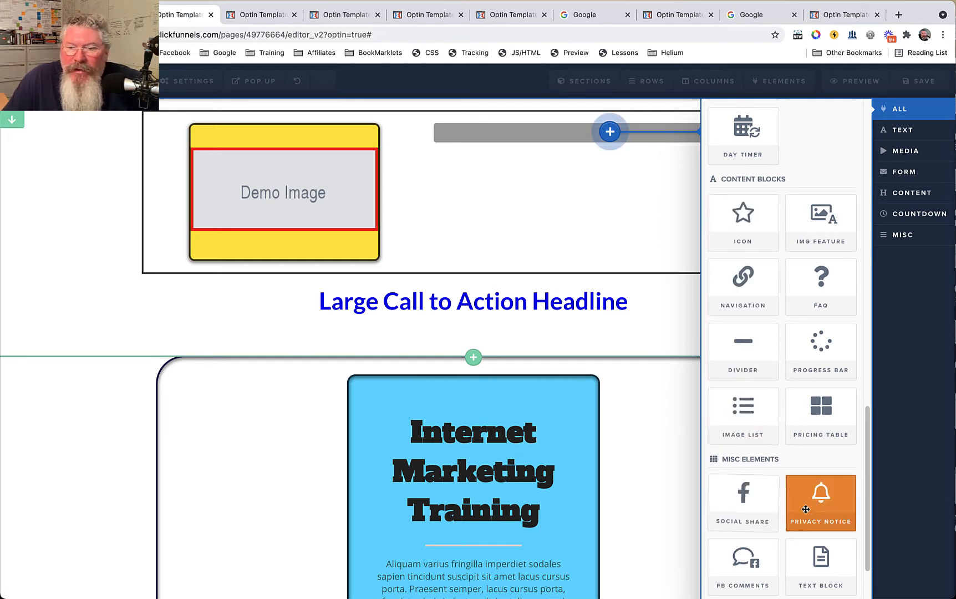
Add an Icon content element to the empty column beside the demo image and open its settings.
click(742, 221)
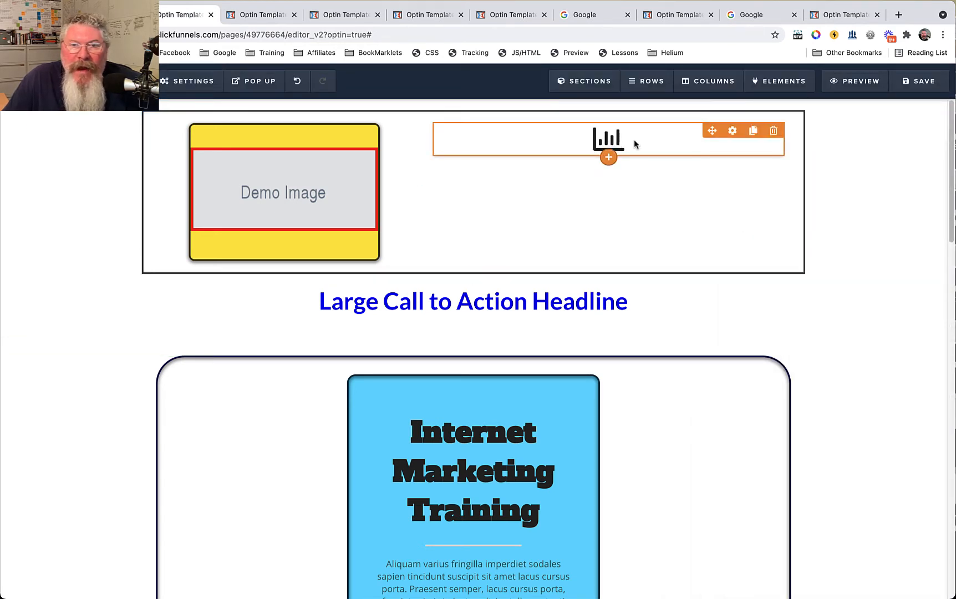
click(733, 132)
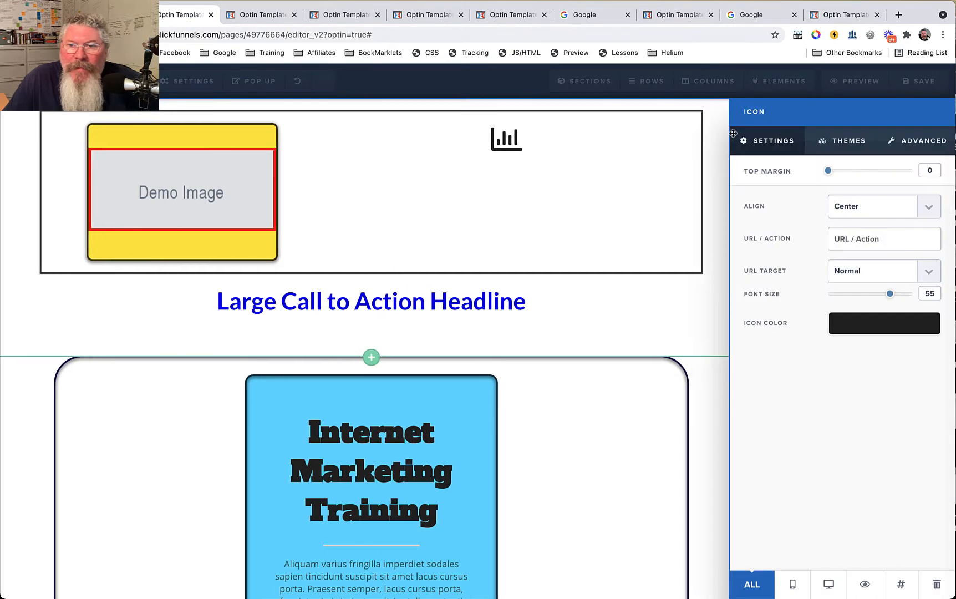
Try the Right alignment on the icon and restore it to Center.
click(867, 207)
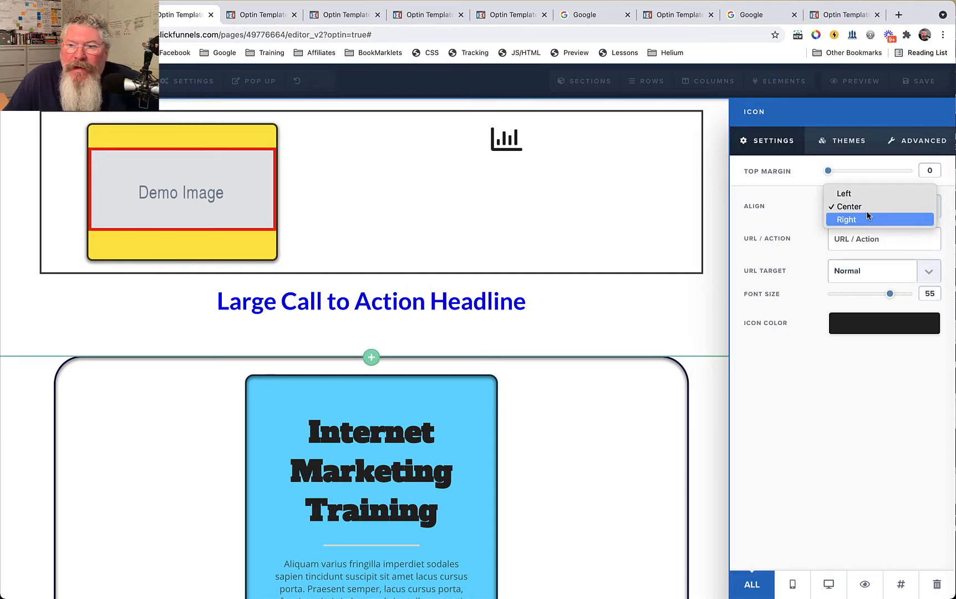
click(866, 218)
click(864, 206)
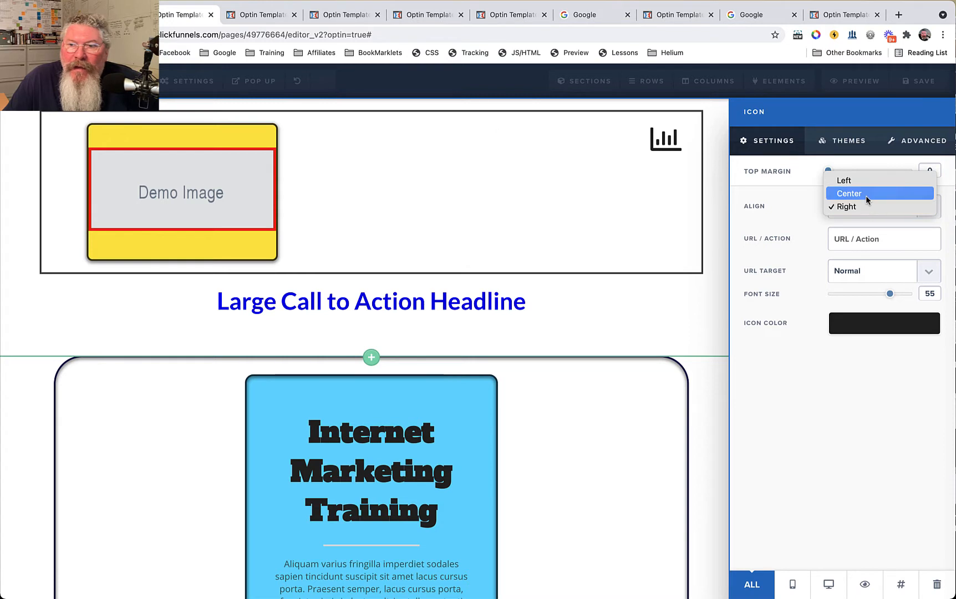
click(865, 194)
Enter # as the icon's URL / Action and look through the suggested page actions.
click(858, 240)
text(#)
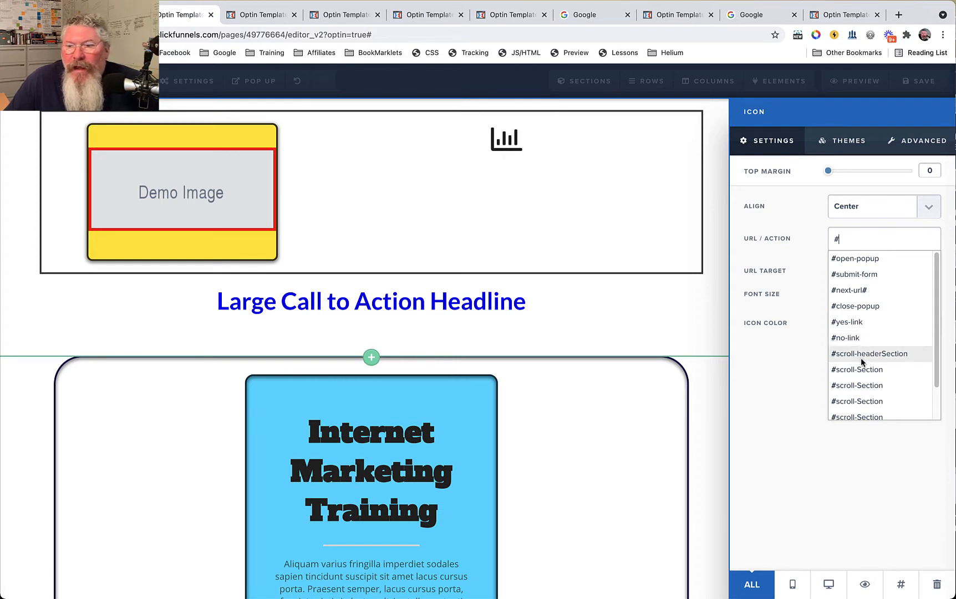
scroll(865, 383, down, 2)
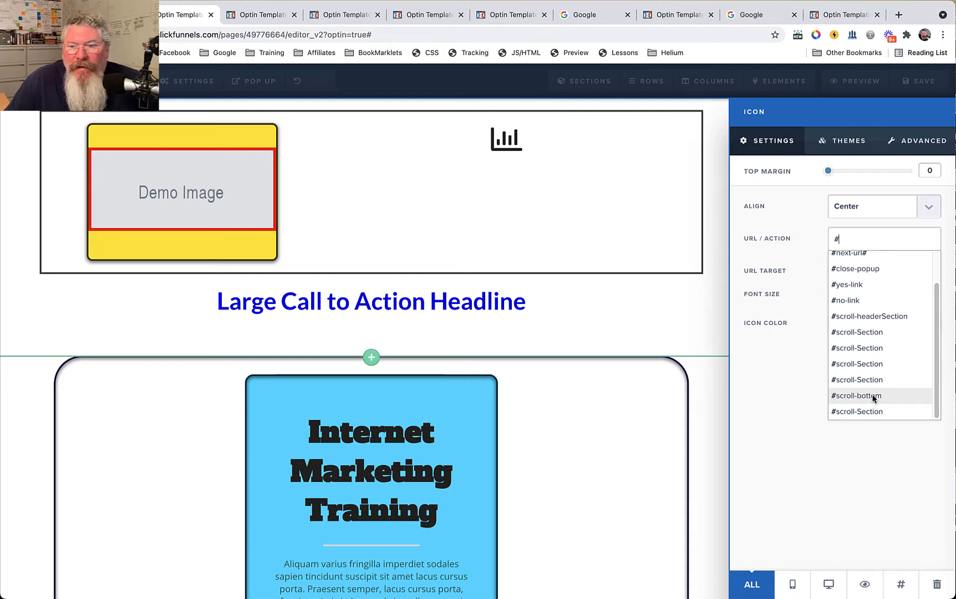
click(795, 214)
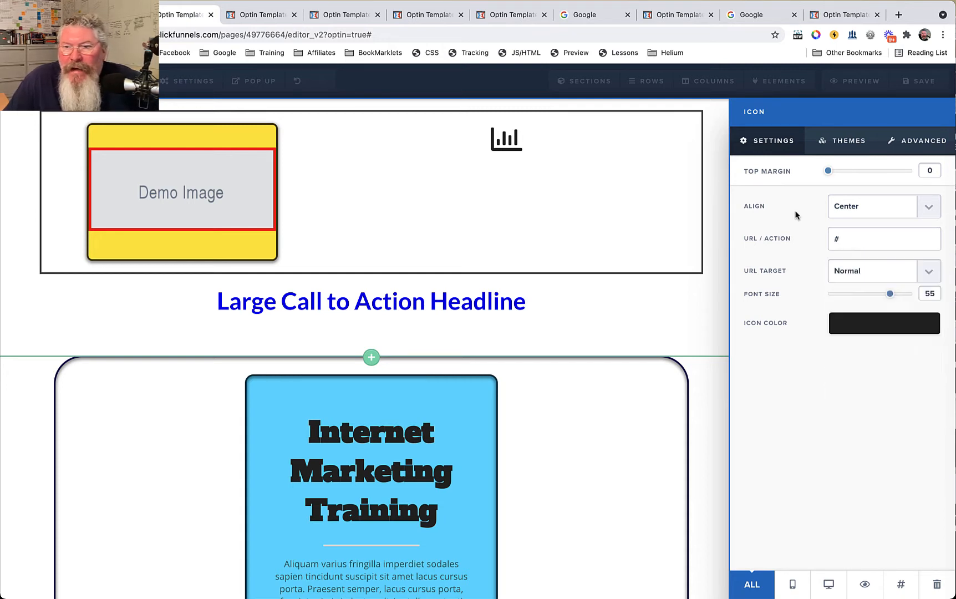
click(845, 241)
key(BackSpace)
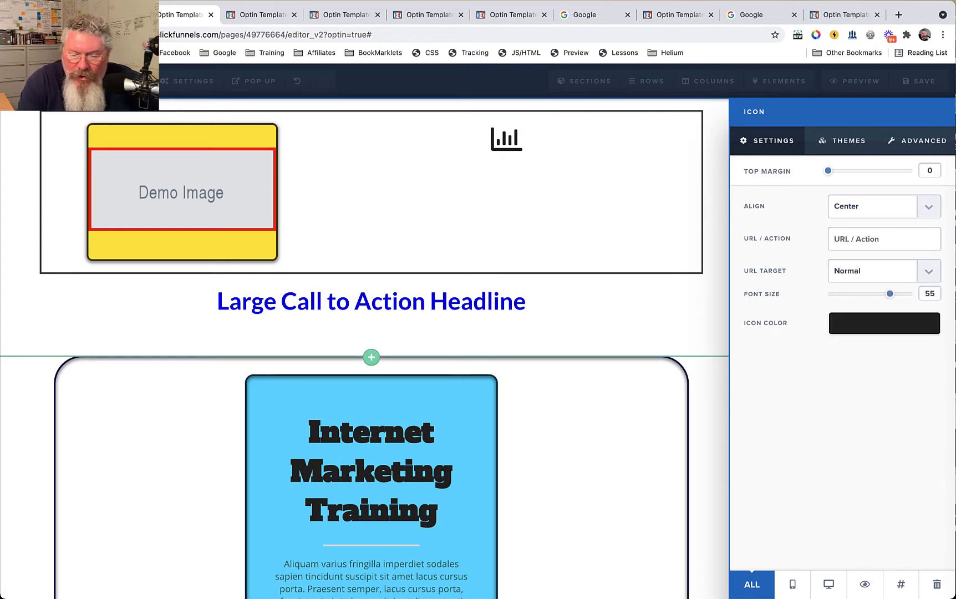
text(https://)
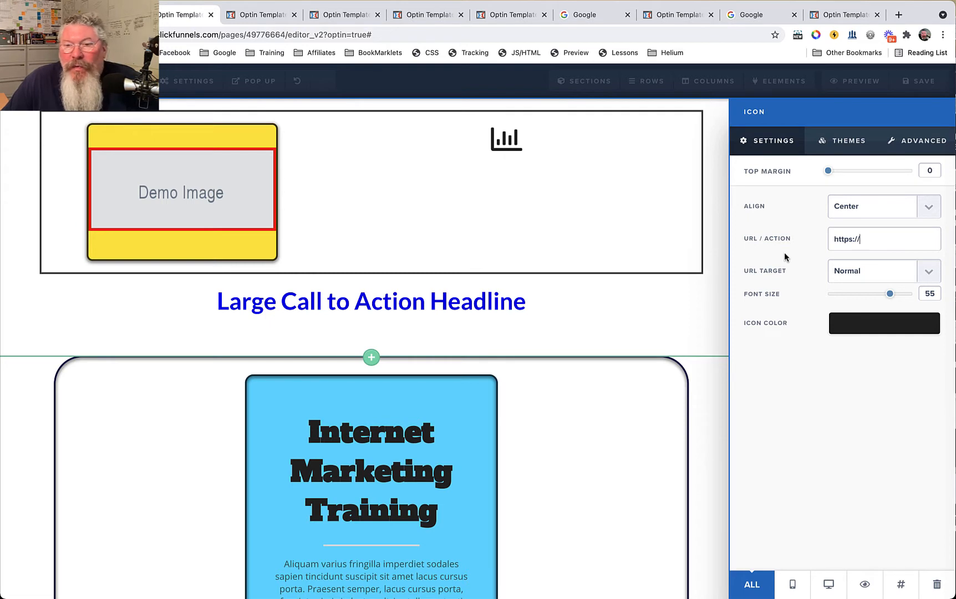
click(862, 269)
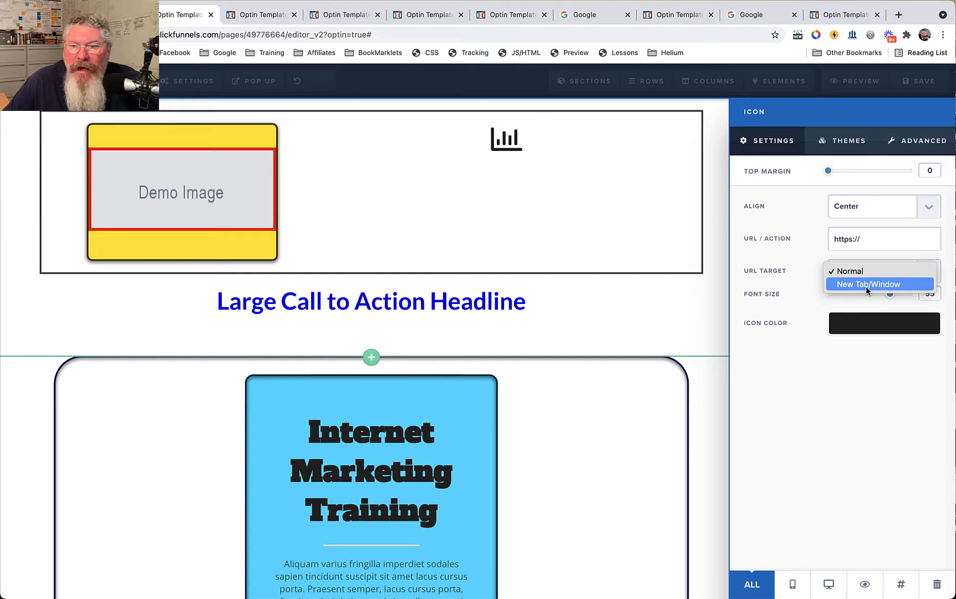
click(866, 271)
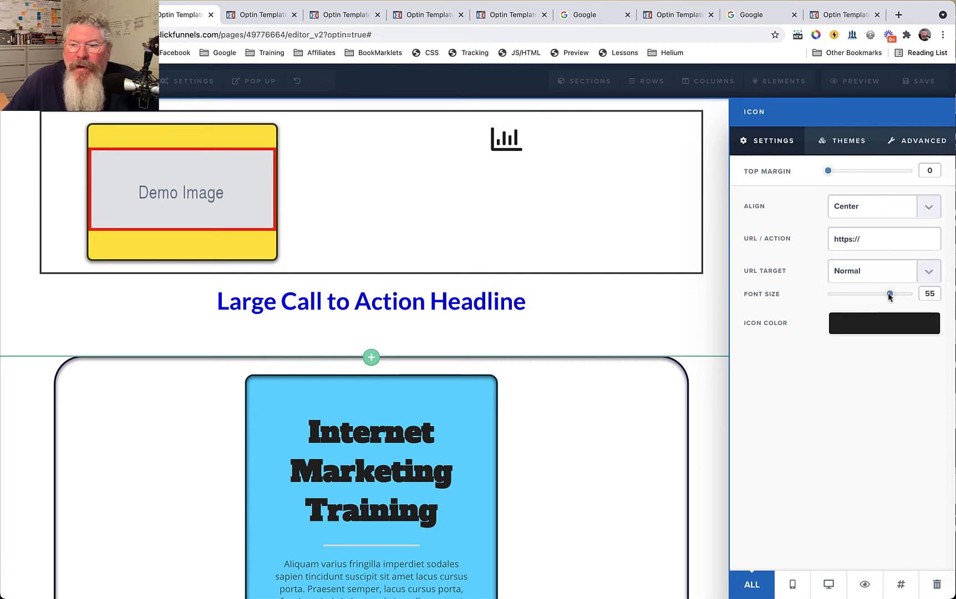
Set the icon's font size to 72 and try yellow before choosing red as its color.
drag(889, 296, 913, 298)
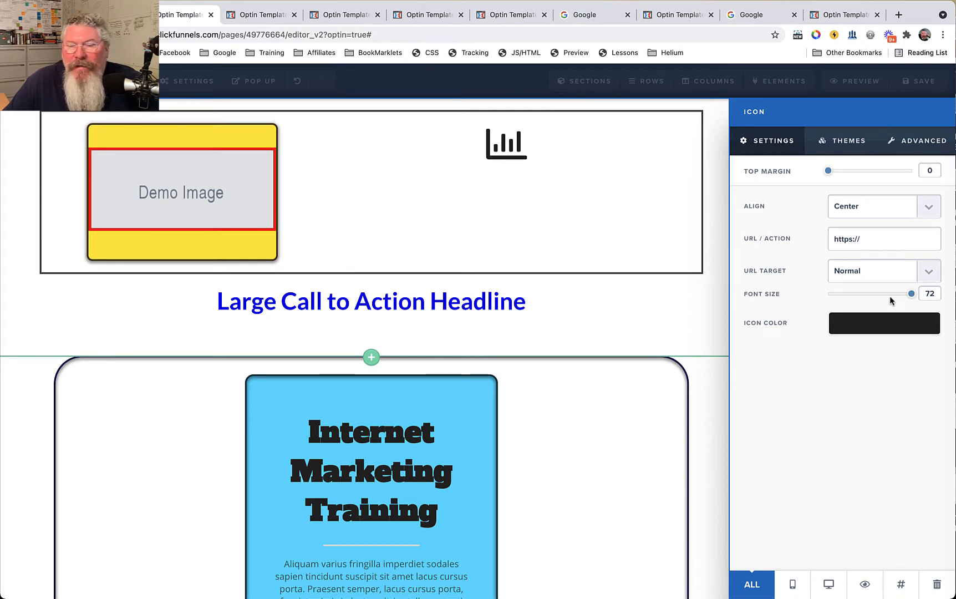
mouse_move(913, 295)
mouse_down()
mouse_move(904, 296)
mouse_move(913, 296)
mouse_up()
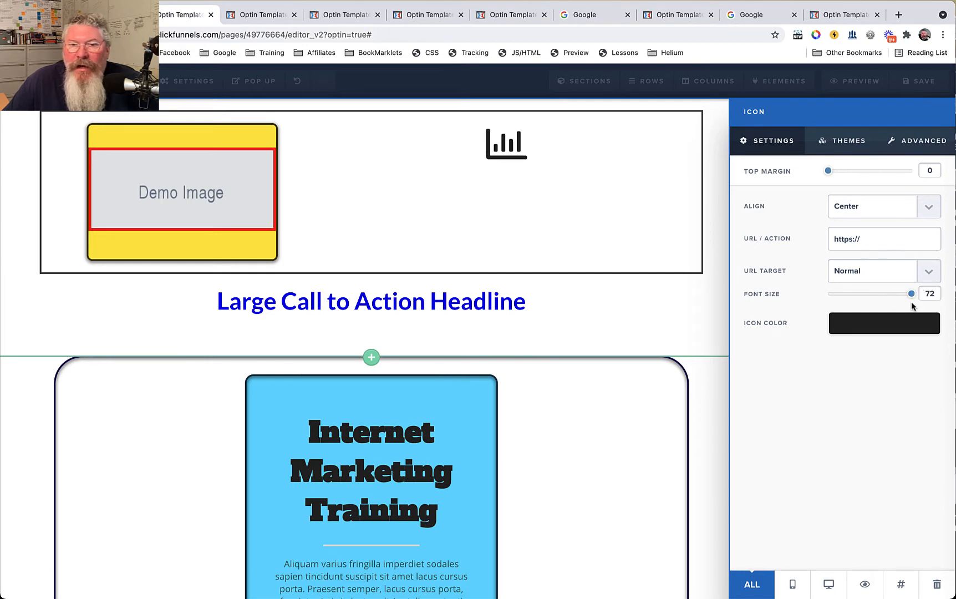
click(870, 325)
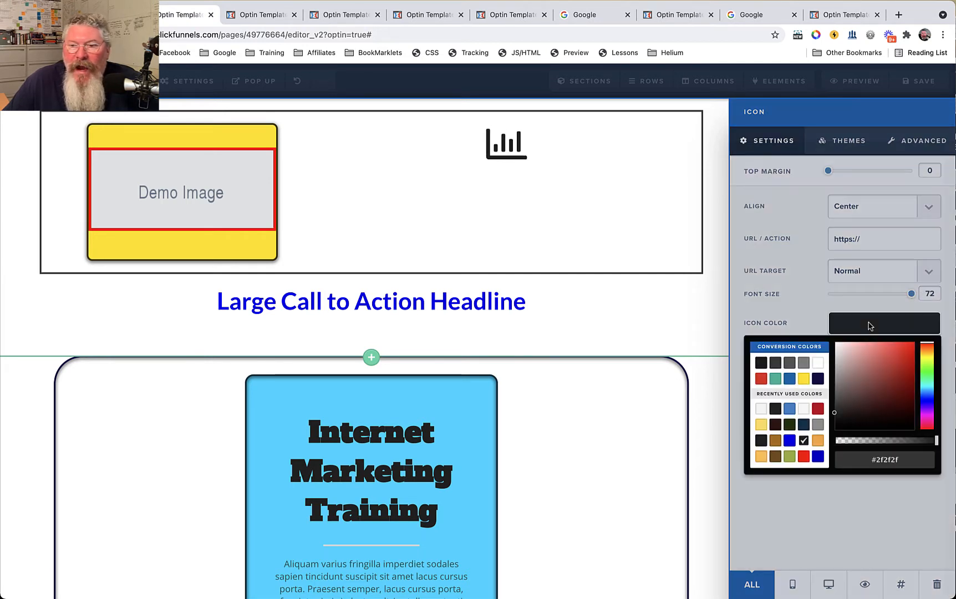
click(803, 380)
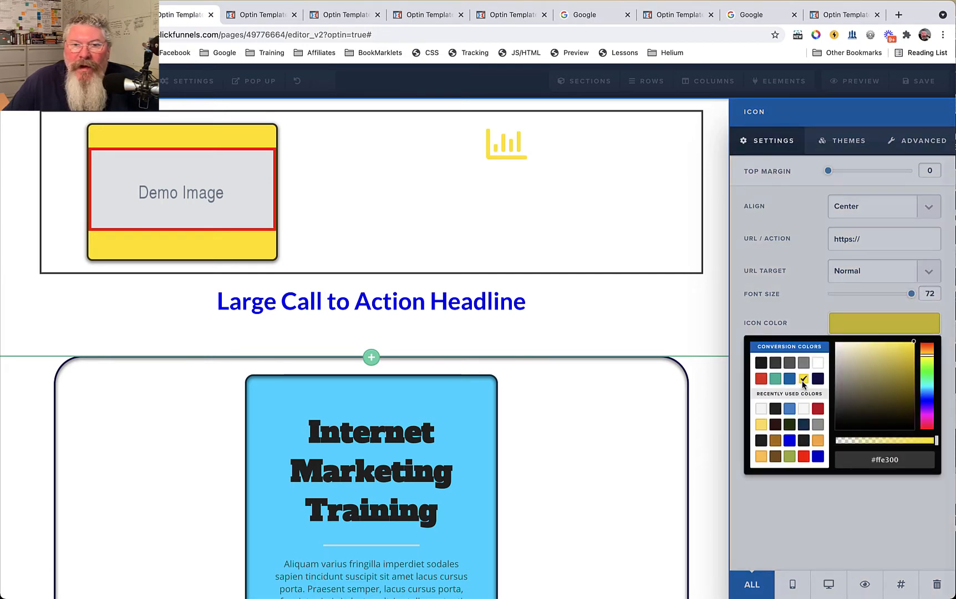
click(762, 379)
click(804, 286)
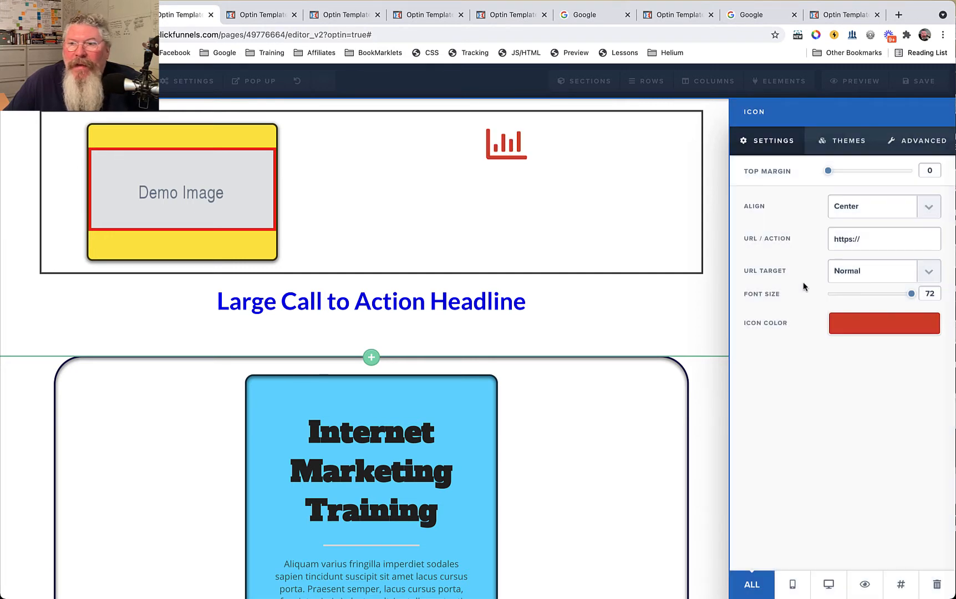
Try the Grey Circle Shadow, plain outlined box, blue box and gold box themes on the icon.
click(849, 142)
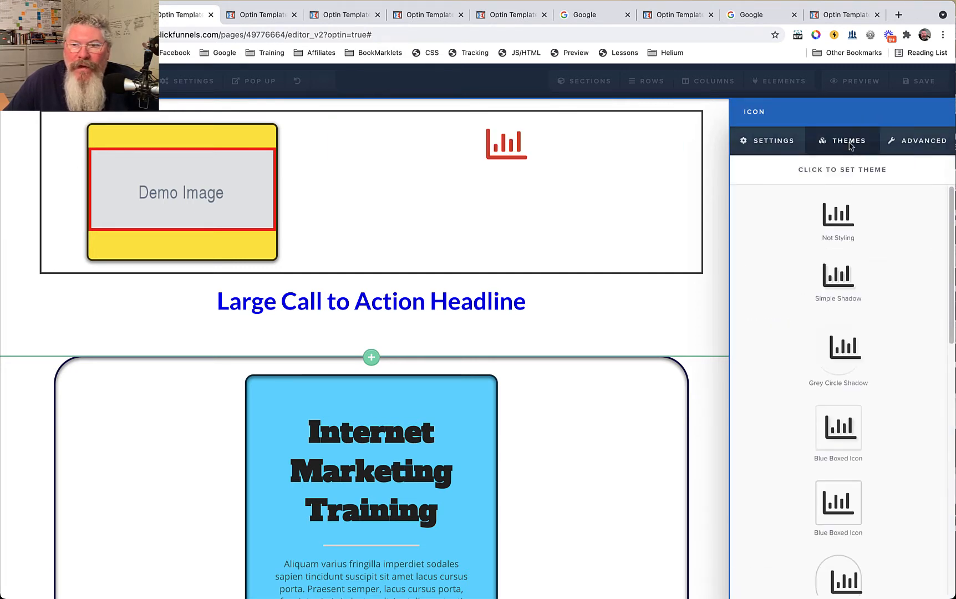
click(844, 361)
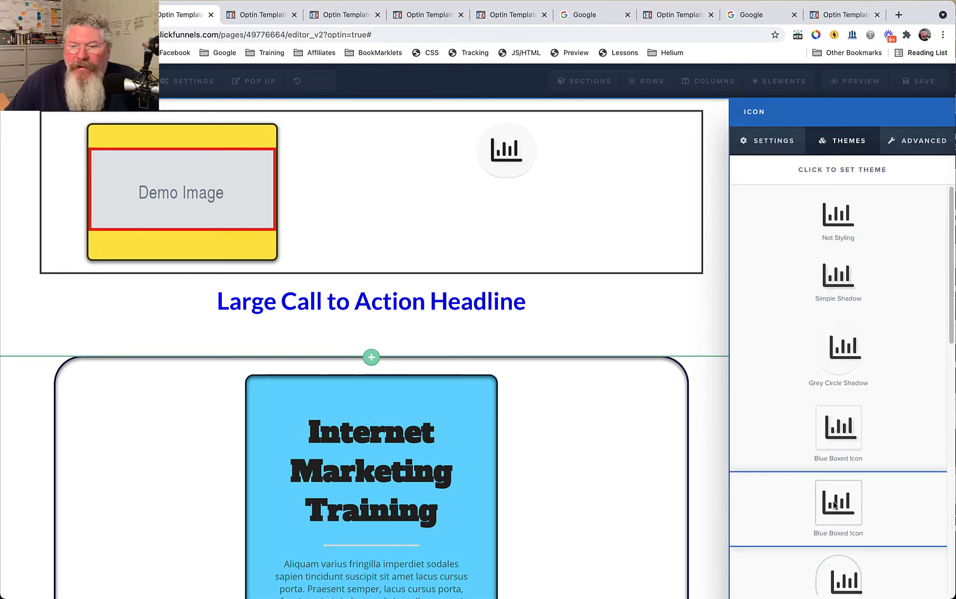
click(835, 505)
scroll(837, 477, down, 4)
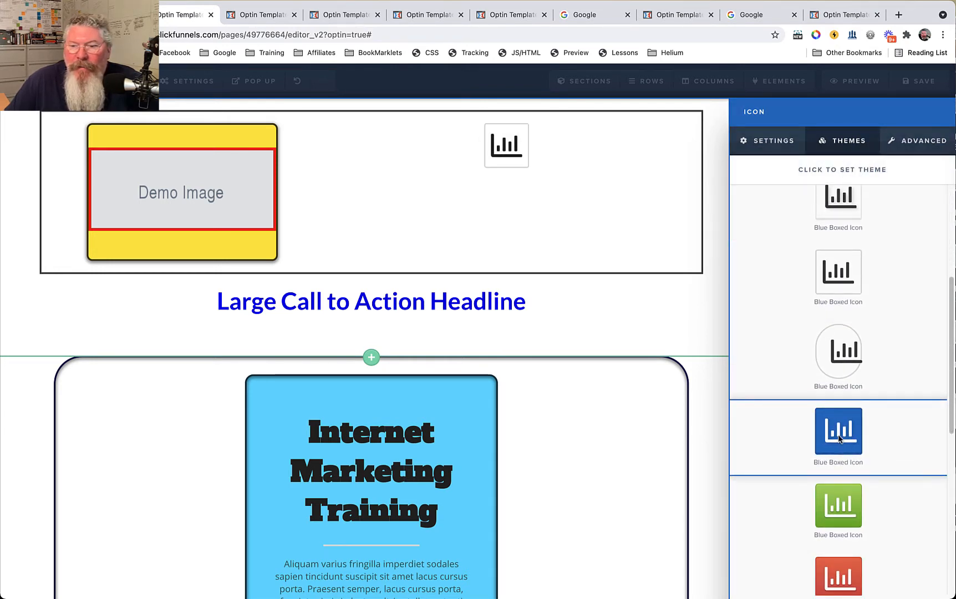
click(839, 438)
scroll(840, 439, down, 6)
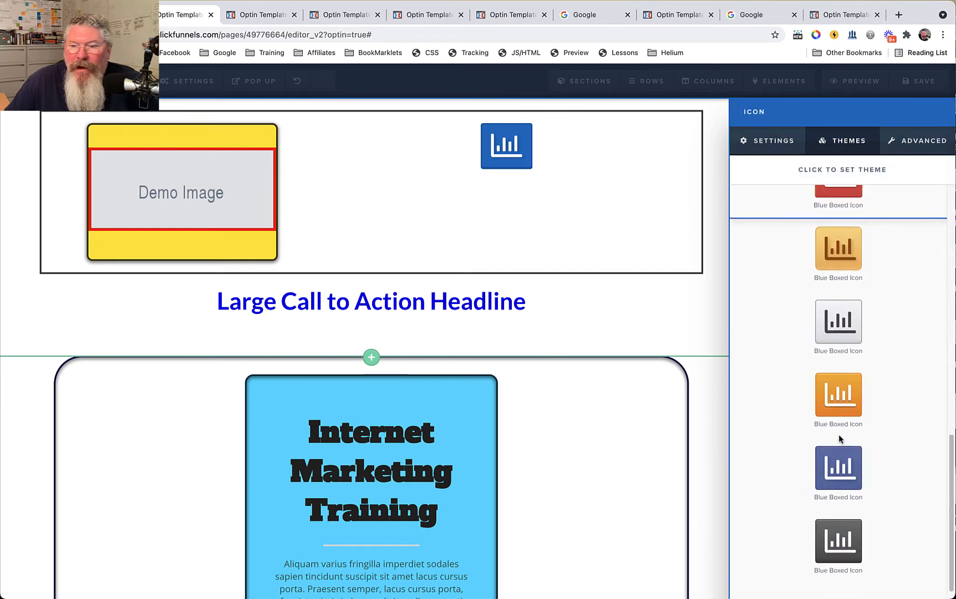
click(840, 245)
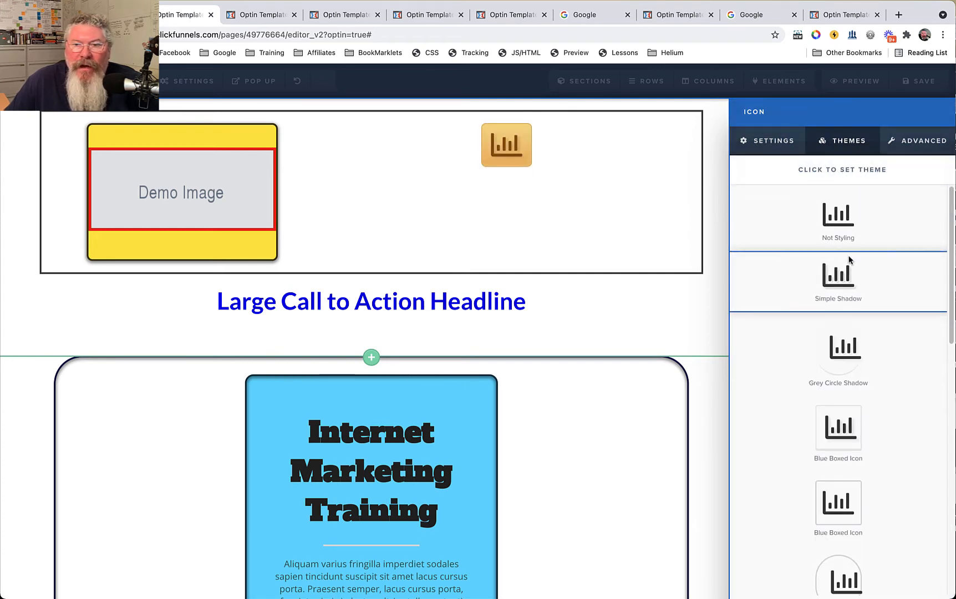
Apply the dark grey boxed theme at the end of the theme list to the icon.
scroll(841, 259, down, 10)
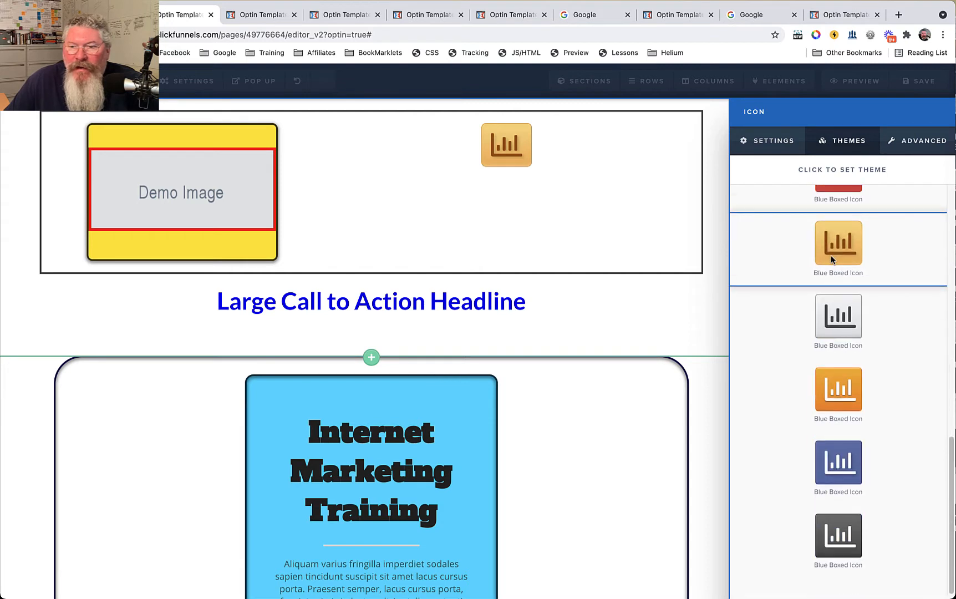
click(838, 535)
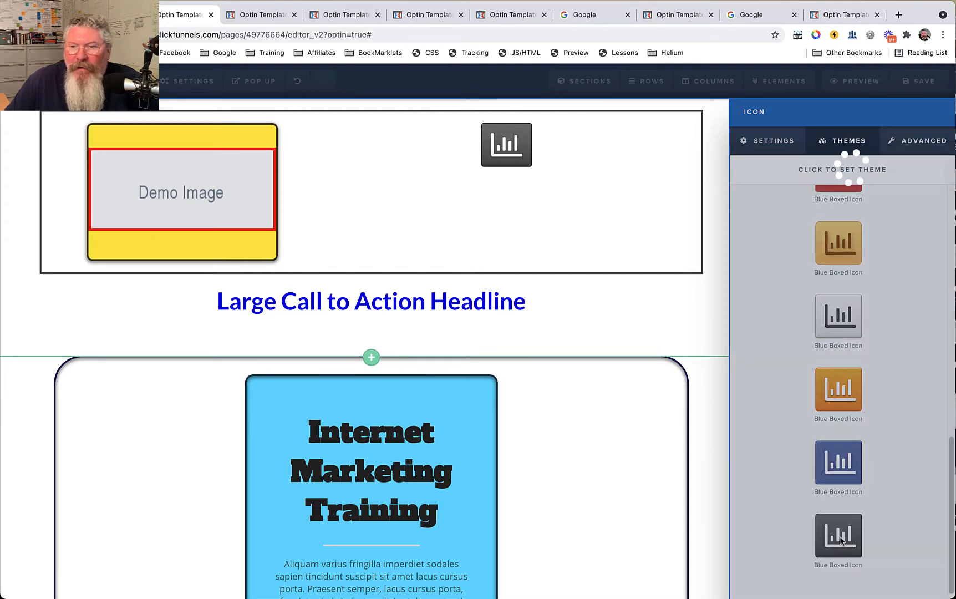
scroll(843, 328, down, 10)
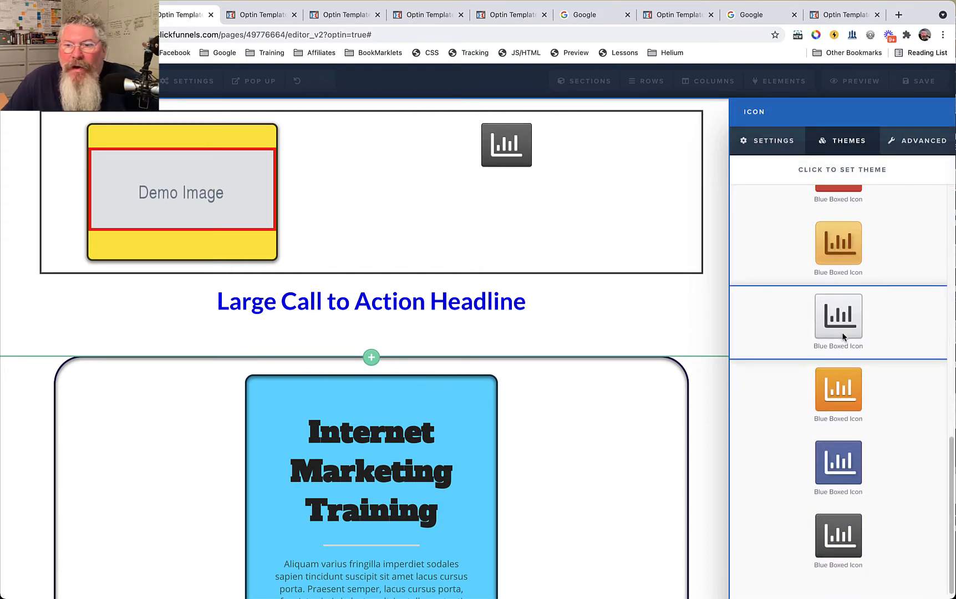
scroll(842, 337, up, 10)
scroll(842, 337, down, 10)
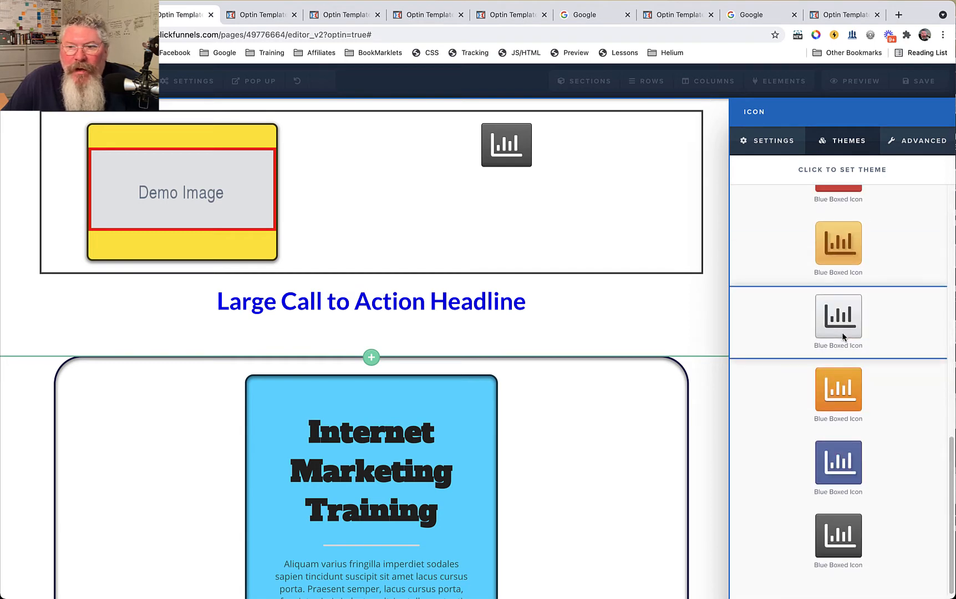
Set the icon color to the red conversion color #e43b2c in the icon's settings.
click(774, 145)
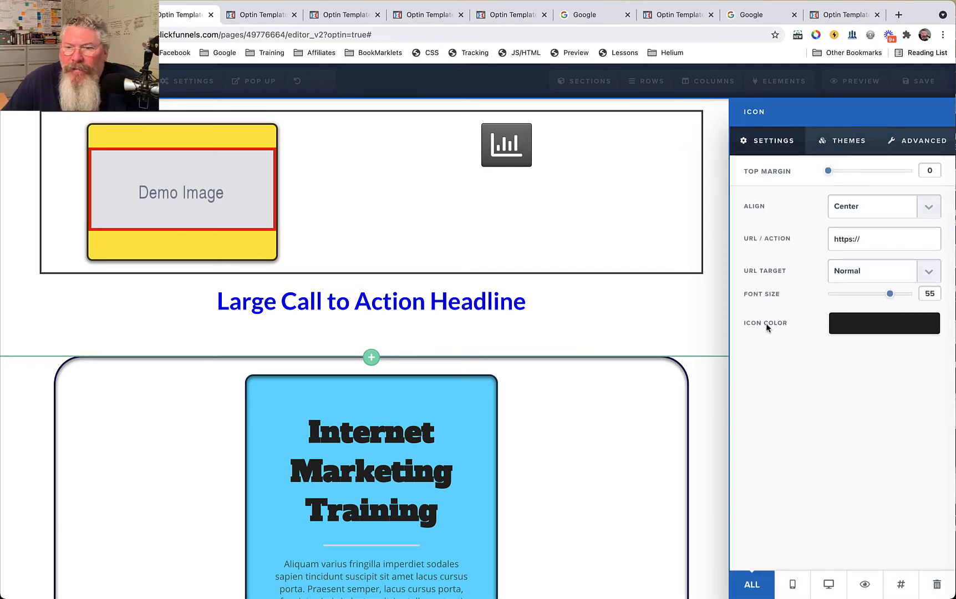
click(848, 326)
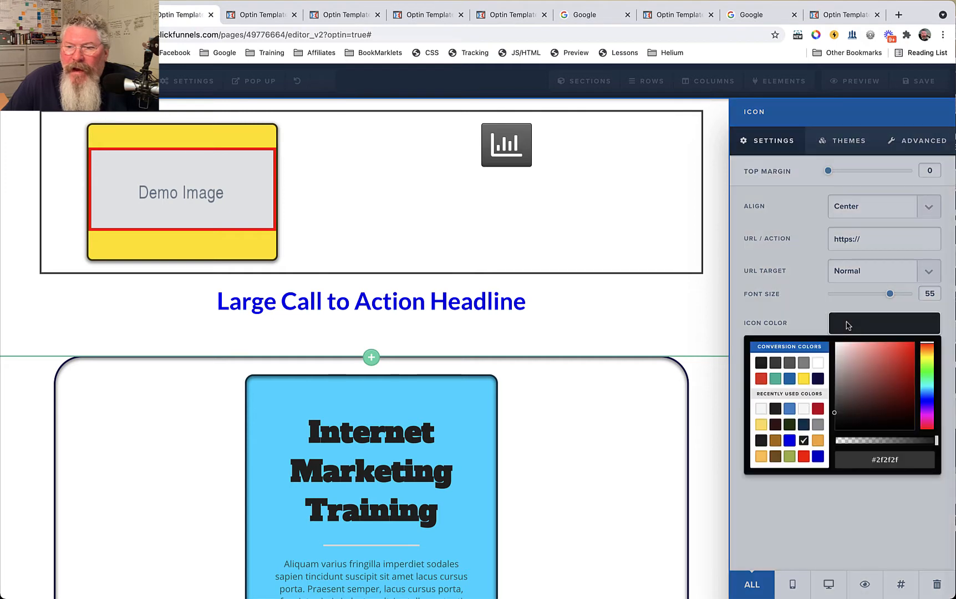
click(761, 379)
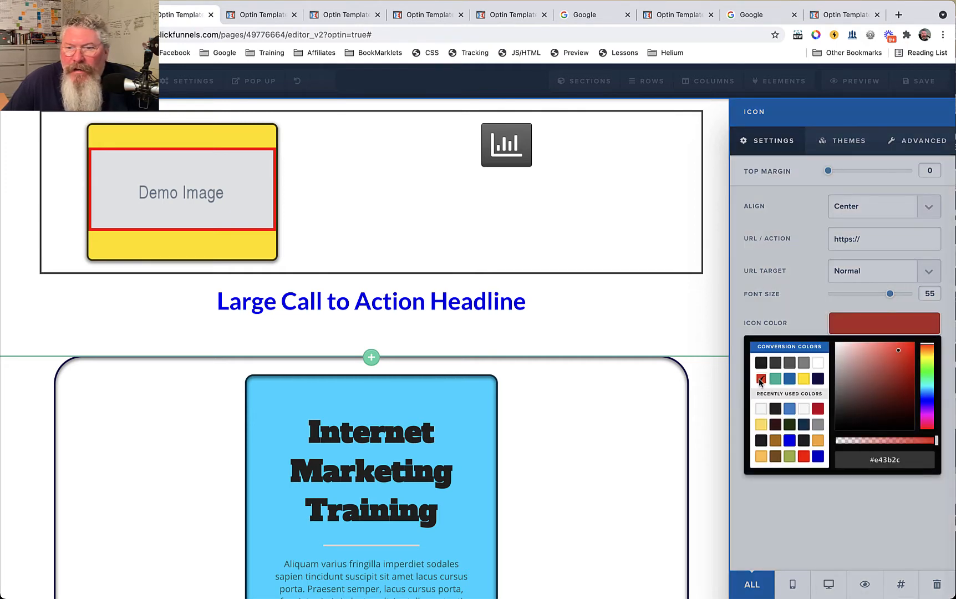
click(784, 305)
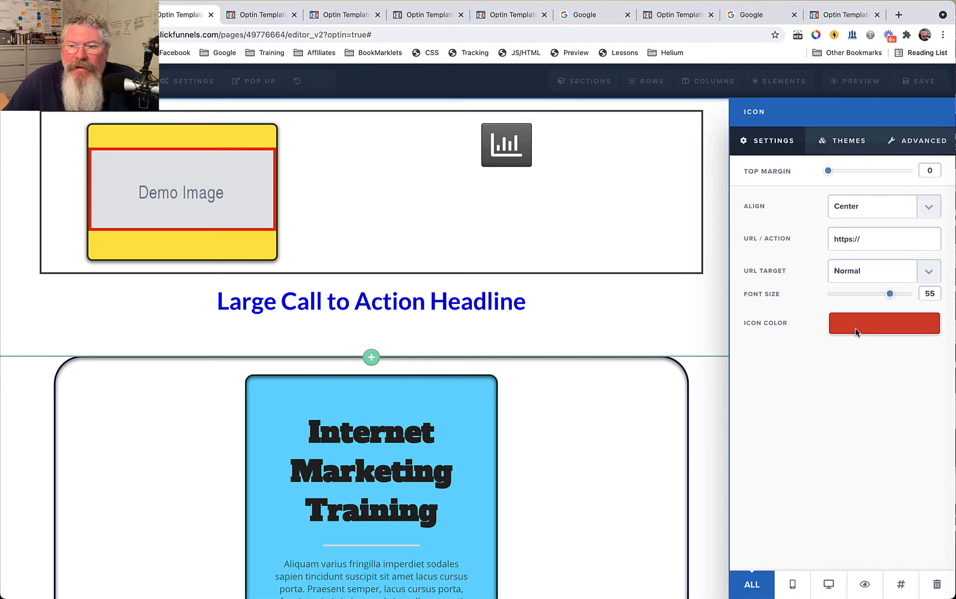
Filter the icon picker by "bar" and change the icon's symbol to the three-line fa-bars icon.
click(924, 142)
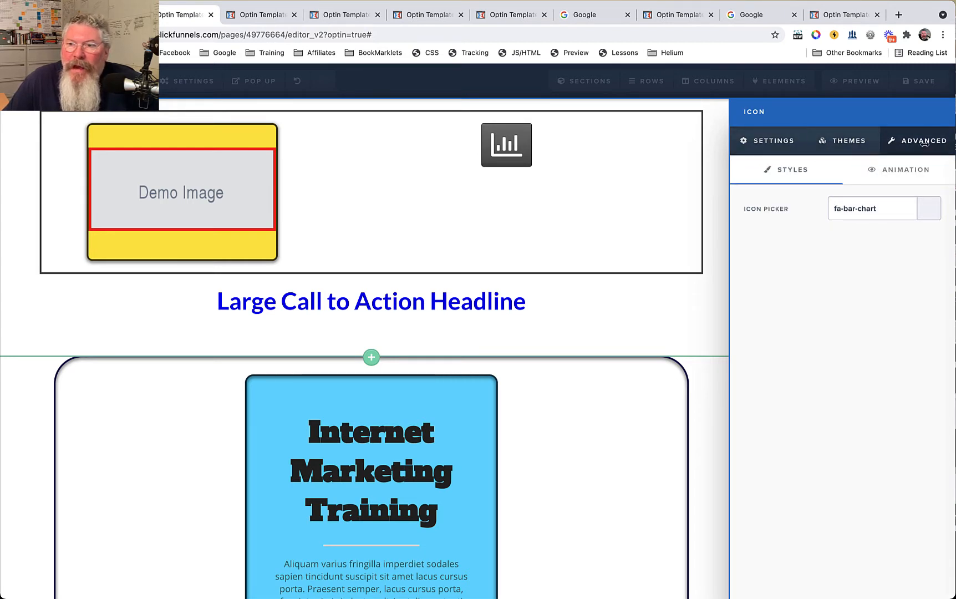
click(882, 208)
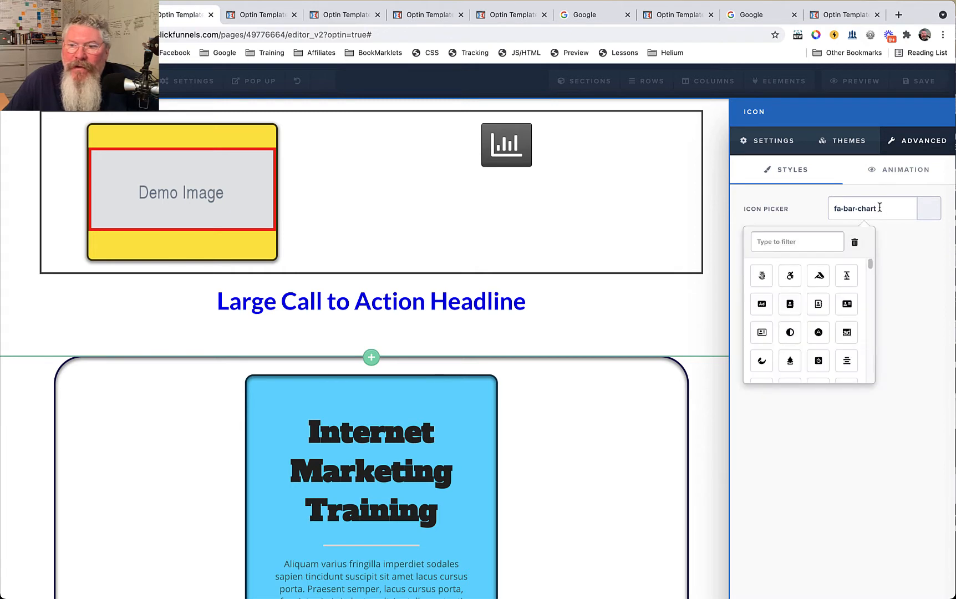
scroll(803, 277, down, 5)
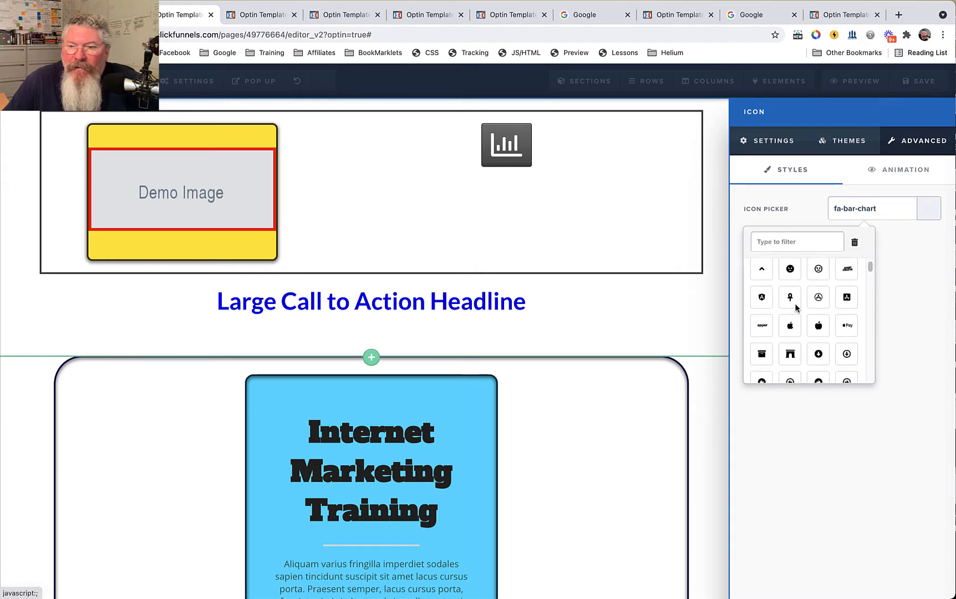
scroll(796, 309, down, 10)
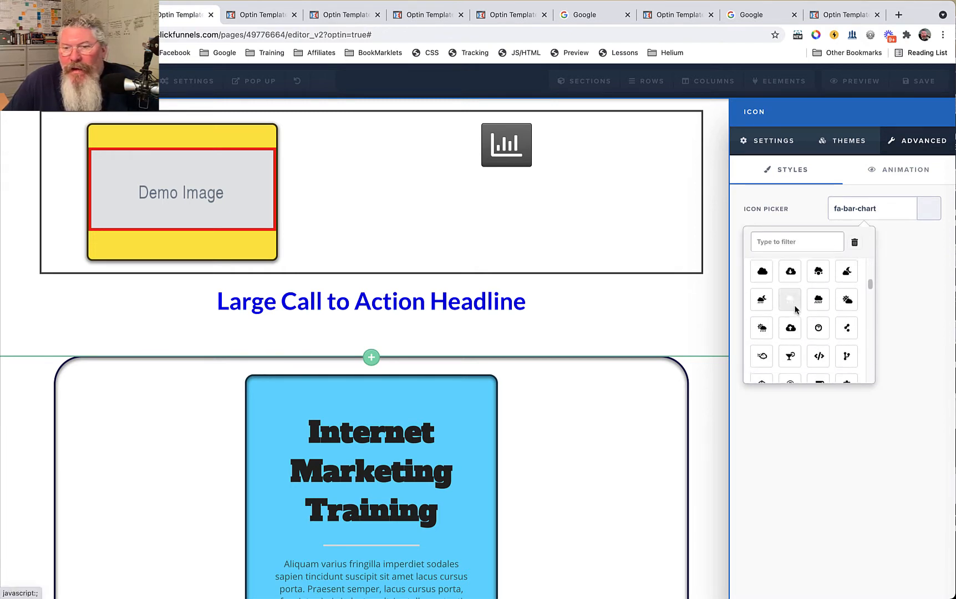
scroll(793, 314, up, 15)
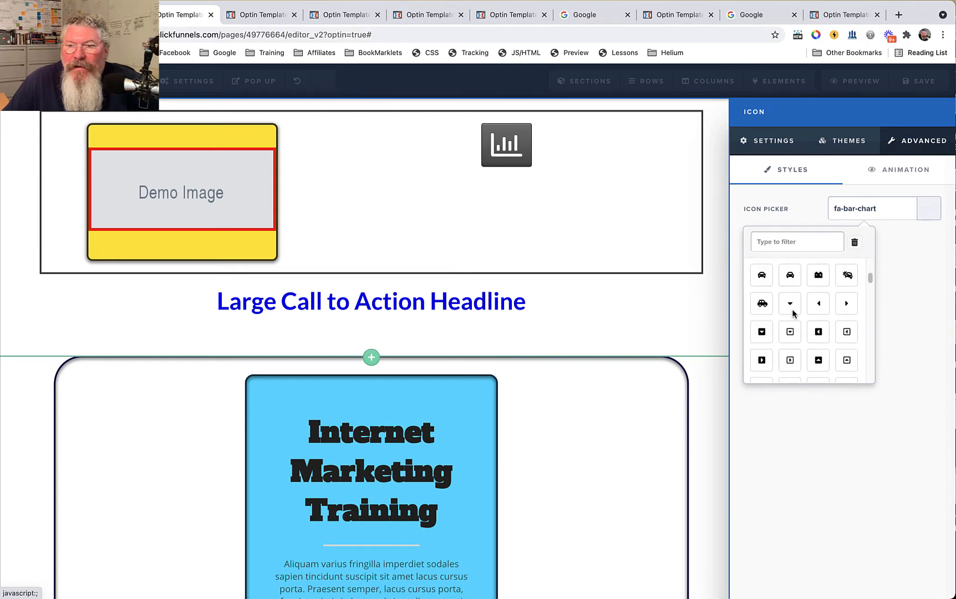
click(802, 241)
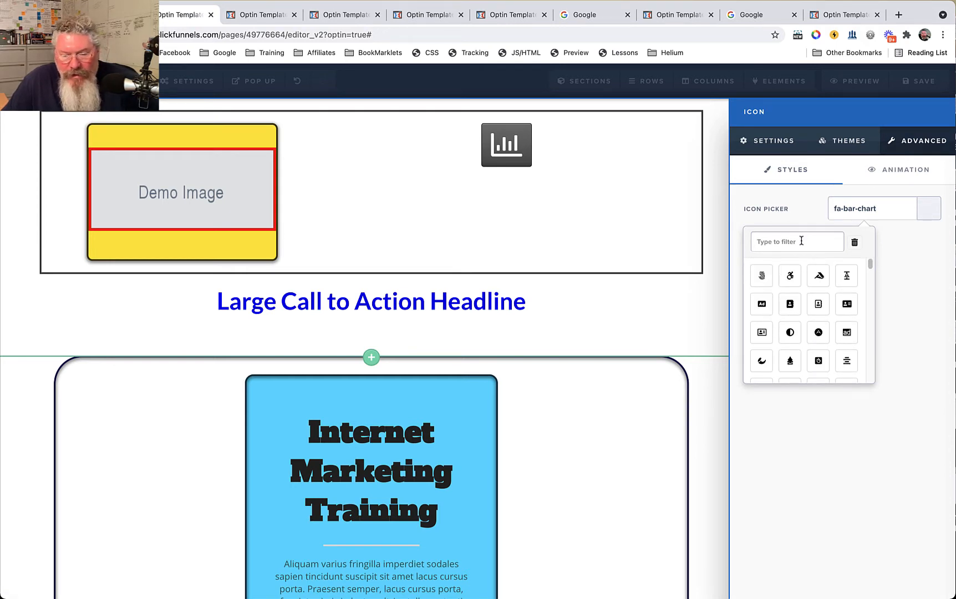
text(bar)
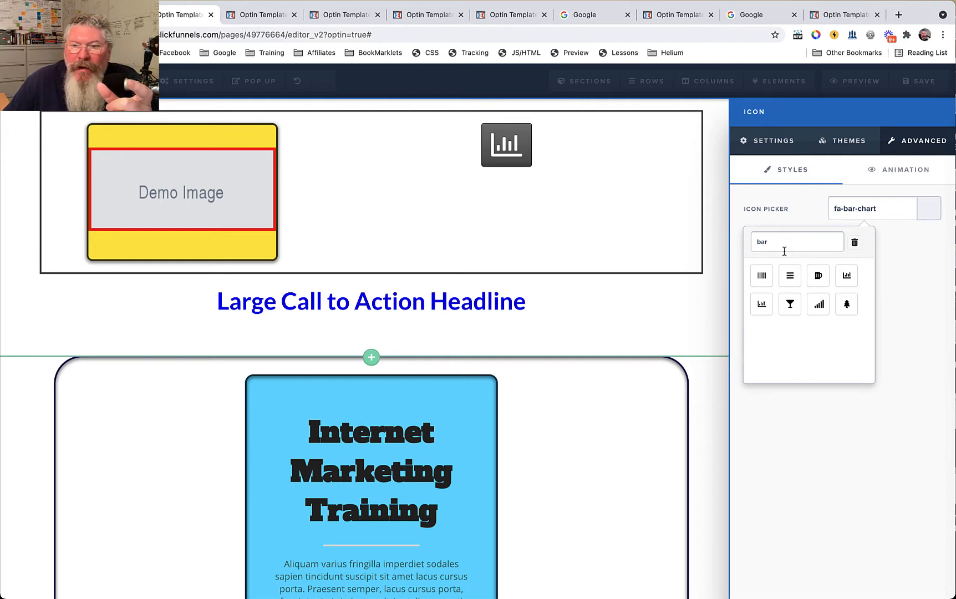
click(792, 280)
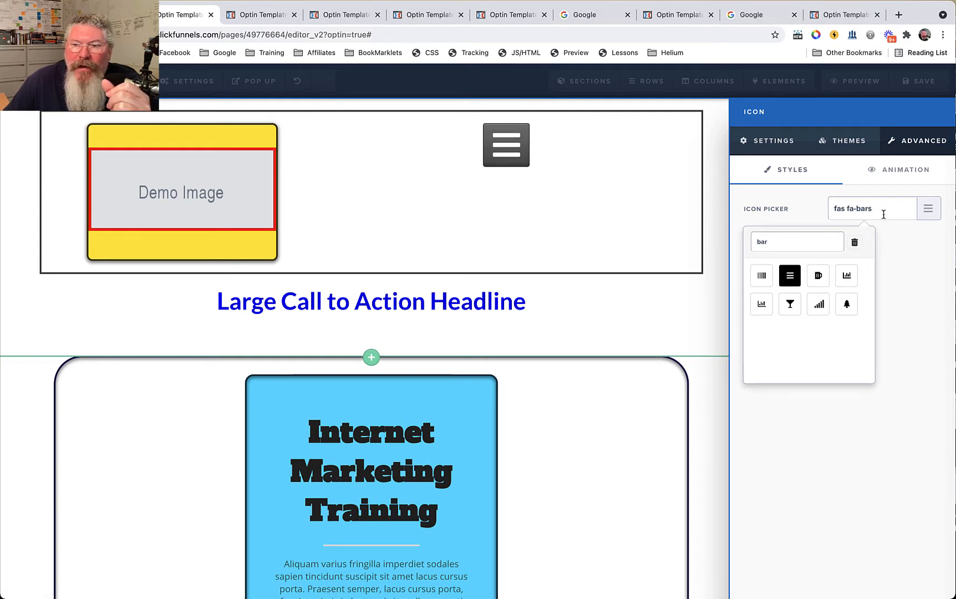
click(887, 250)
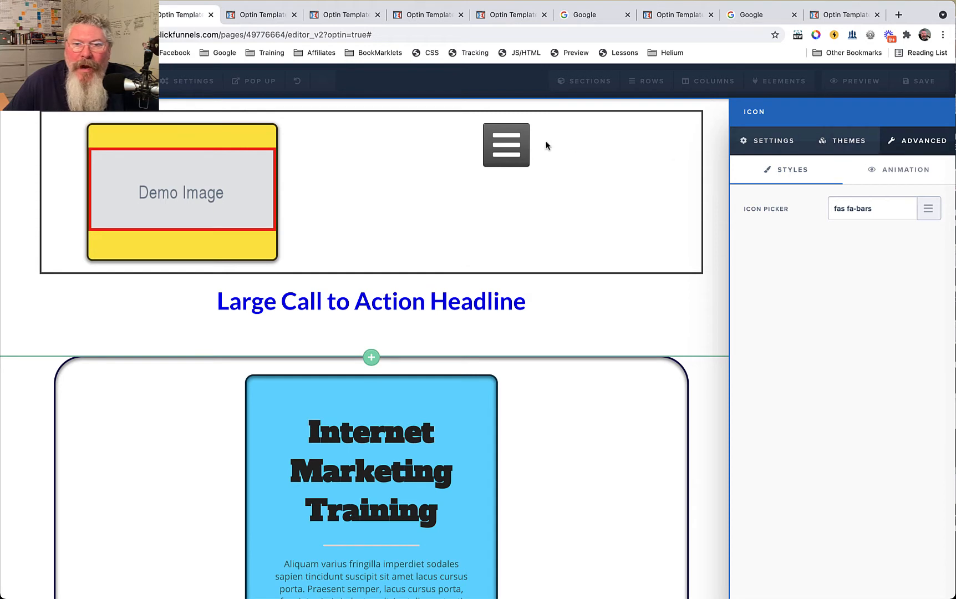
Apply the Not Styling theme to the icon and close its settings.
click(856, 142)
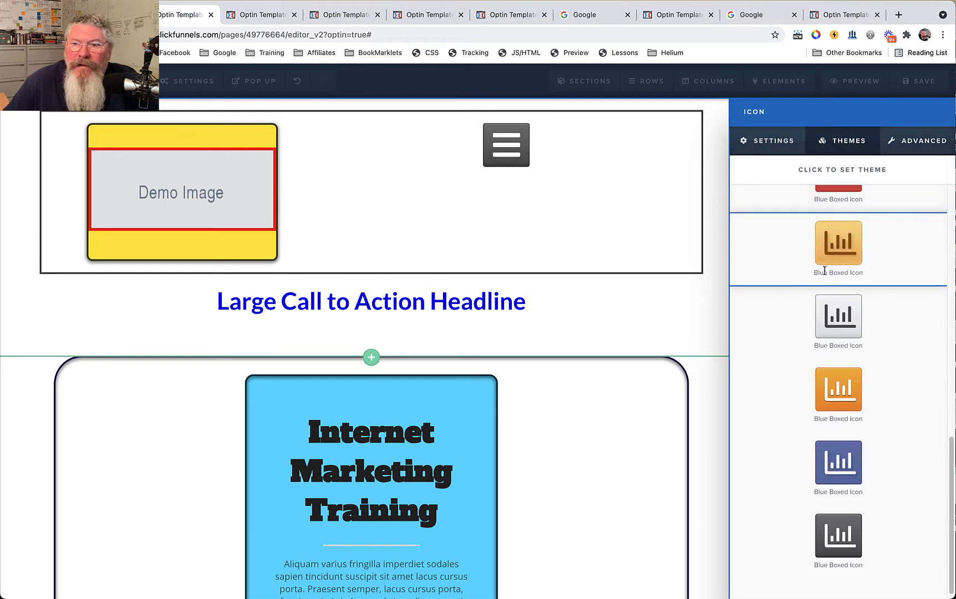
scroll(839, 239, up, 5)
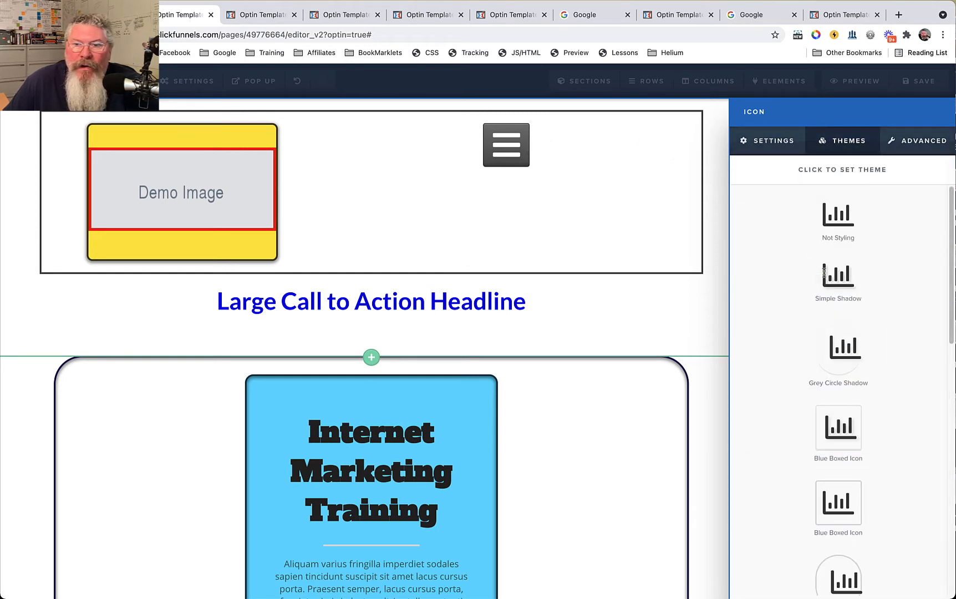
click(838, 215)
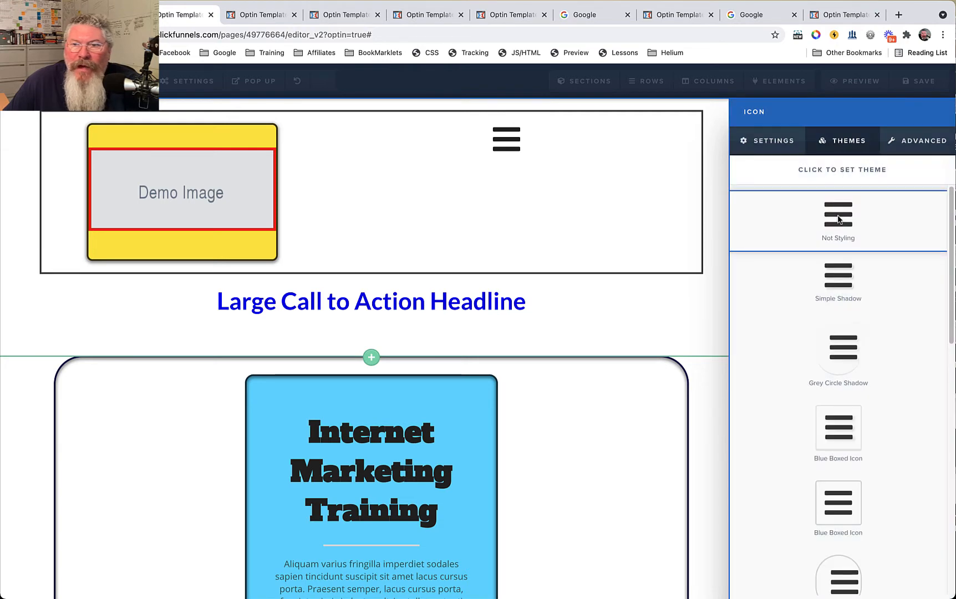
click(639, 203)
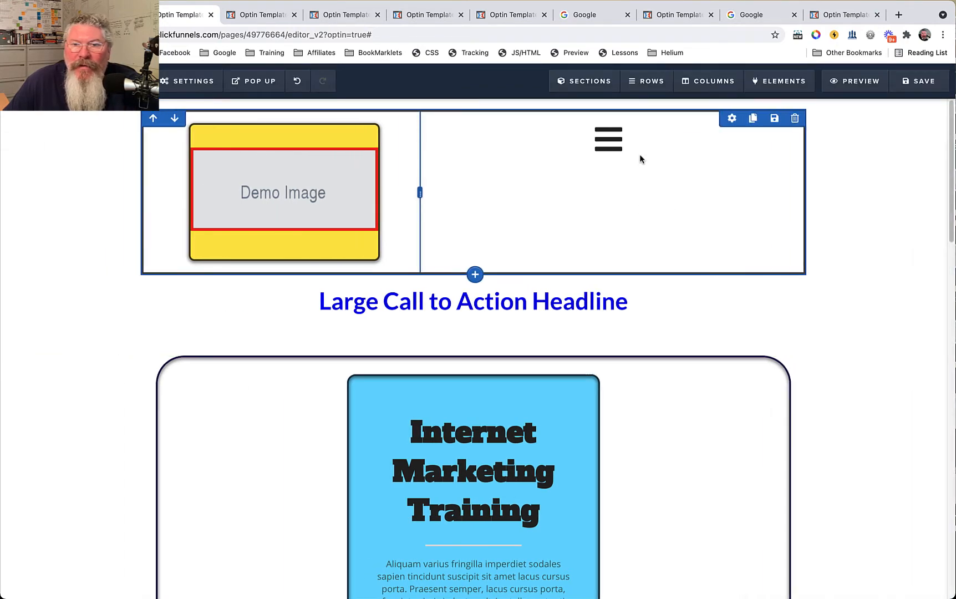
Add an Img Feature content block directly below the icon in the same column.
click(609, 158)
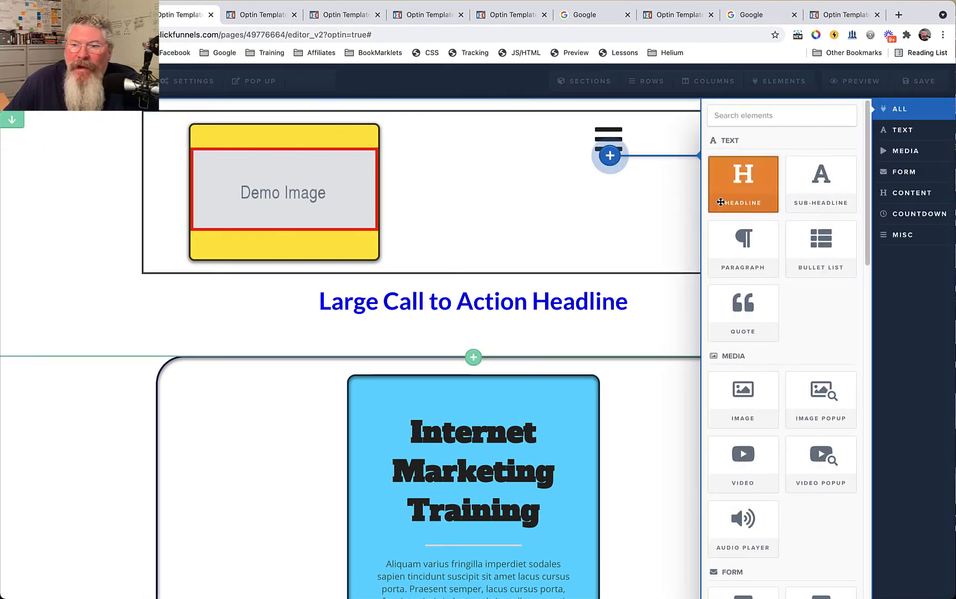
scroll(813, 336, down, 8)
scroll(813, 336, down, 5)
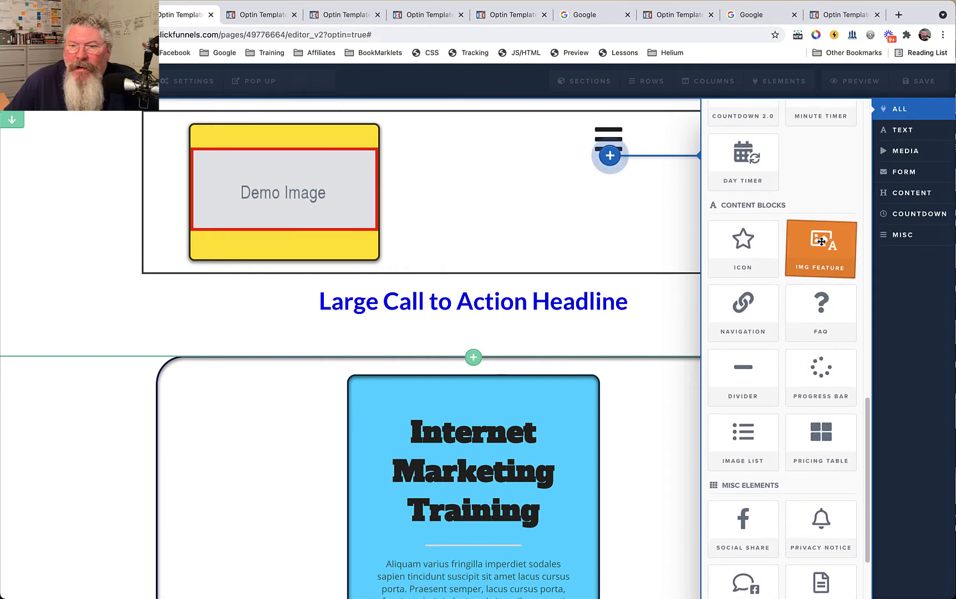
click(821, 241)
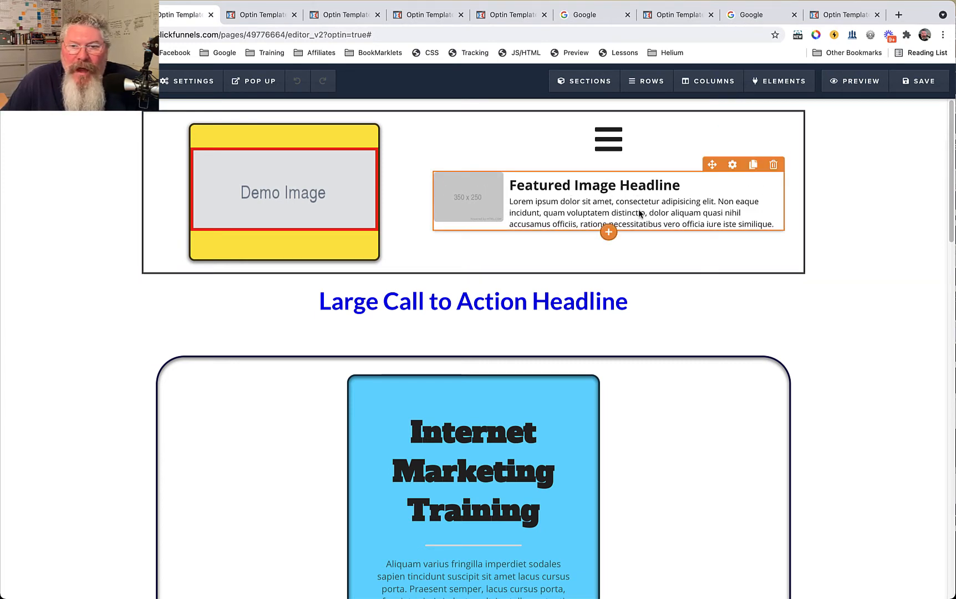
Try right and center alignment on the Featured Image Headline, returning it to left alignment each time.
click(602, 186)
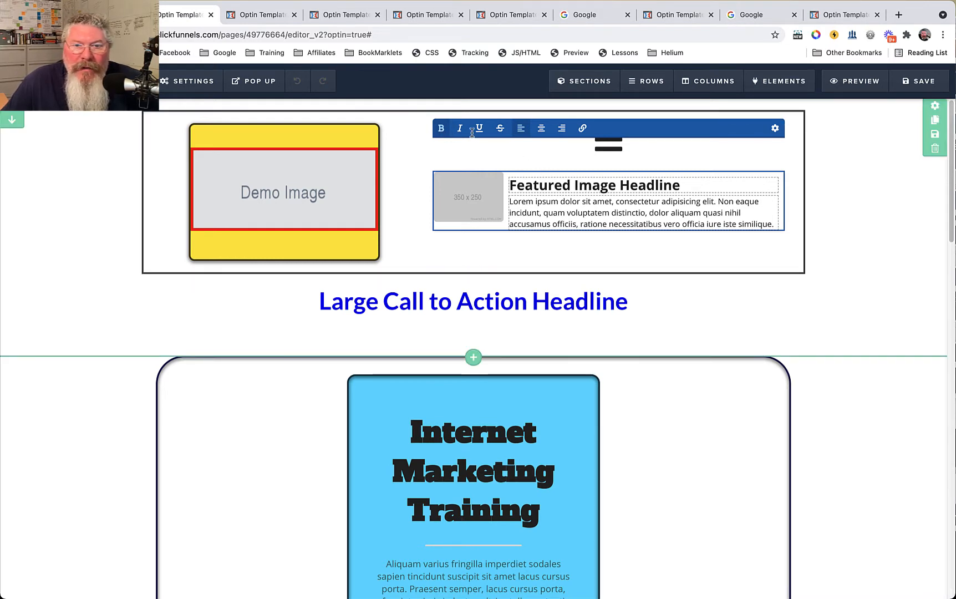
click(562, 130)
click(521, 129)
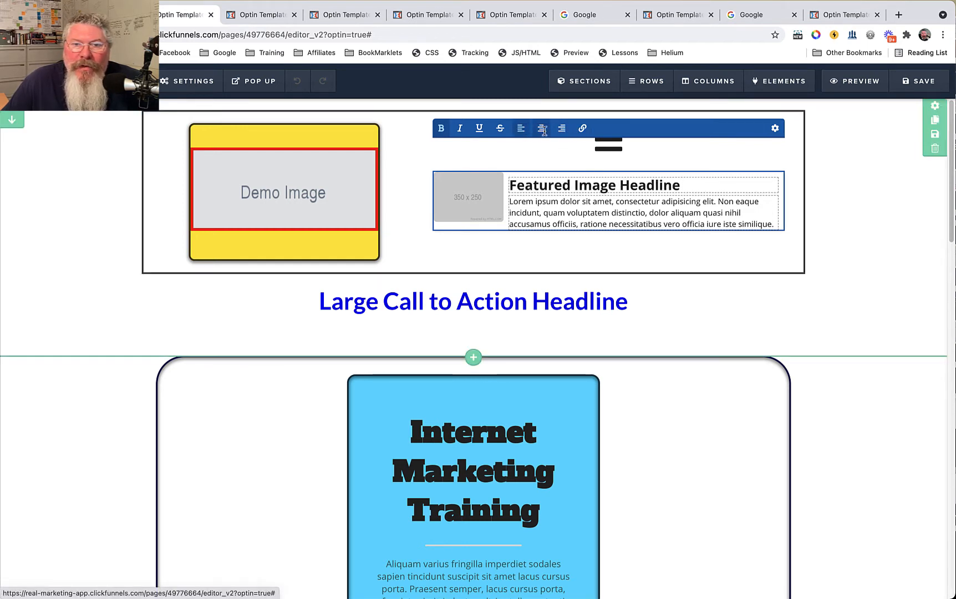
click(542, 131)
click(521, 129)
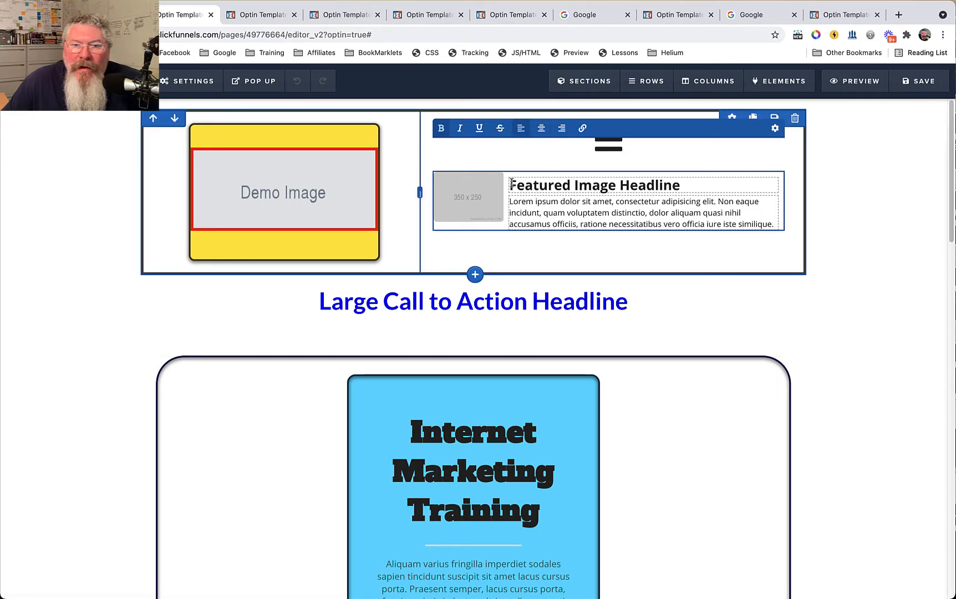
Turn the whole Featured Image Headline text into a link and remove that link again.
drag(511, 185, 699, 188)
click(582, 129)
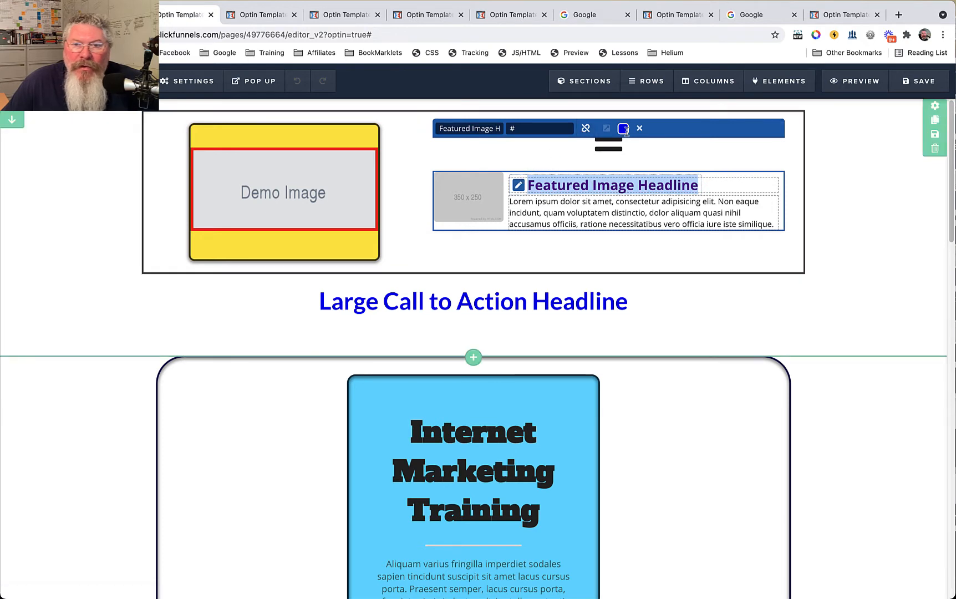
click(585, 128)
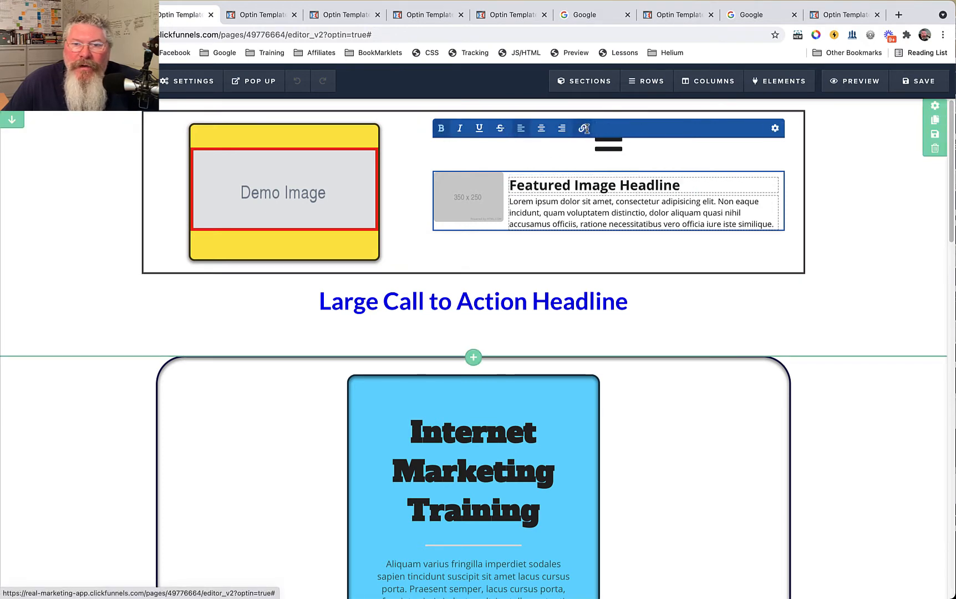
Replace the image feature's placeholder picture with the Bridge Page Funnels image from the image library.
click(575, 213)
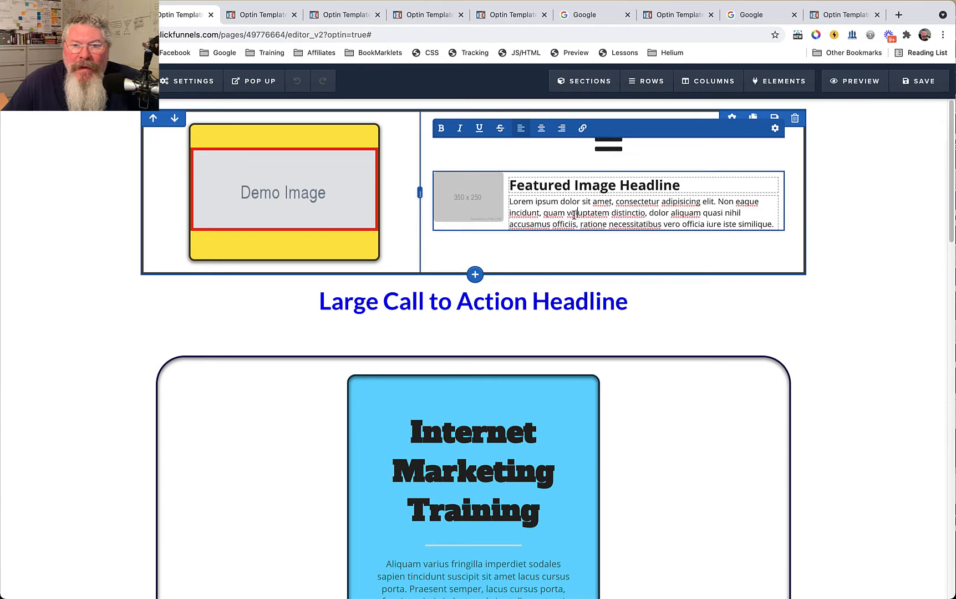
click(775, 128)
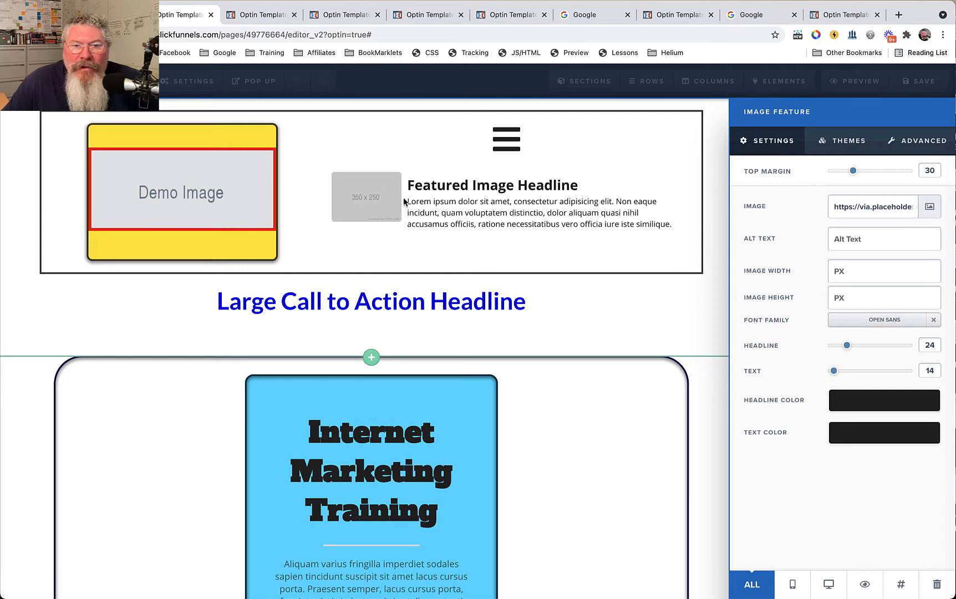
click(930, 208)
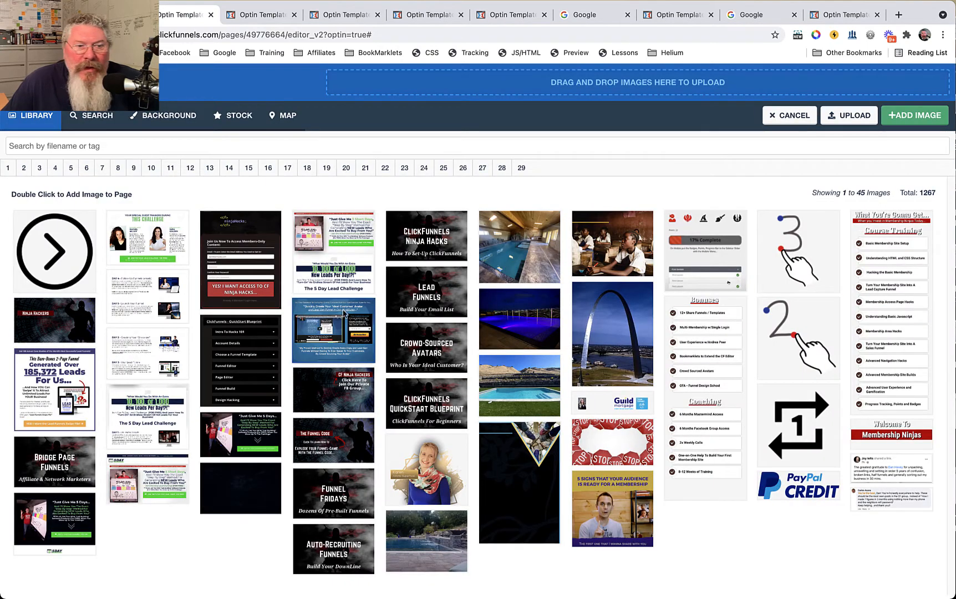
click(57, 454)
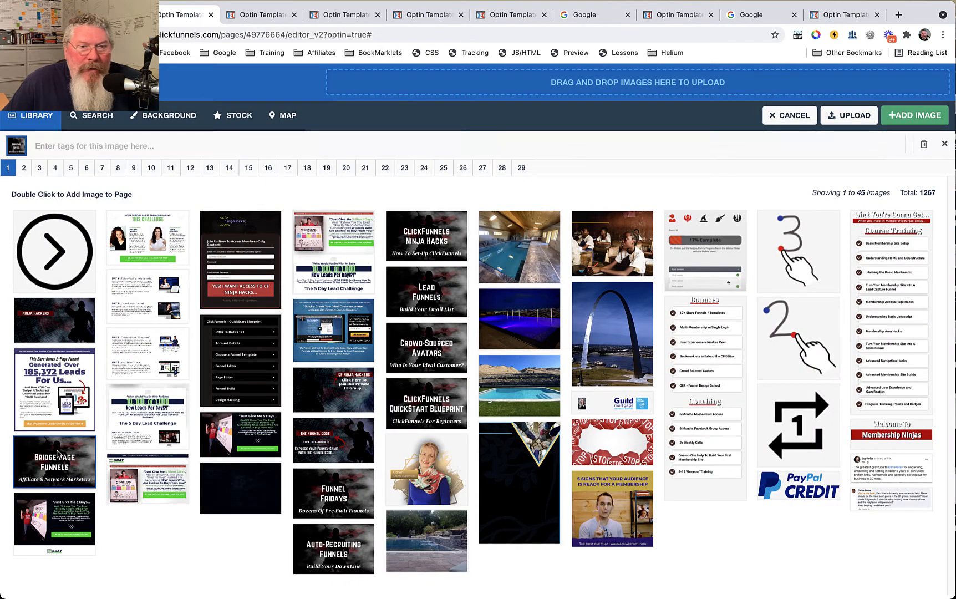
double_click(59, 454)
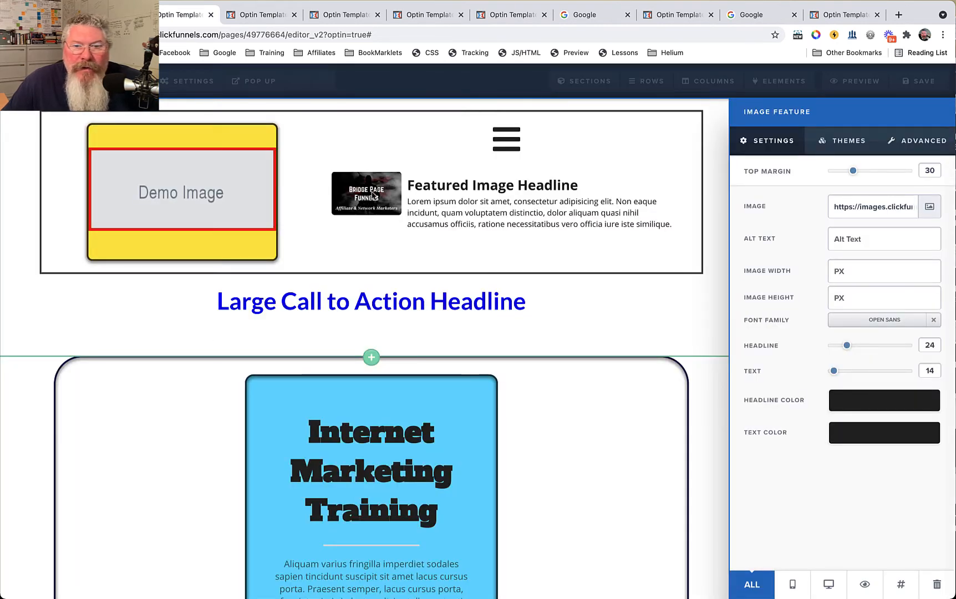
Set the feature image's width to 100 px and increase it gradually to 130 px.
click(853, 271)
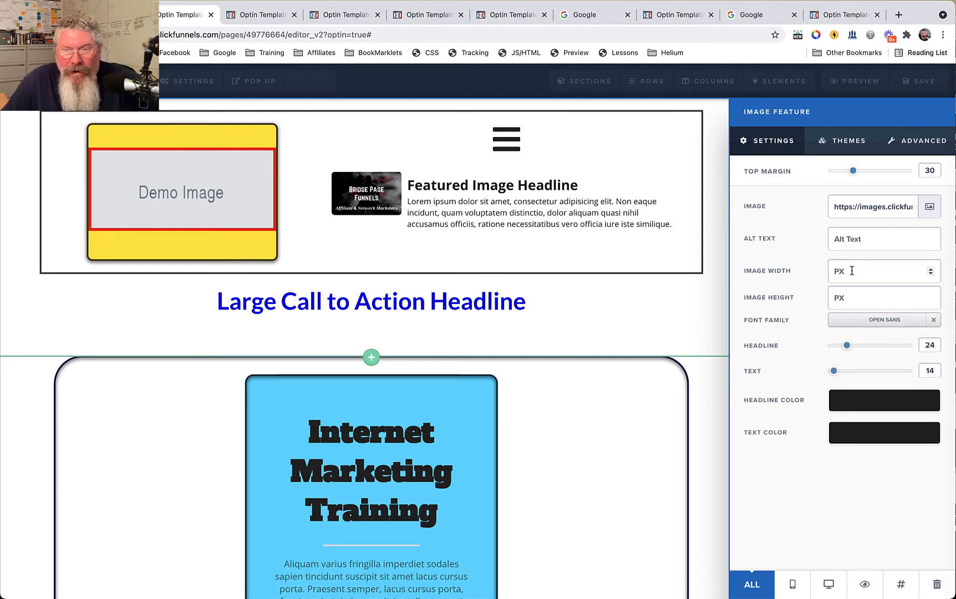
text(10)
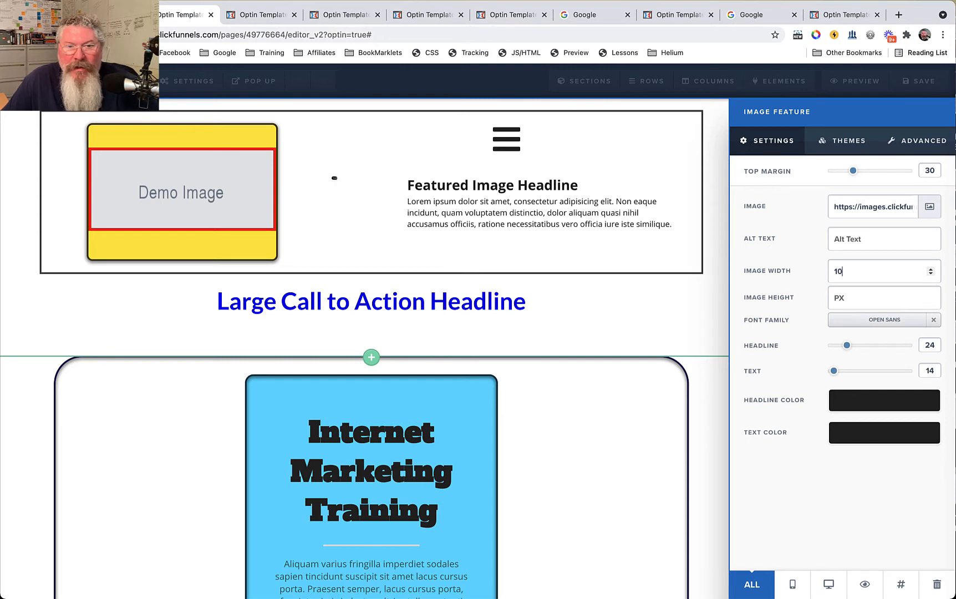
text(0)
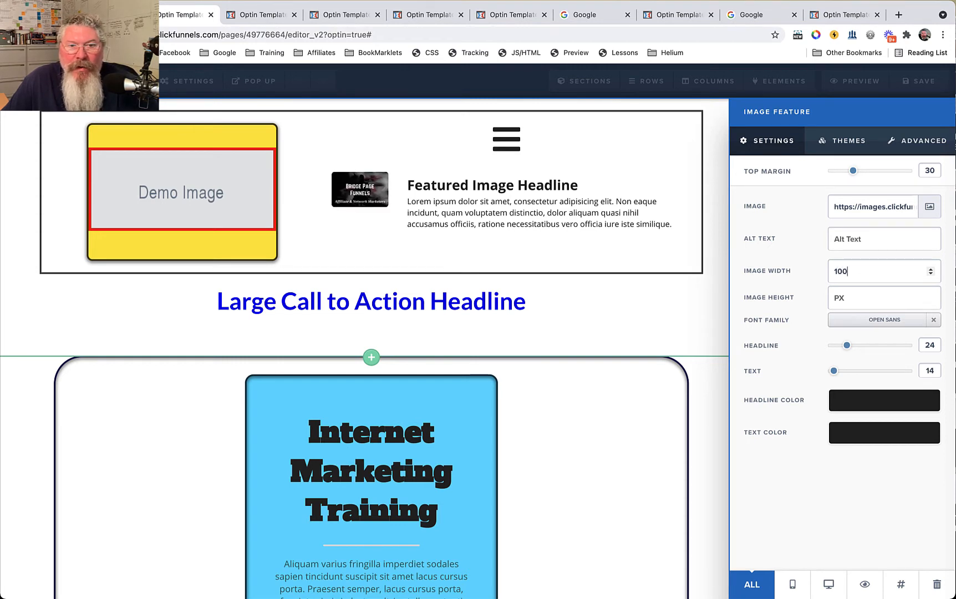
click(931, 269)
click(930, 269)
click(931, 269)
click(931, 269)
click(930, 269)
click(931, 269)
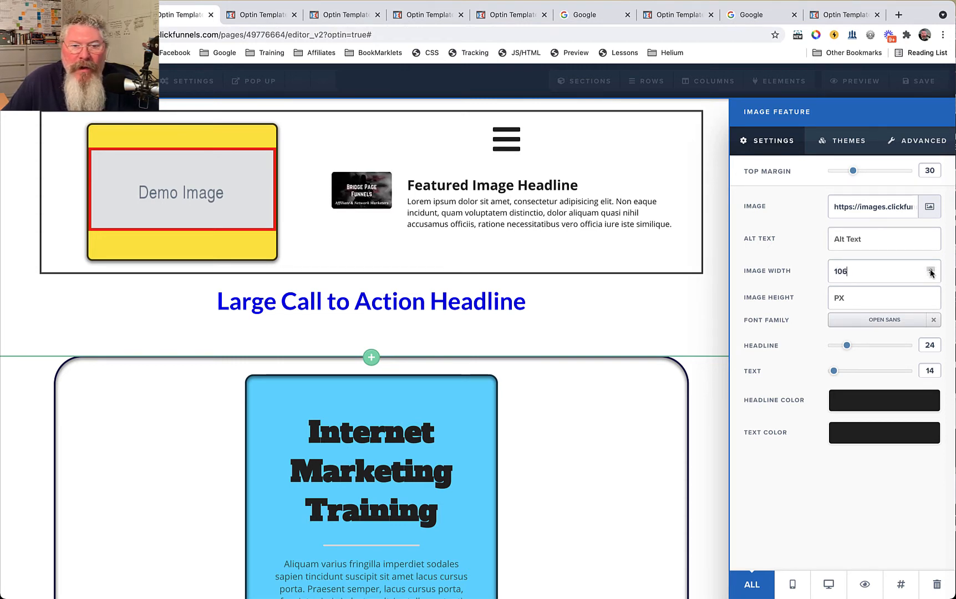
click(931, 269)
click(931, 269)
click(931, 269)
click(931, 269)
click(931, 269)
click(931, 269)
click(931, 269)
click(931, 269)
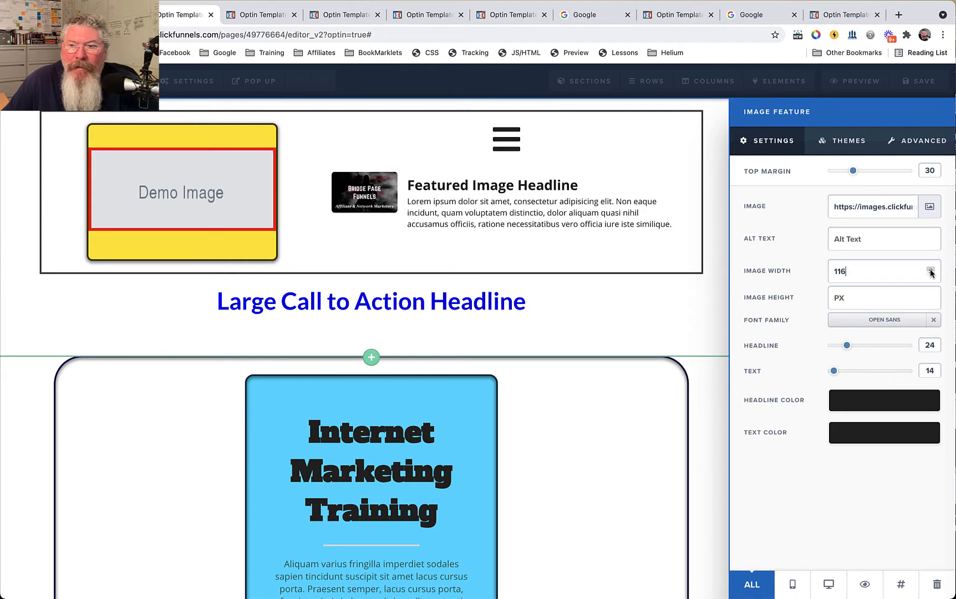
click(931, 269)
click(931, 269)
click(931, 269)
click(931, 269)
click(931, 269)
click(931, 269)
click(931, 269)
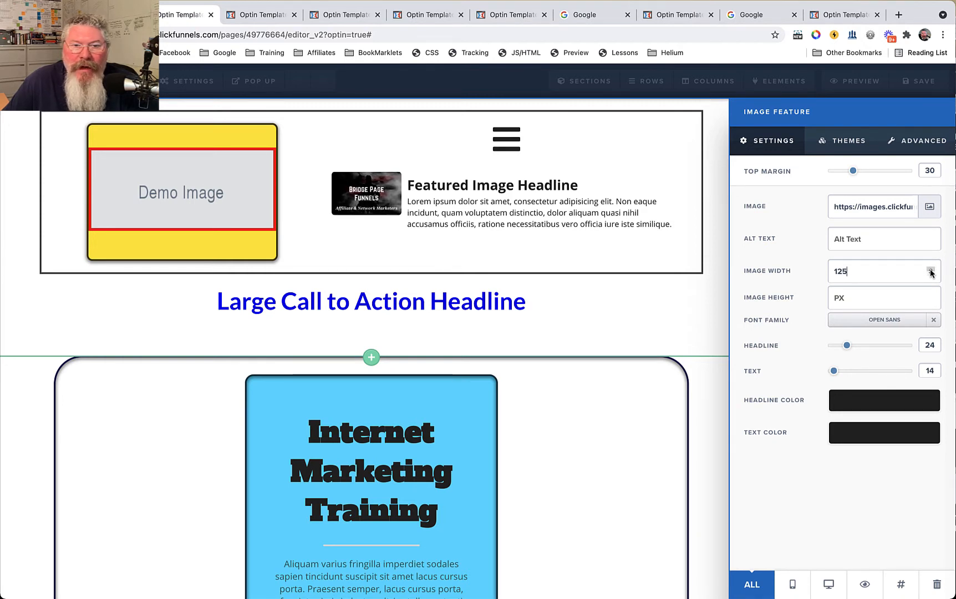
click(931, 269)
click(930, 269)
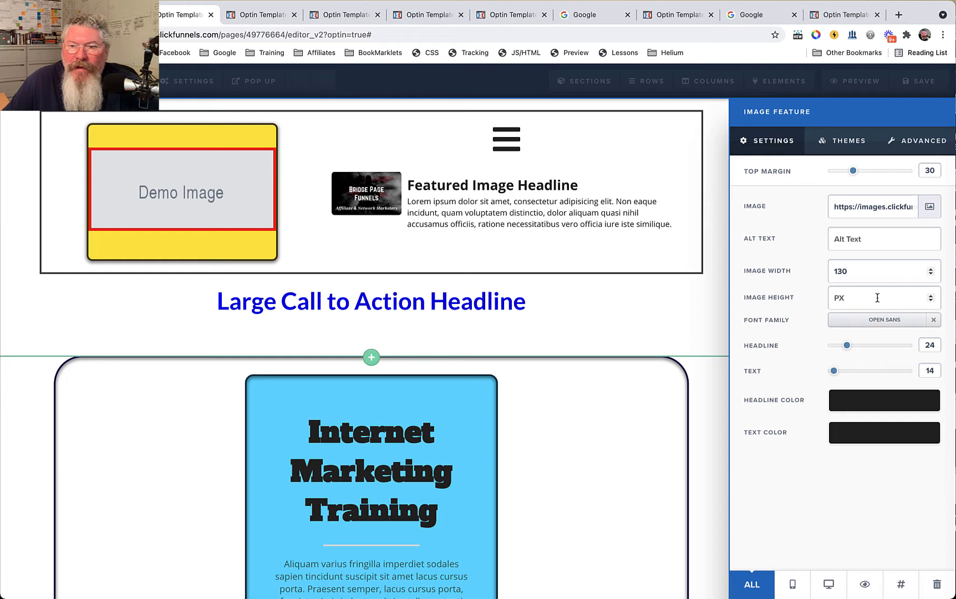
Set the image feature's font family to Lobster.
click(890, 322)
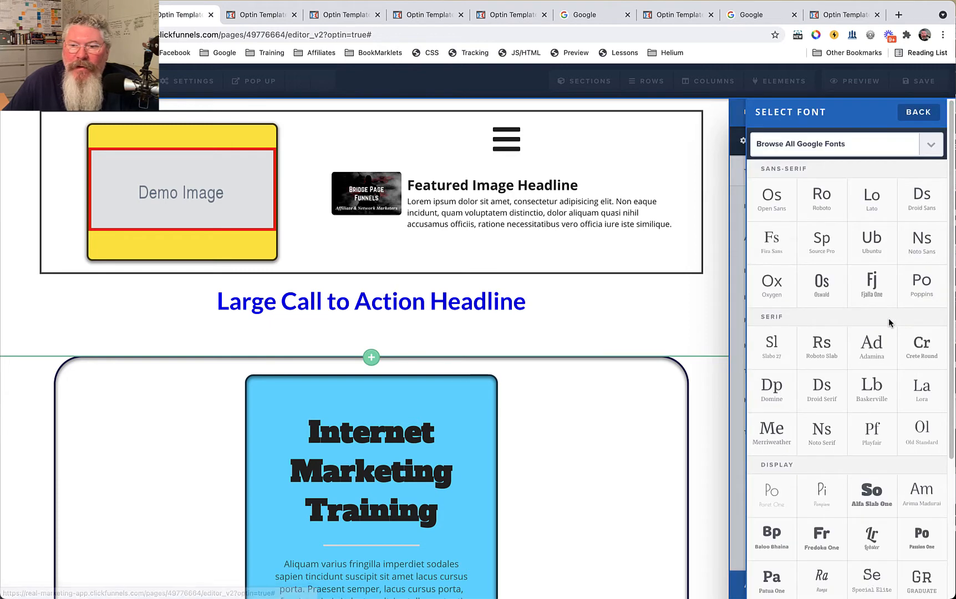
click(870, 541)
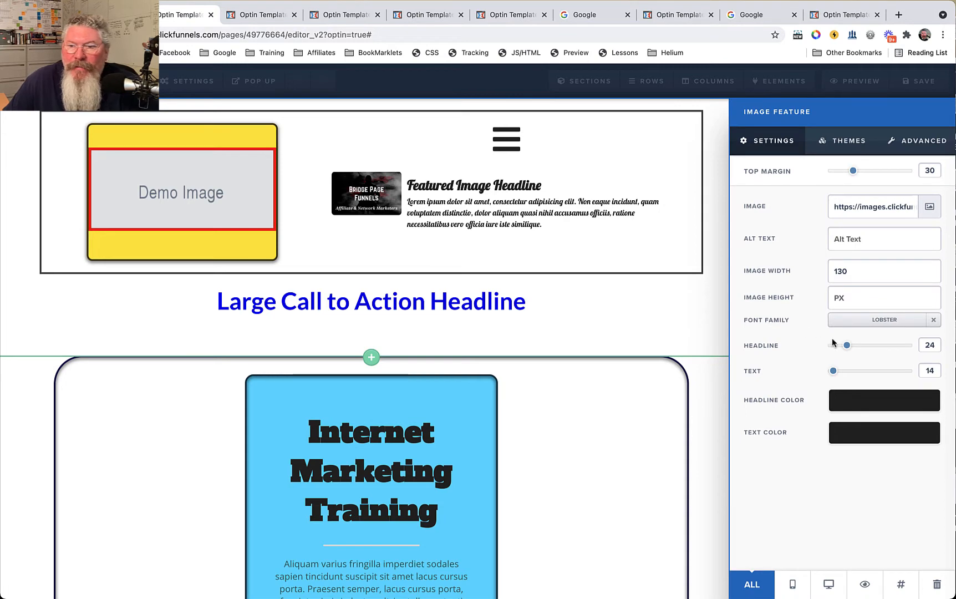
Set the image feature's headline size to 30 and its headline color to red.
drag(847, 345, 832, 373)
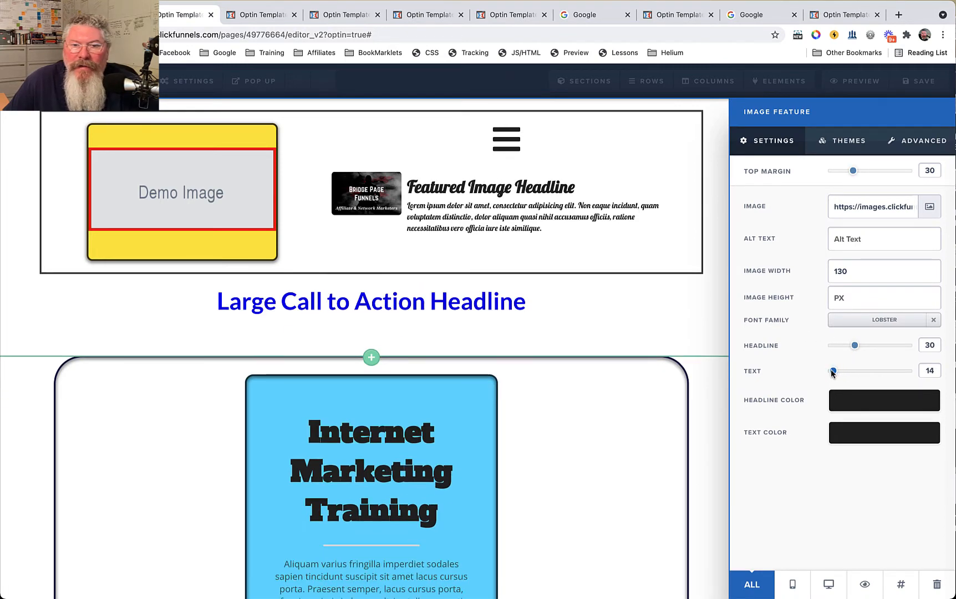
click(858, 400)
click(760, 456)
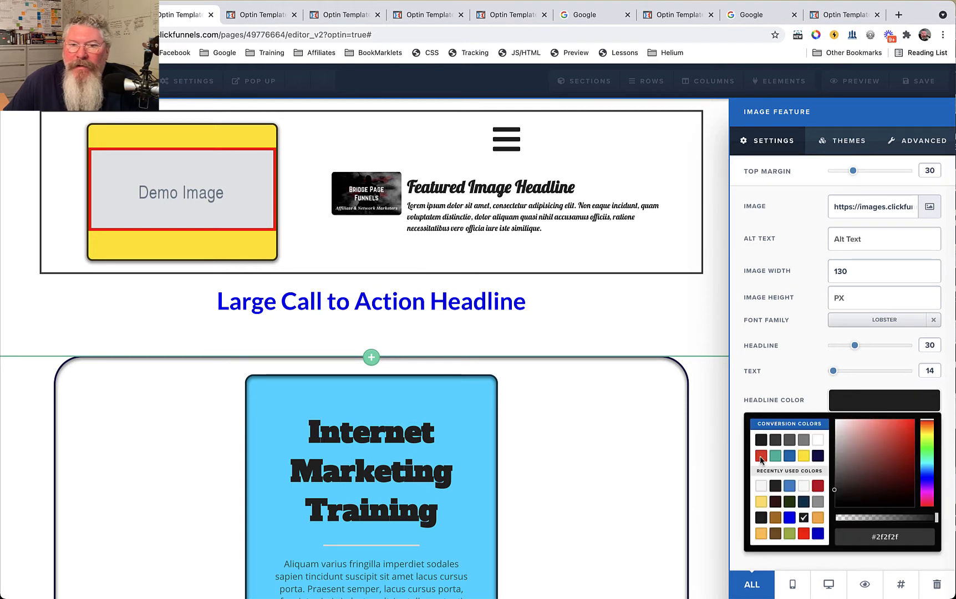
click(794, 364)
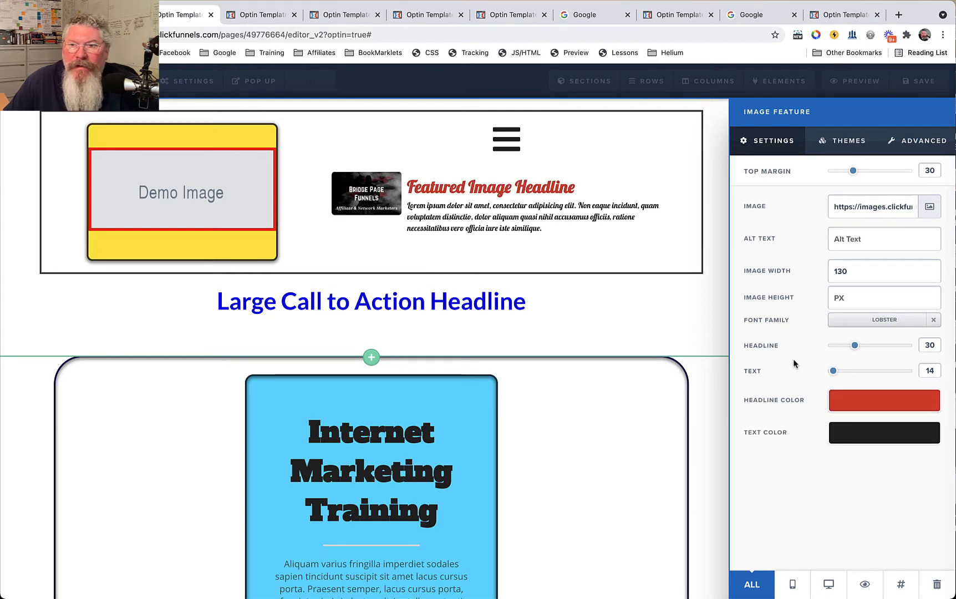
Try several image feature themes, including the pill-shaped one, and apply the rounded-corner theme with a dark border and shadow.
click(846, 141)
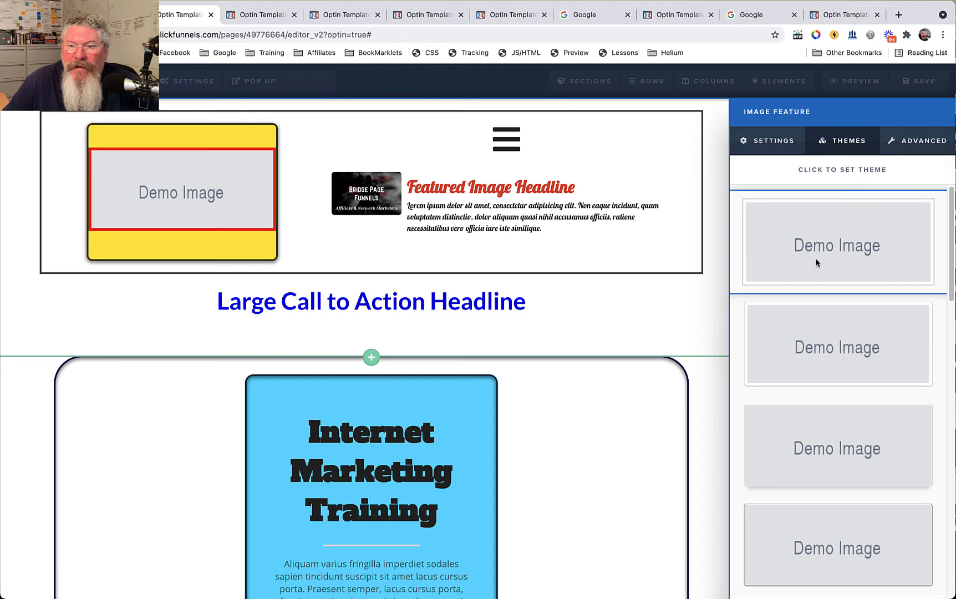
scroll(827, 281, down, 3)
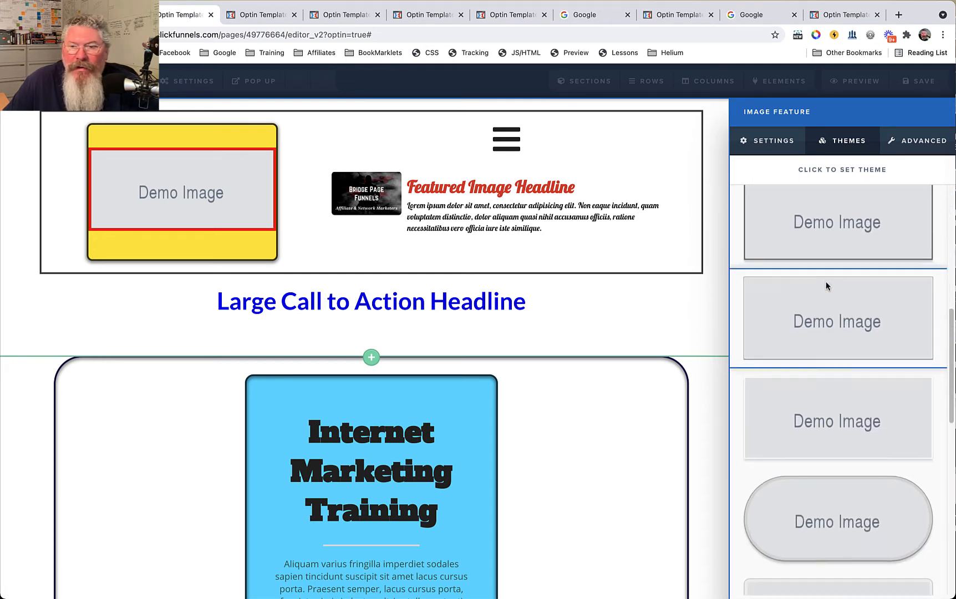
scroll(826, 286, down, 3)
click(840, 367)
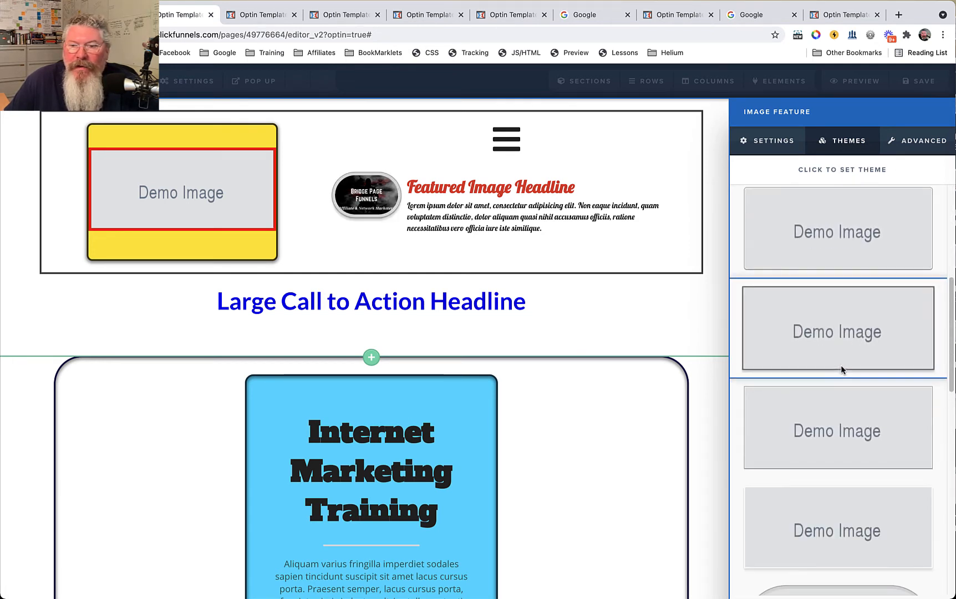
click(835, 410)
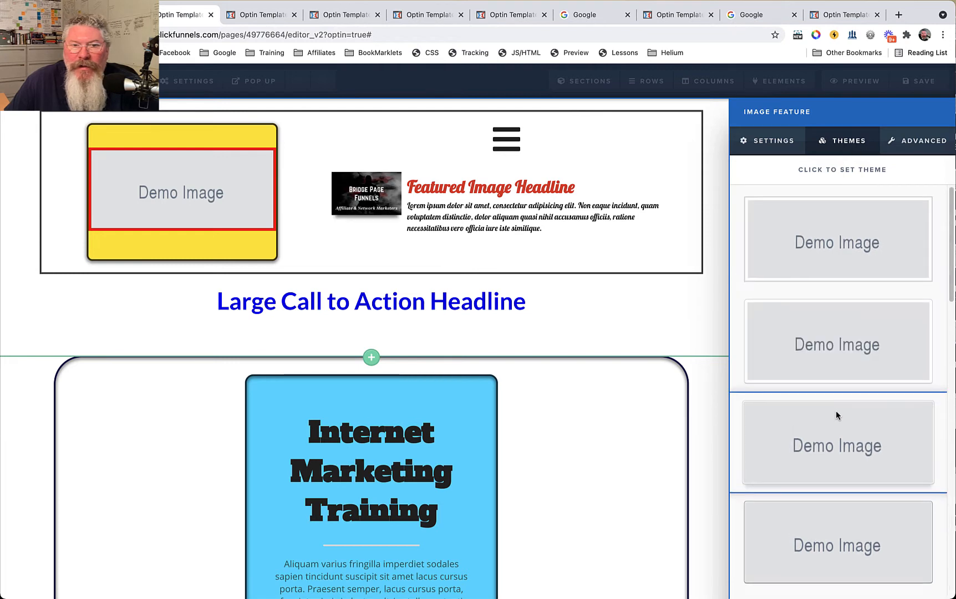
click(842, 239)
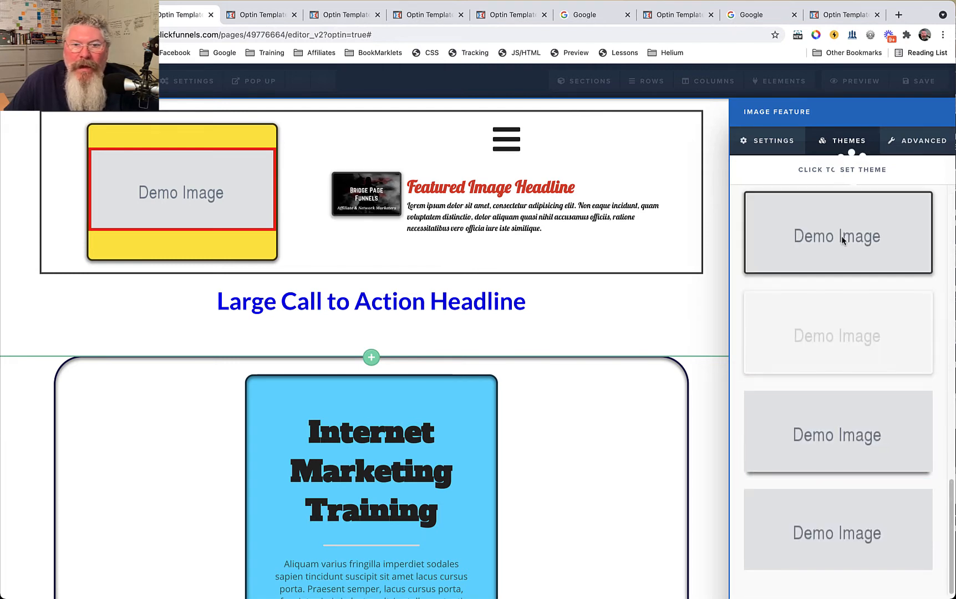
Switch the image feature's layout to Text / Image and back to Image / Text.
click(923, 142)
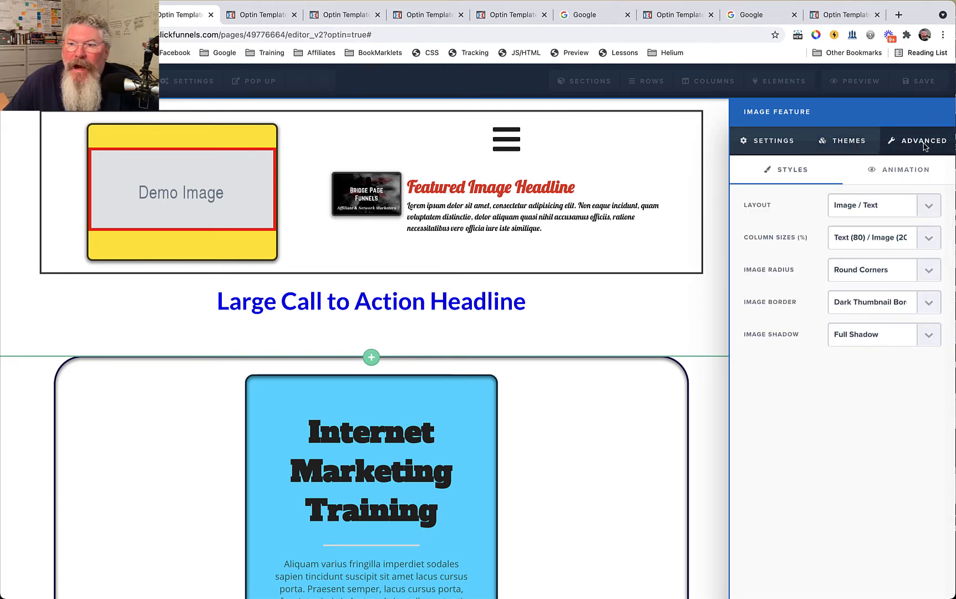
click(869, 208)
click(871, 194)
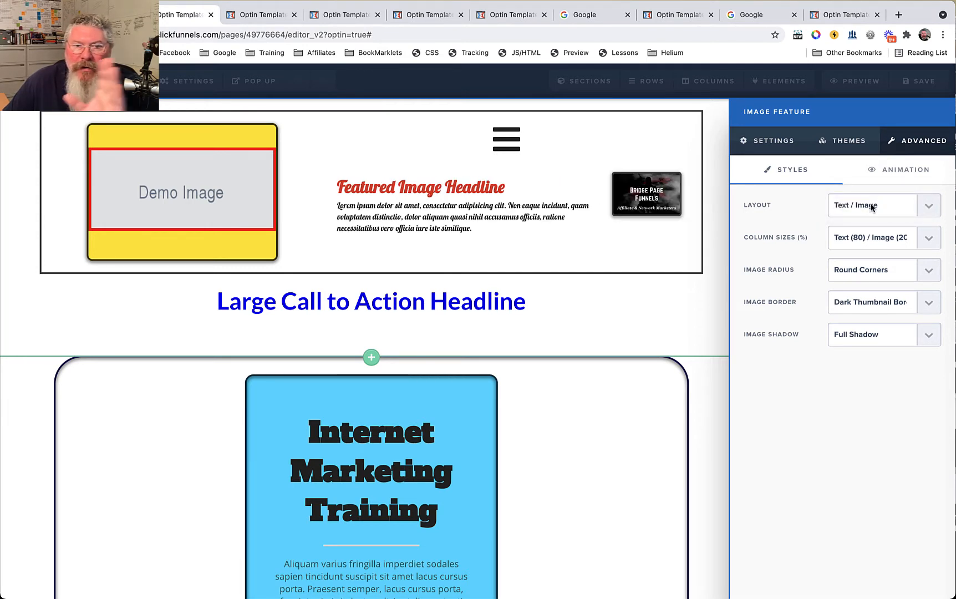
click(870, 206)
click(870, 219)
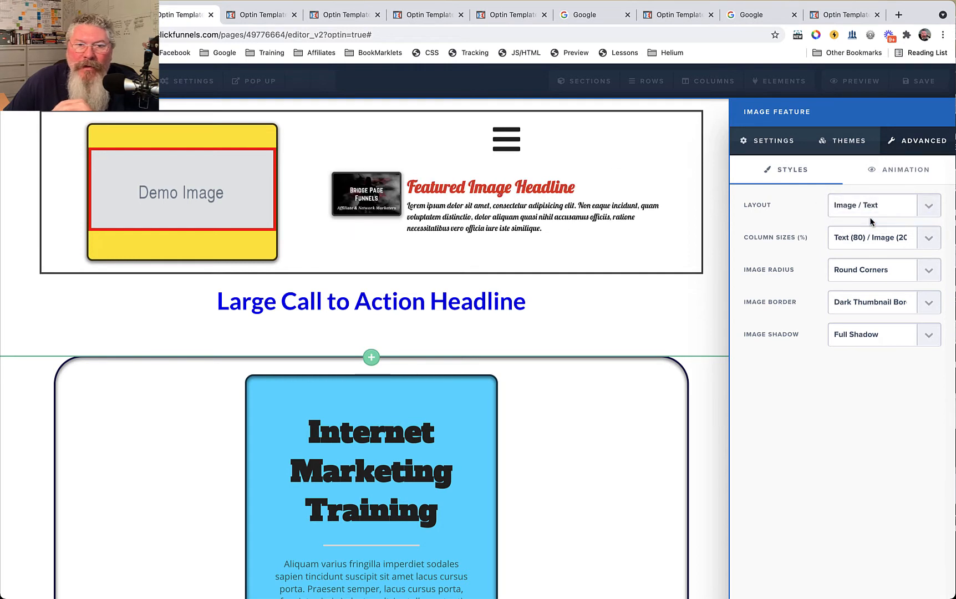
Set the image feature's column sizes to Text (50) / Image (50) and enlarge the image width to 250 px.
click(873, 242)
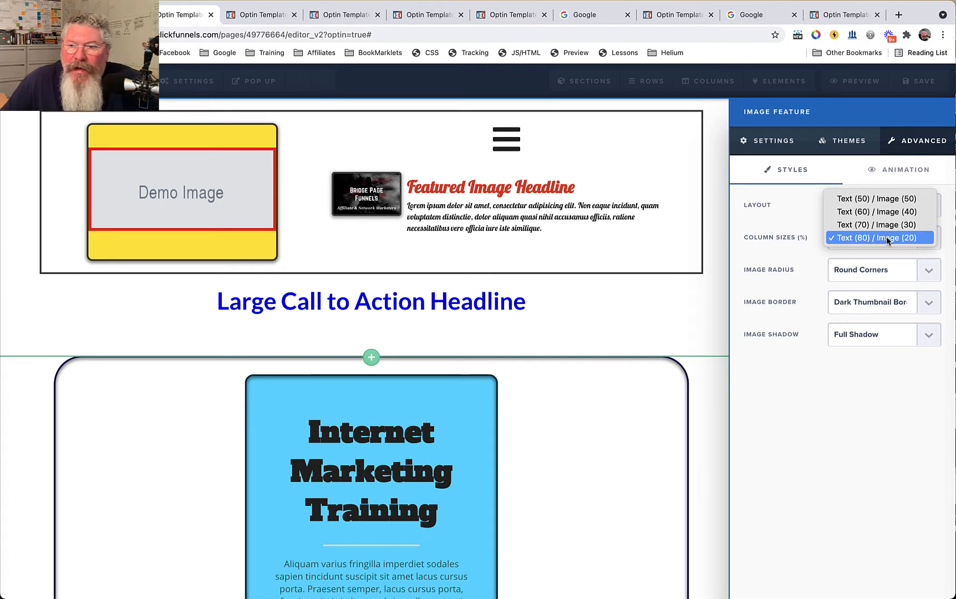
click(884, 199)
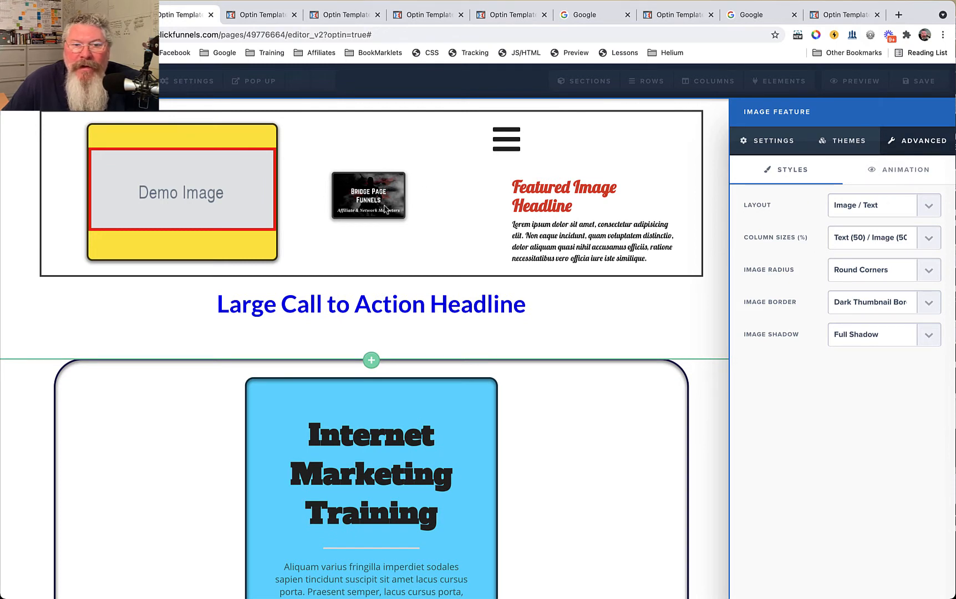
click(772, 145)
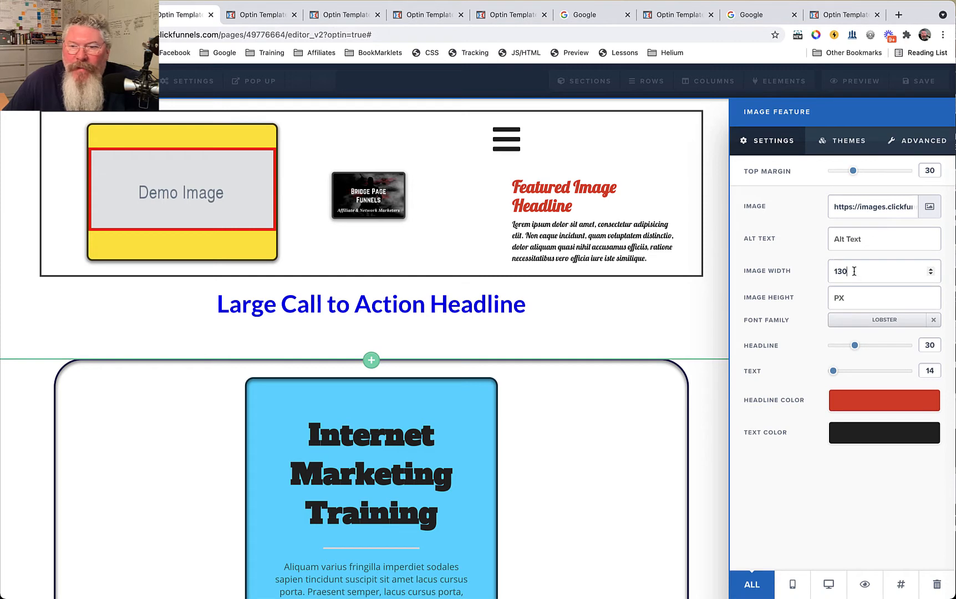
key(BackSpace)
key(BackSpace)
key(BackSpace)
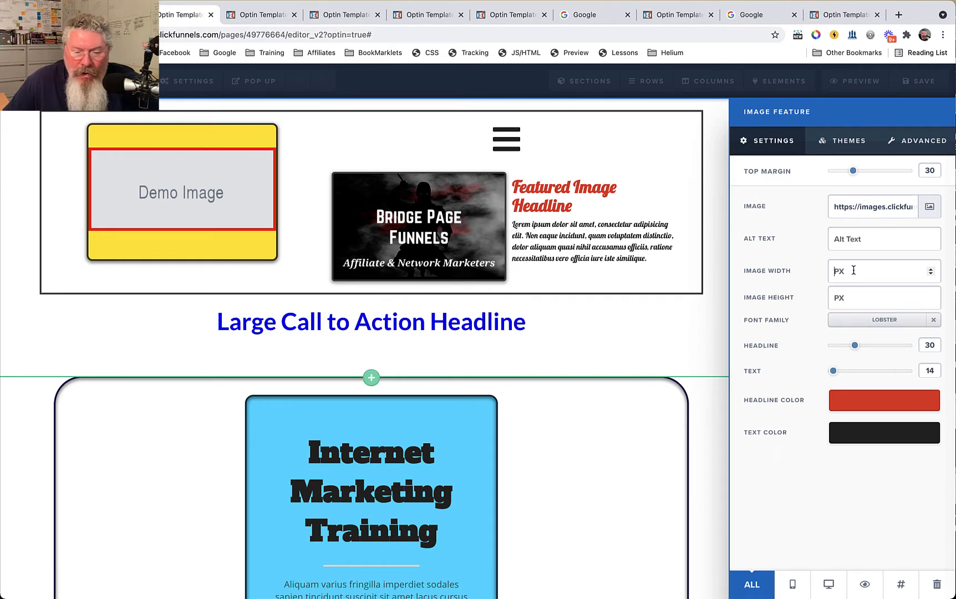
text(300)
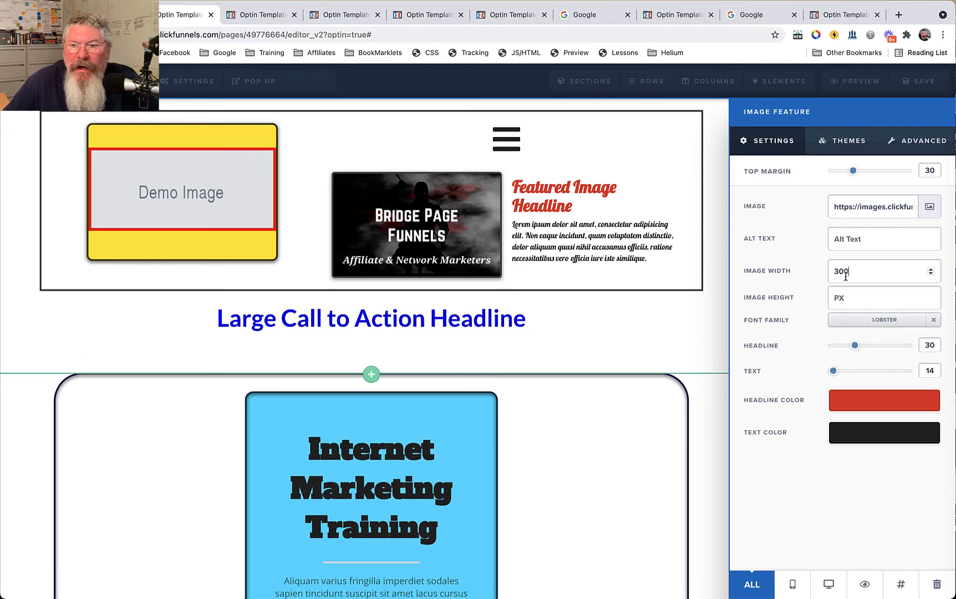
drag(846, 274, 829, 272)
text(20)
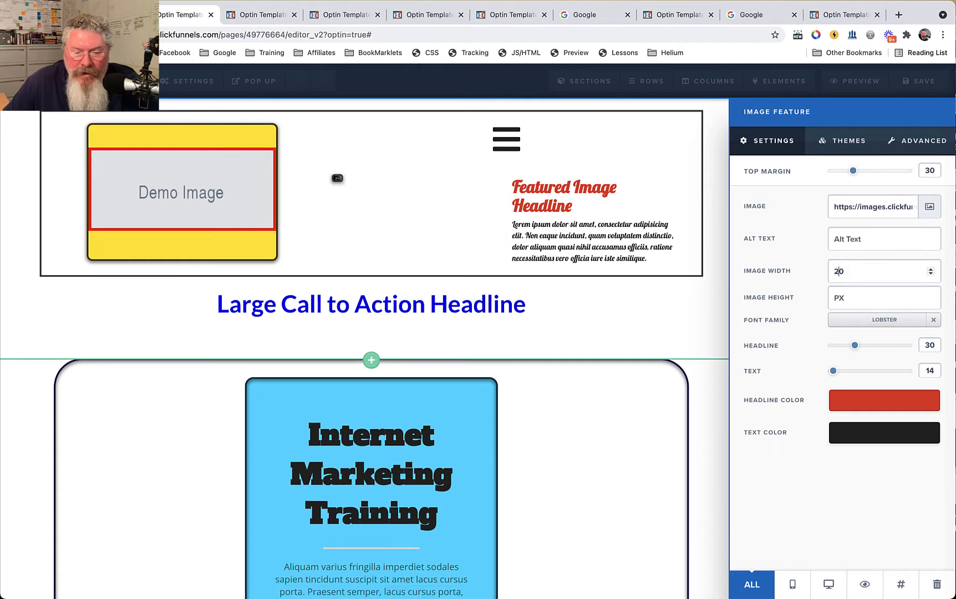
key(Left)
text(5)
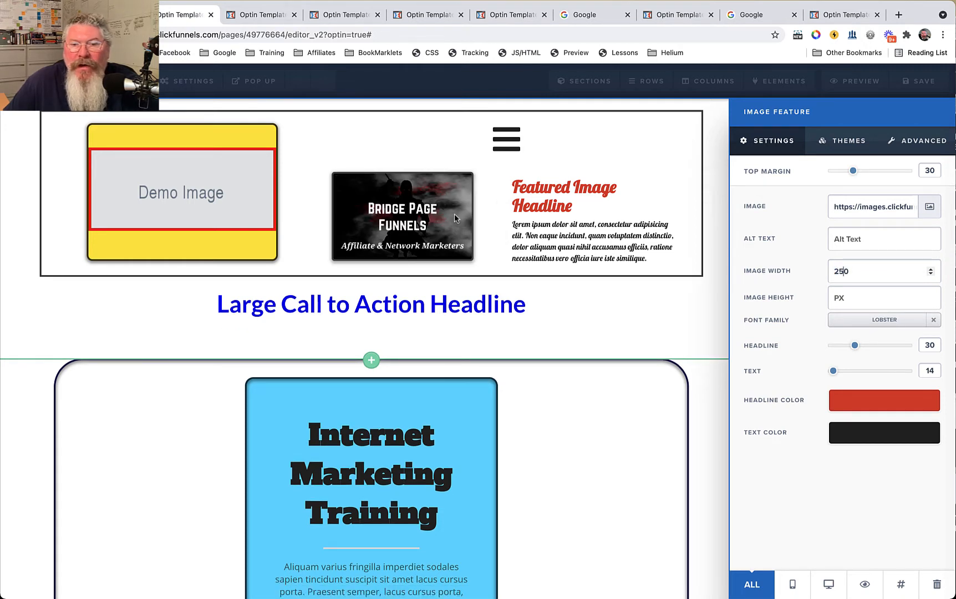
click(913, 142)
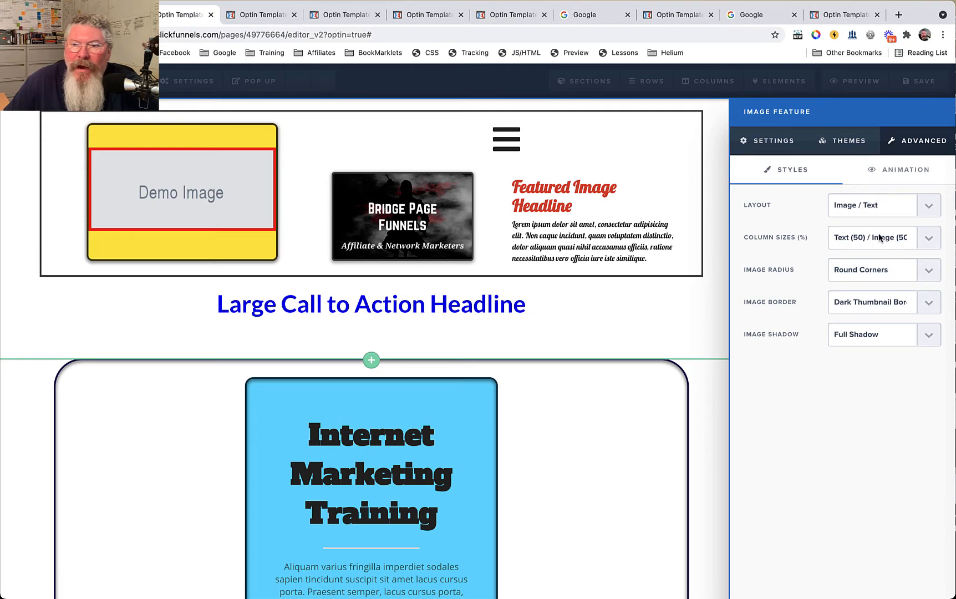
click(376, 160)
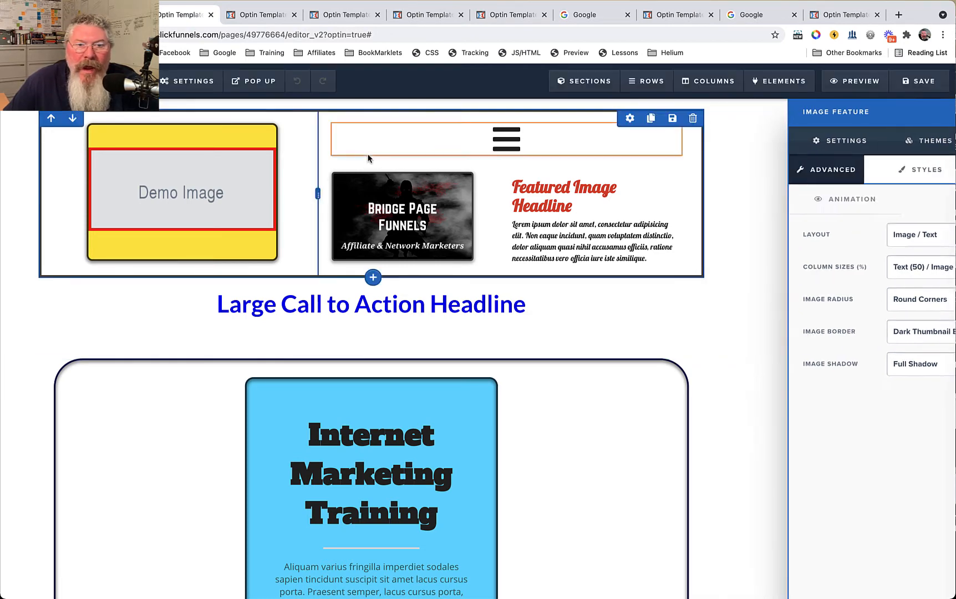
mouse_move(420, 193)
mouse_down()
mouse_move(558, 192)
mouse_move(422, 194)
mouse_up()
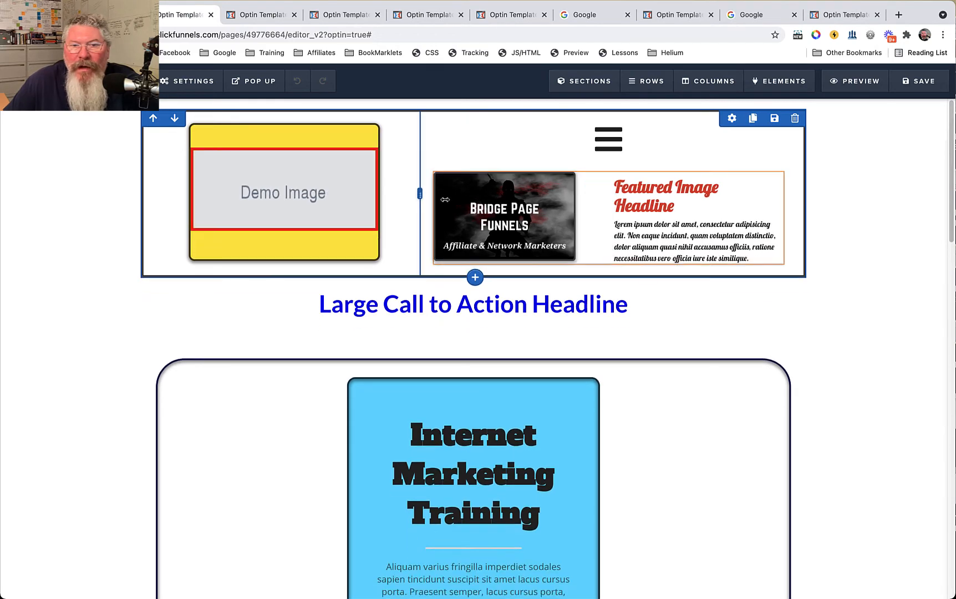
click(744, 197)
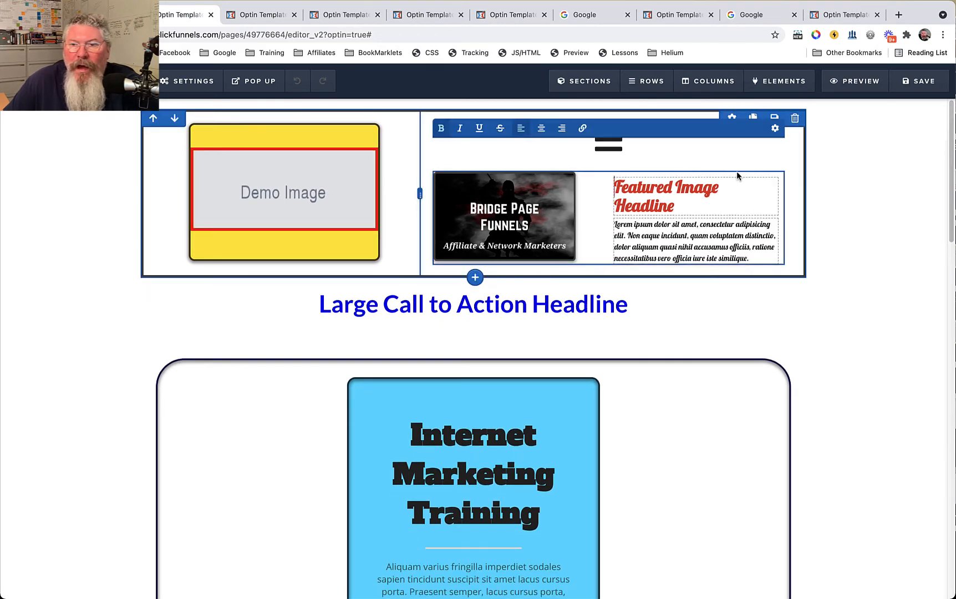
click(774, 131)
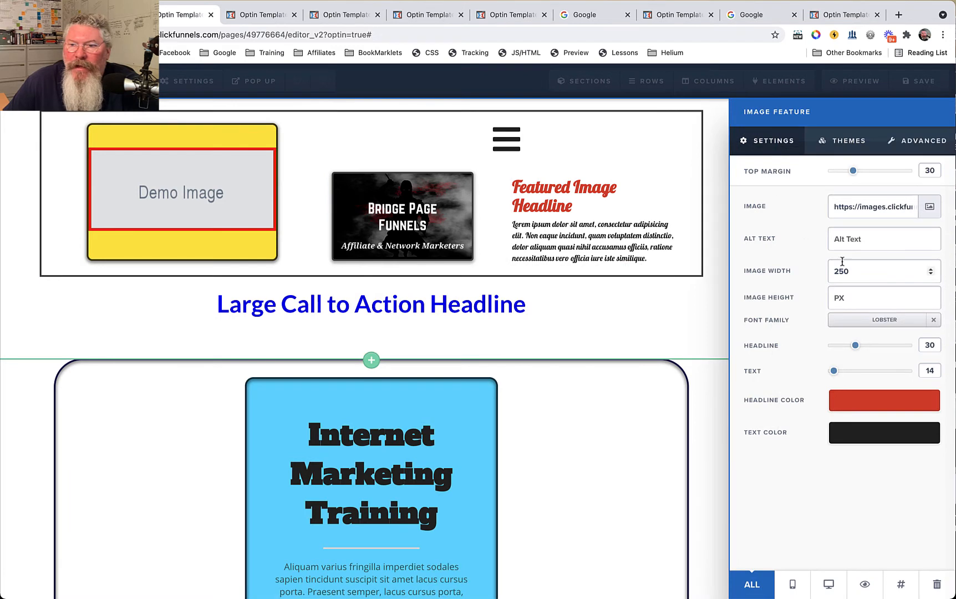
Try the Circle image radius on the feature image and change the radius to None.
click(918, 145)
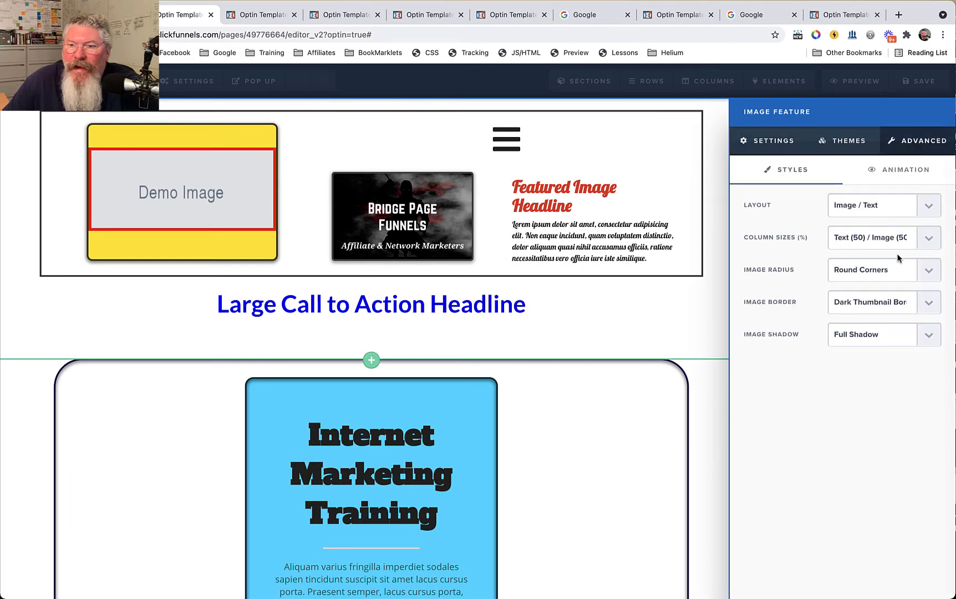
click(871, 271)
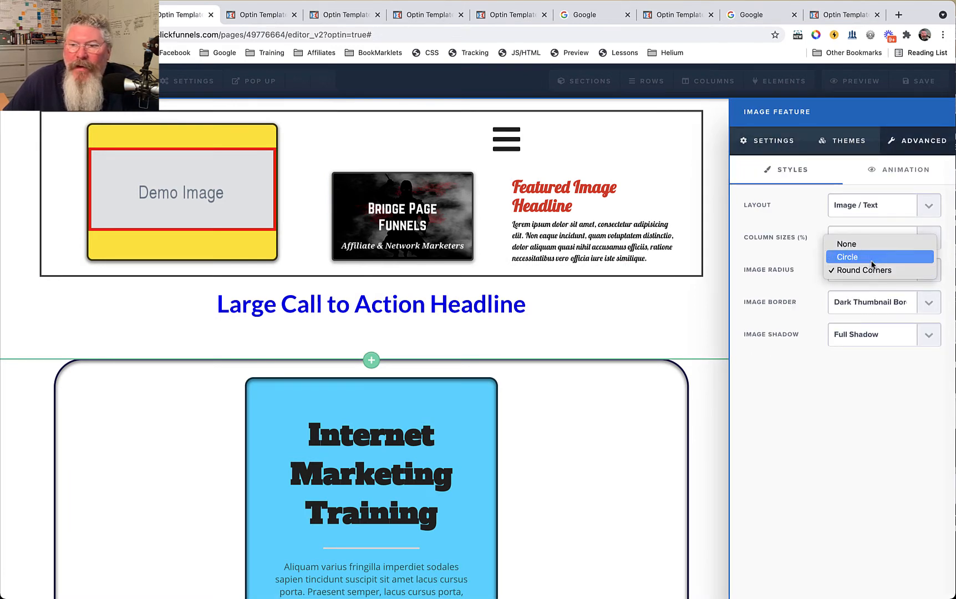
click(870, 258)
click(868, 270)
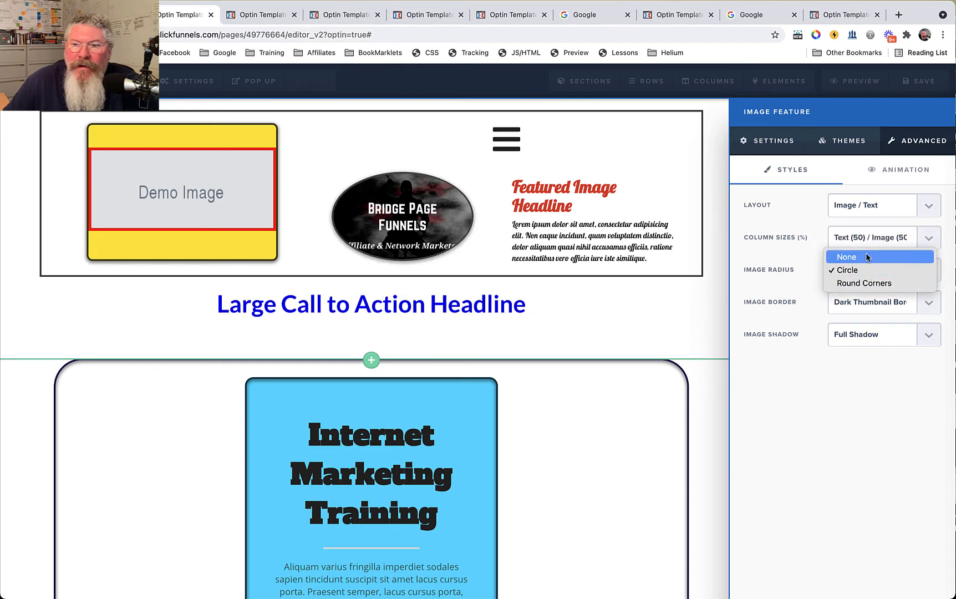
click(866, 257)
Remove the feature image's dark border and give it the White Thumbnail Border.
click(867, 303)
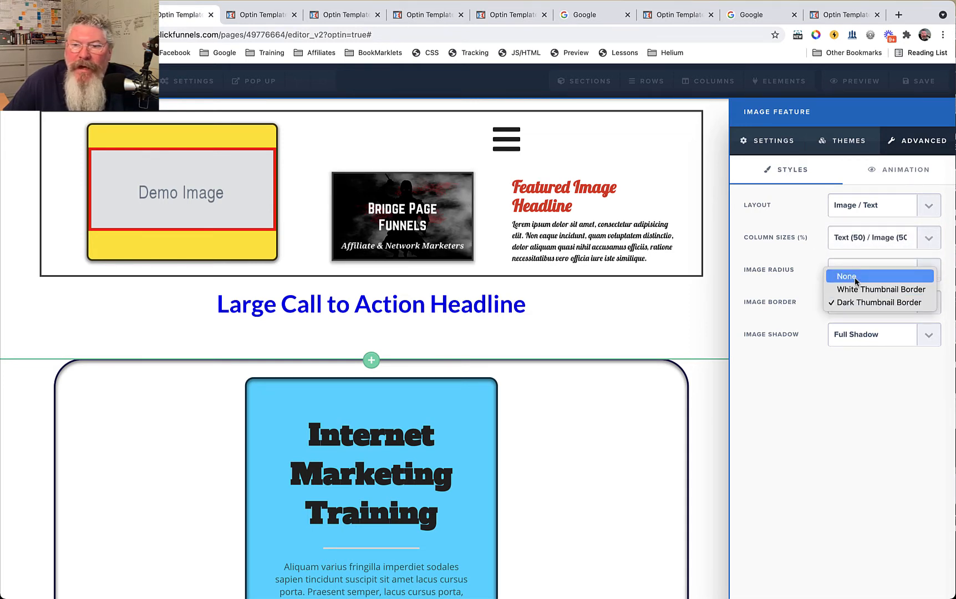
click(854, 277)
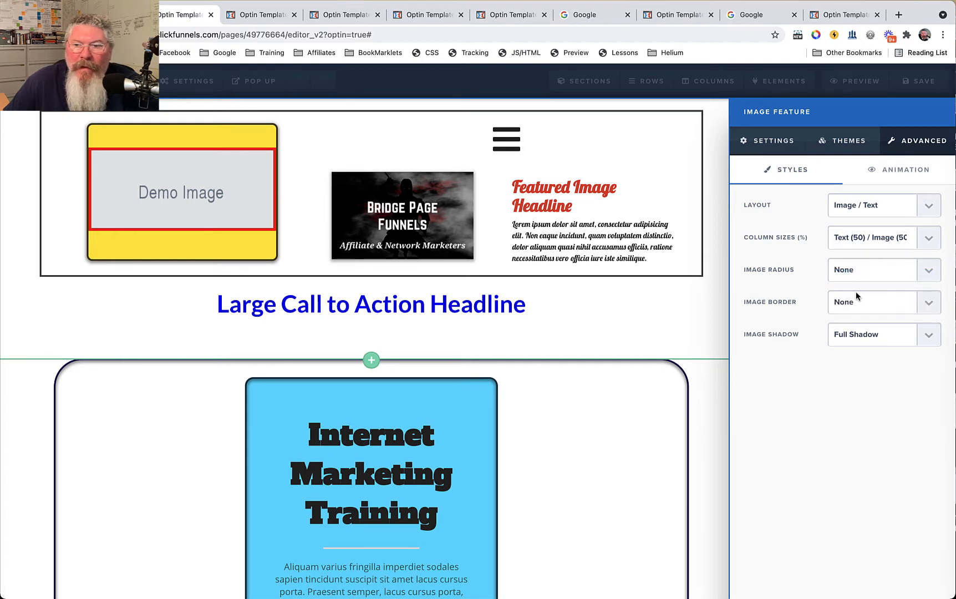
click(859, 295)
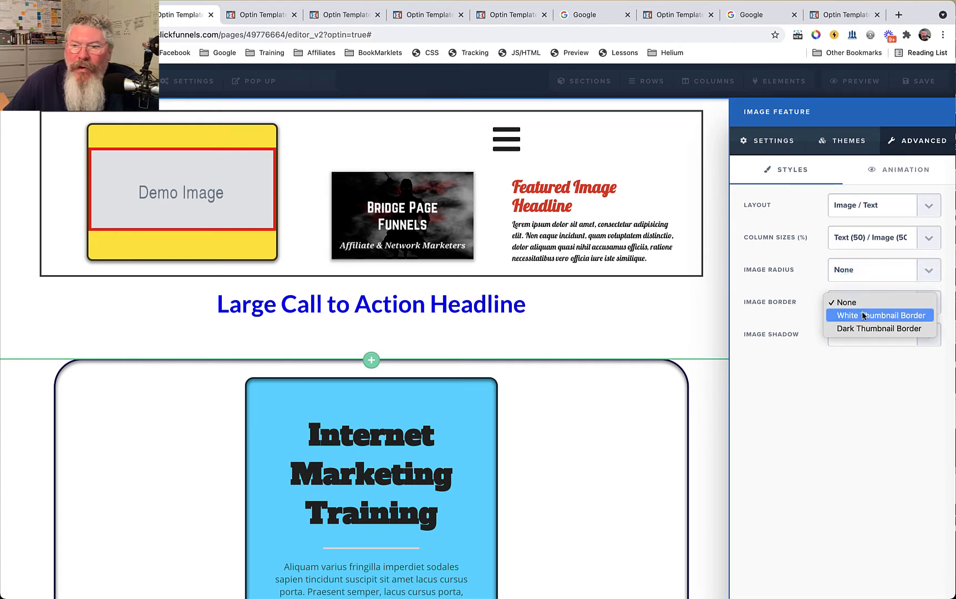
click(862, 316)
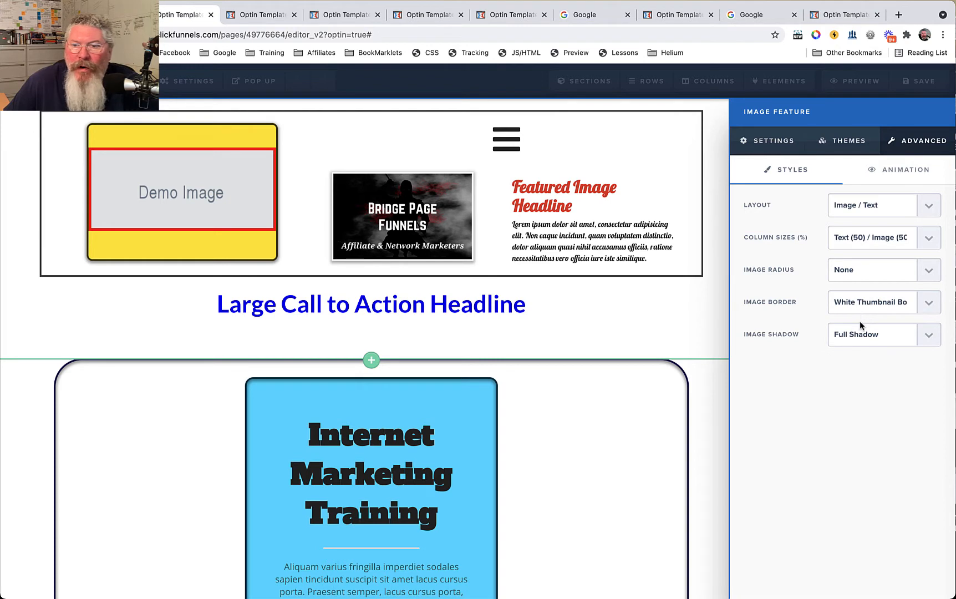
Set the feature image's shadow to Dark Shadow and its radius to Round Corners, and close the settings.
click(861, 334)
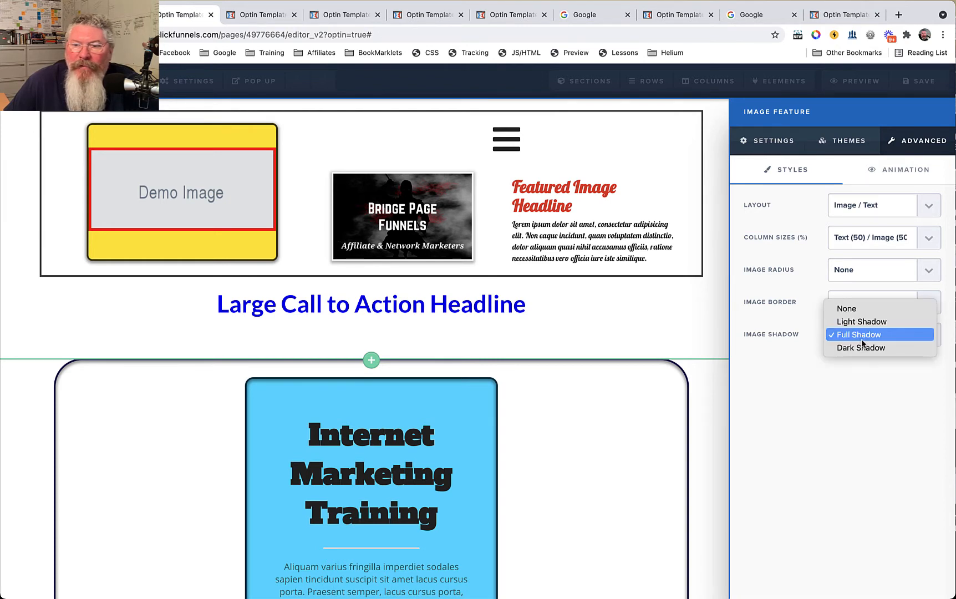
click(862, 348)
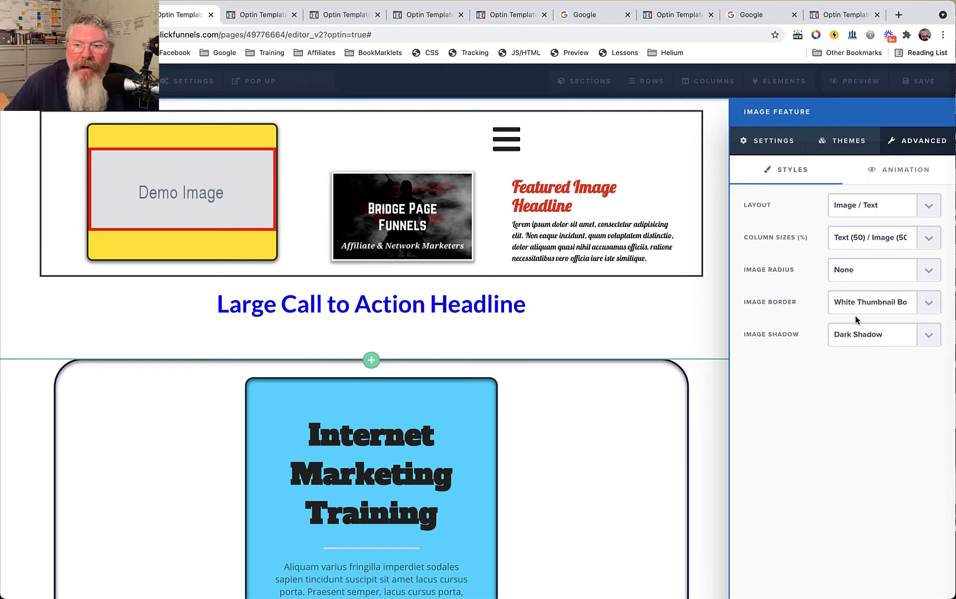
click(861, 269)
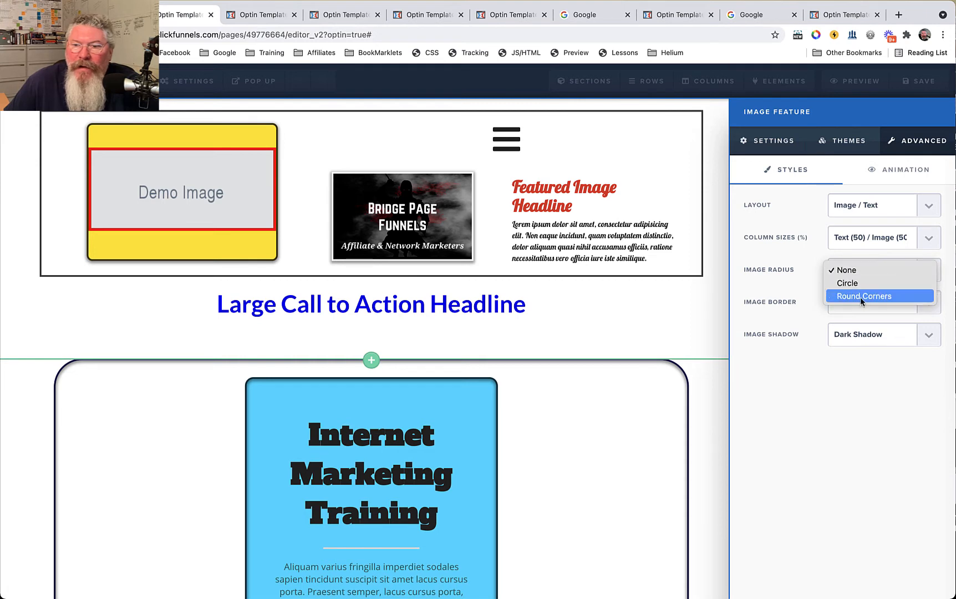
click(861, 296)
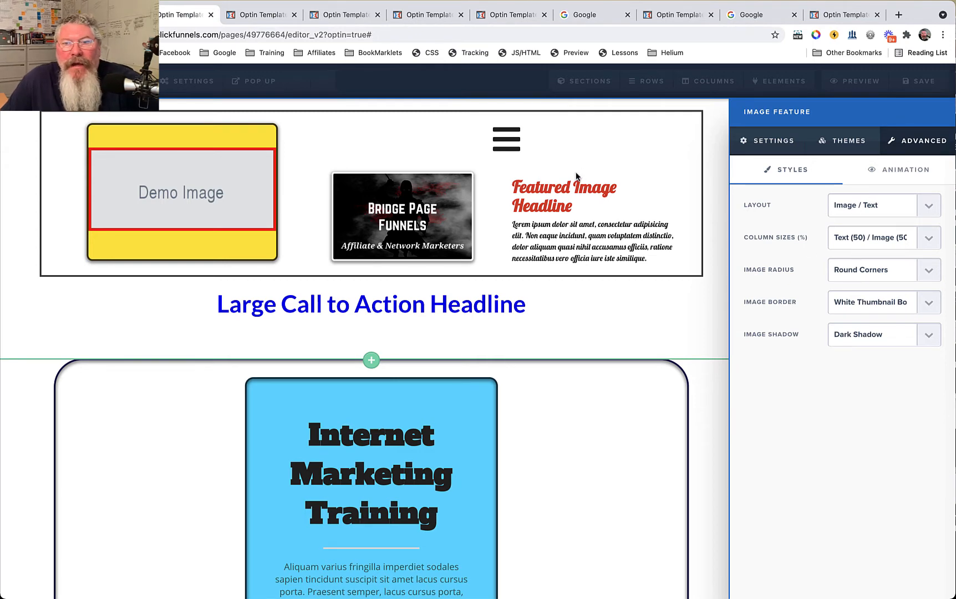
click(563, 210)
Add a Navigation element directly below the image feature.
click(609, 266)
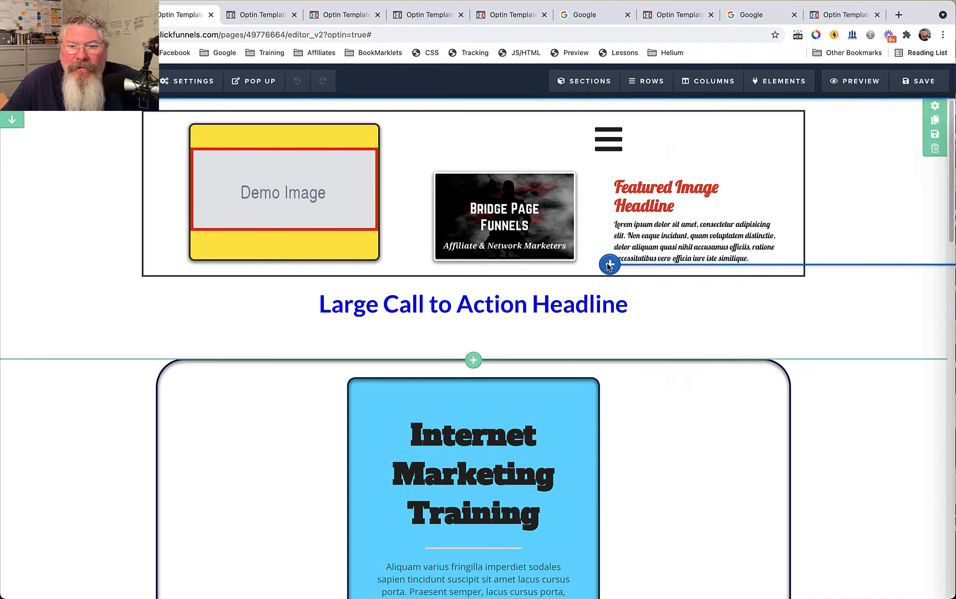
scroll(835, 277, down, 15)
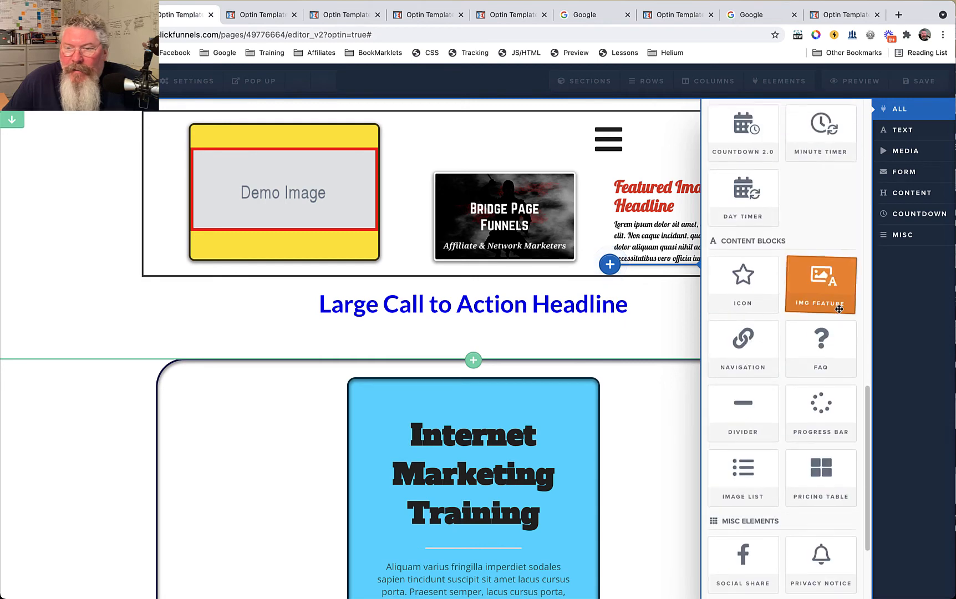
click(744, 344)
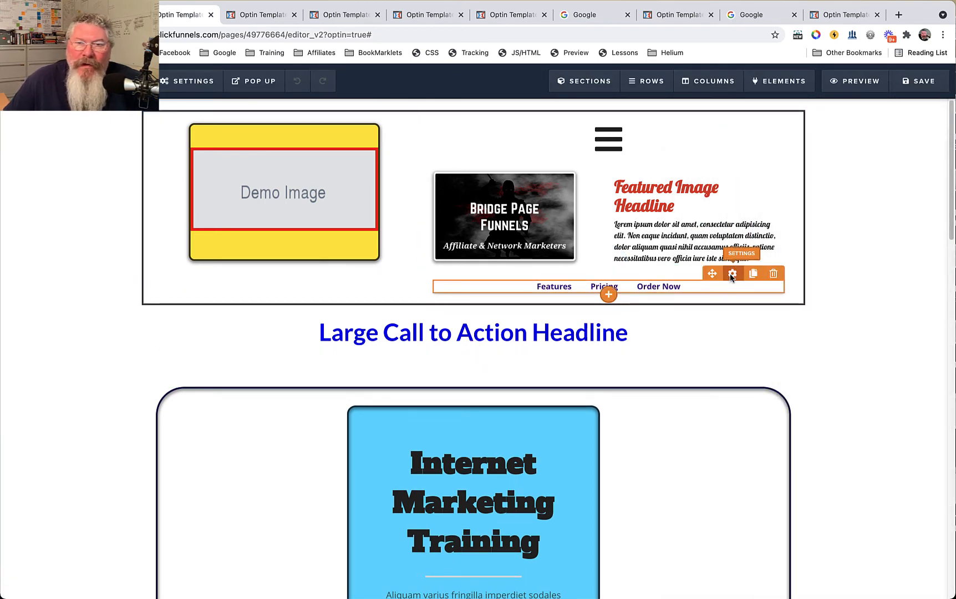
Set the navigation element's font size to 24 and its link color to dark gray #2f2f2f.
click(732, 274)
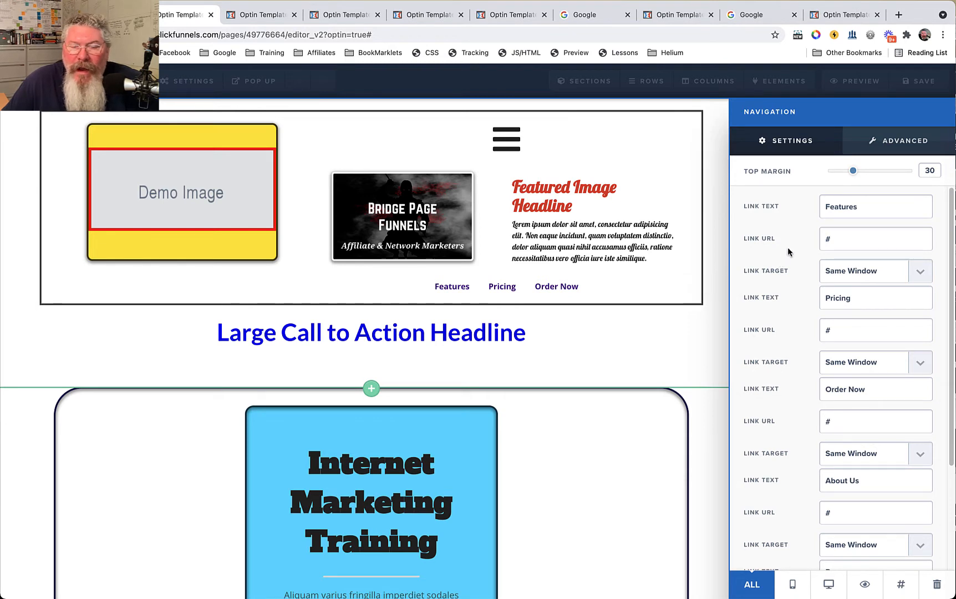
scroll(788, 244, down, 5)
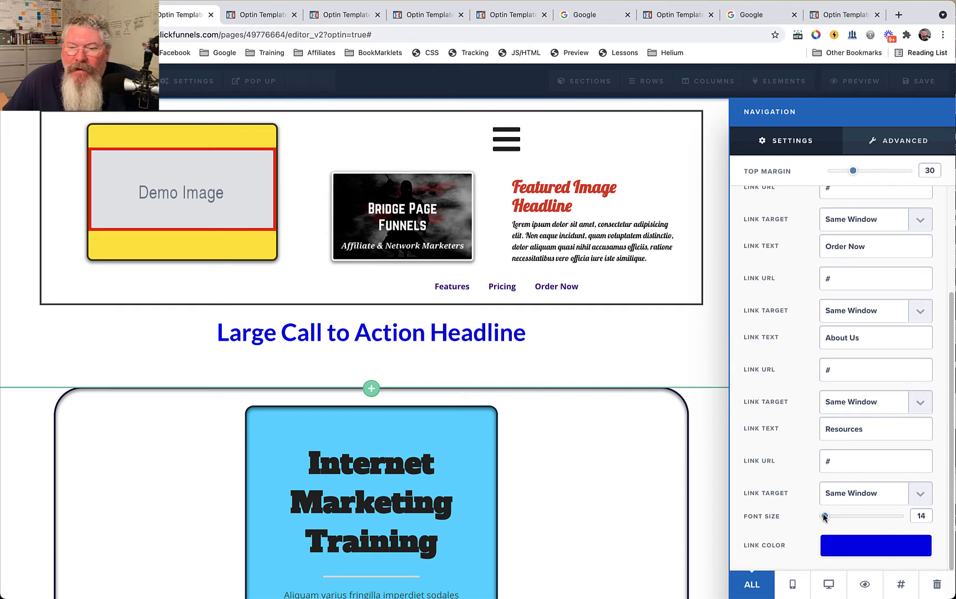
drag(825, 516, 838, 516)
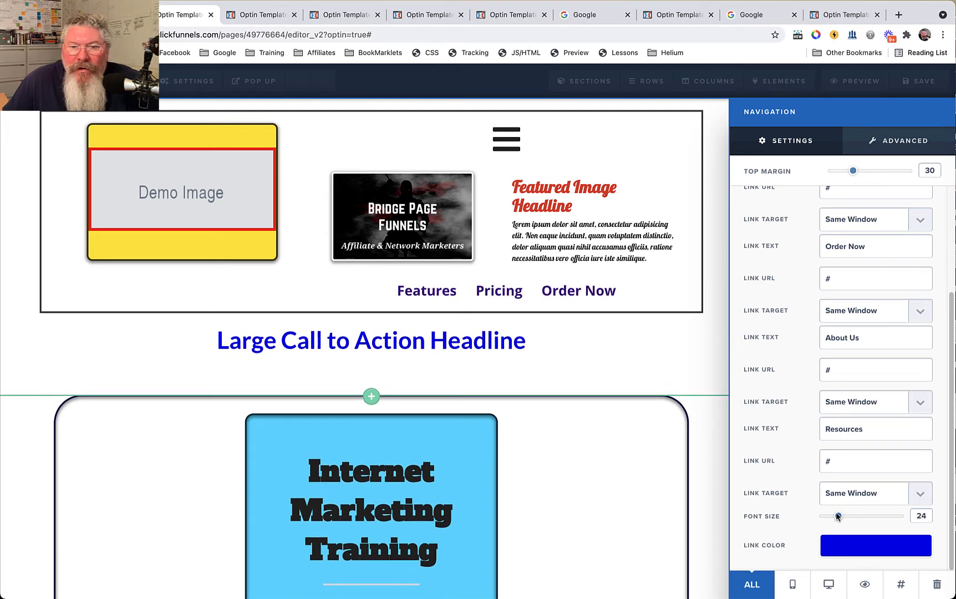
click(857, 548)
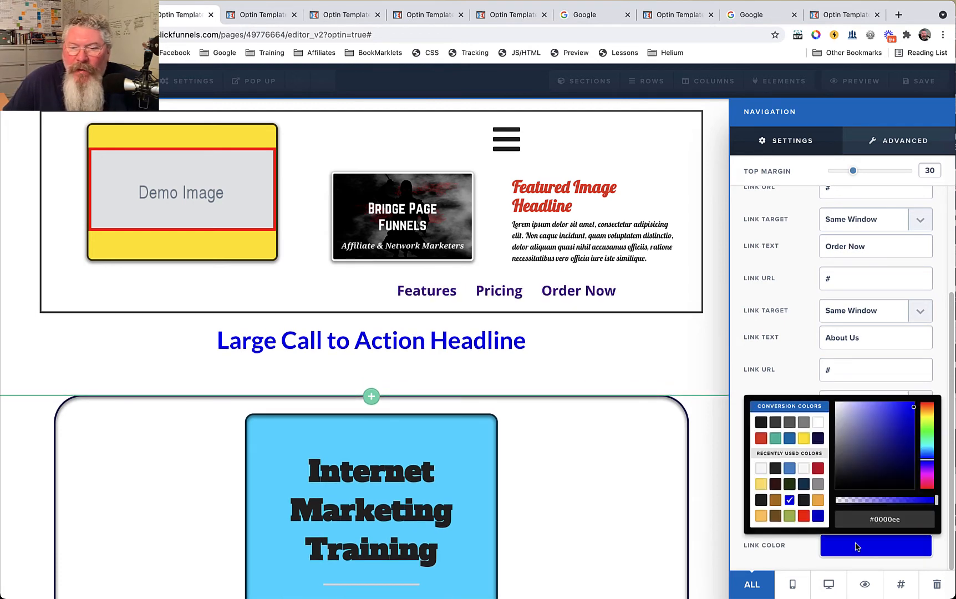
click(803, 501)
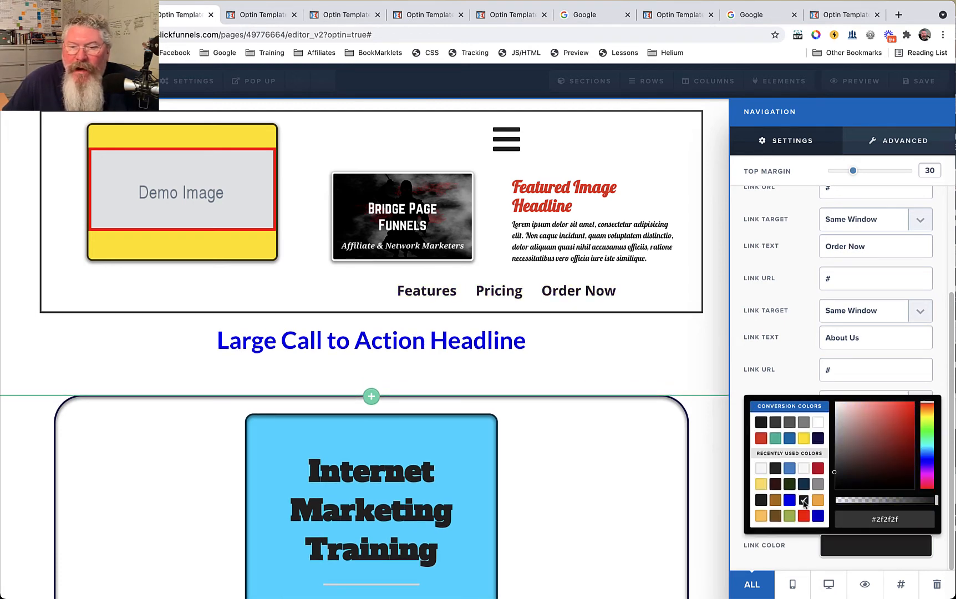
click(775, 314)
scroll(777, 313, up, 3)
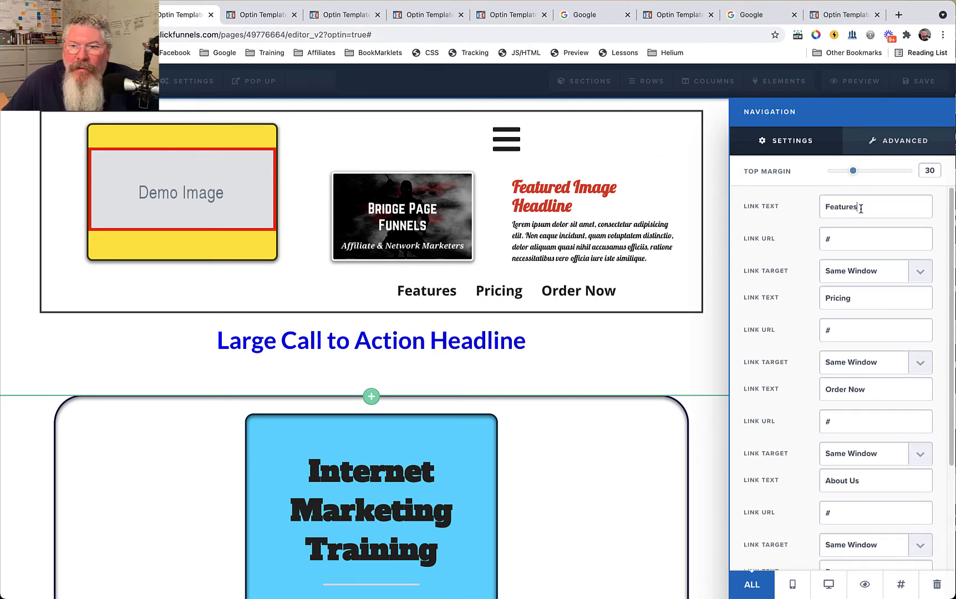
drag(856, 206, 828, 206)
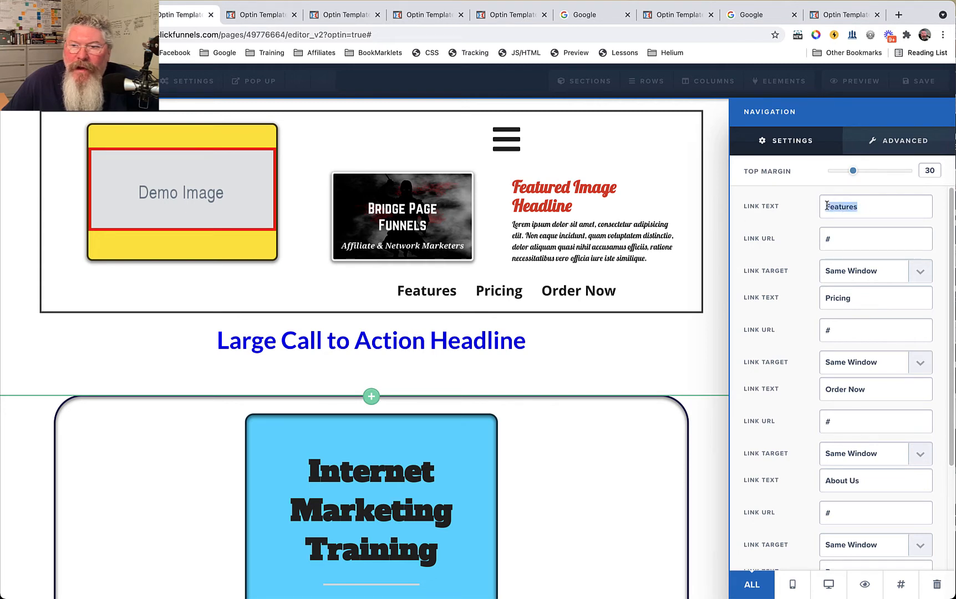
text(Demo)
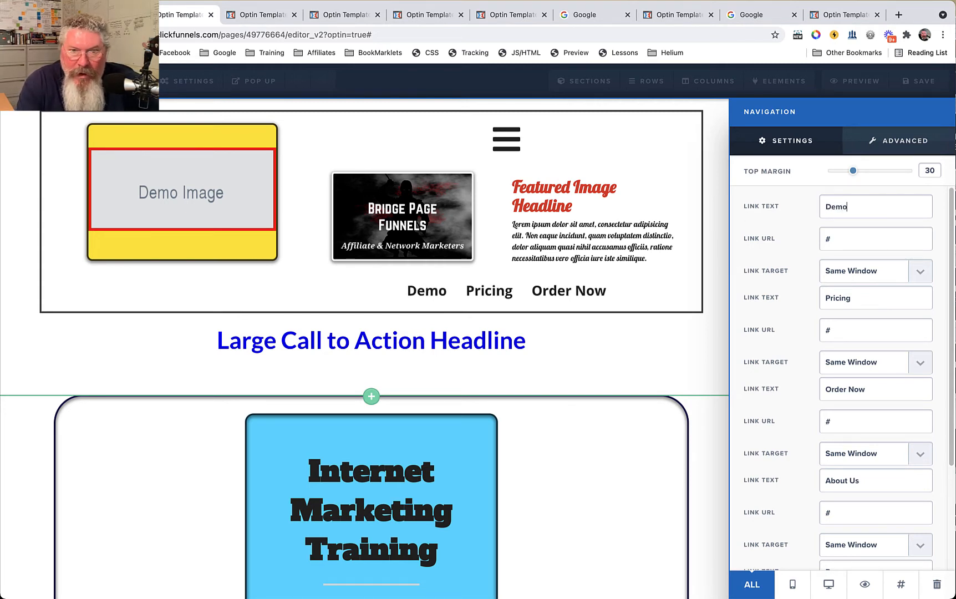
click(846, 237)
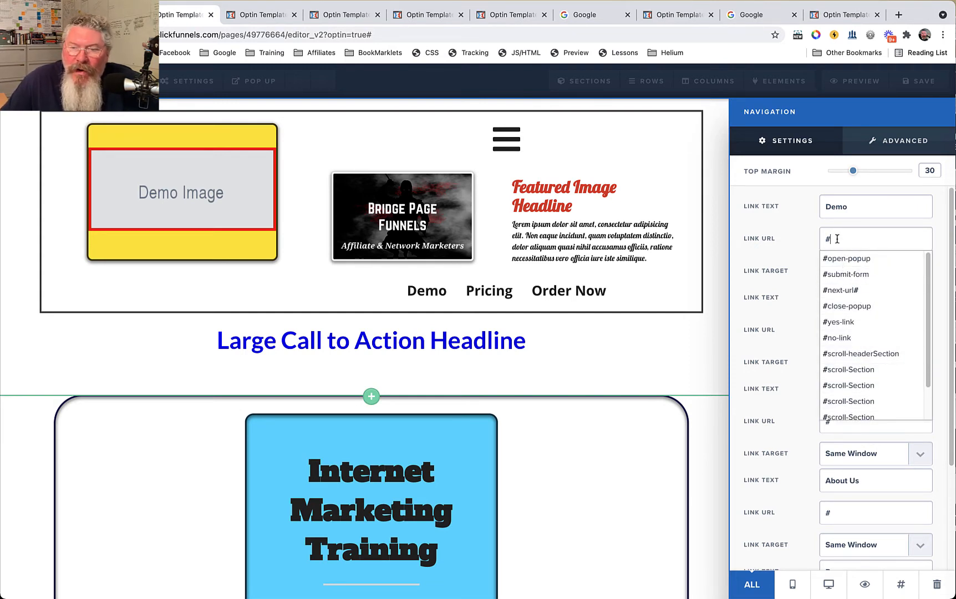
key(BackSpace)
text(https://)
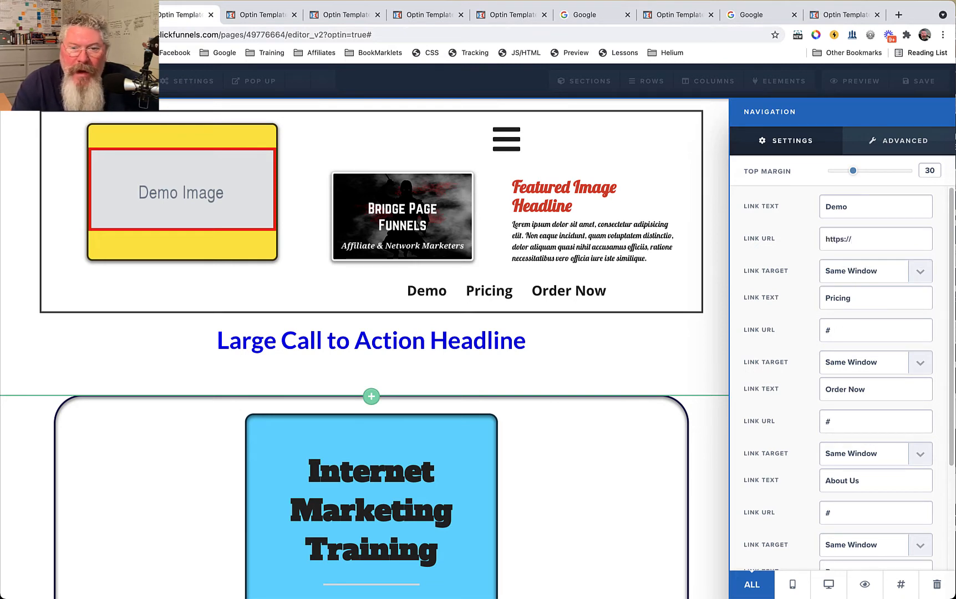
click(853, 276)
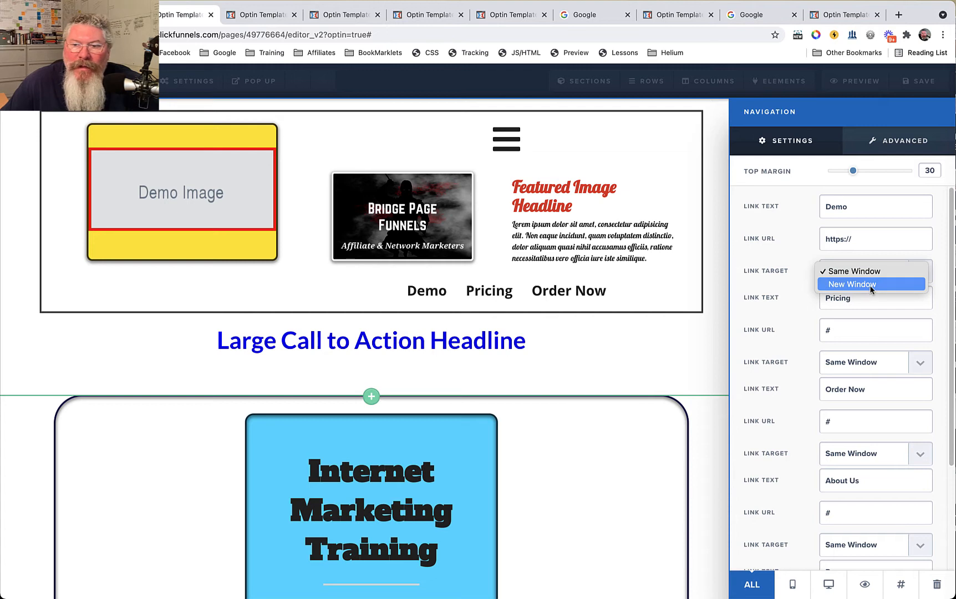
click(788, 287)
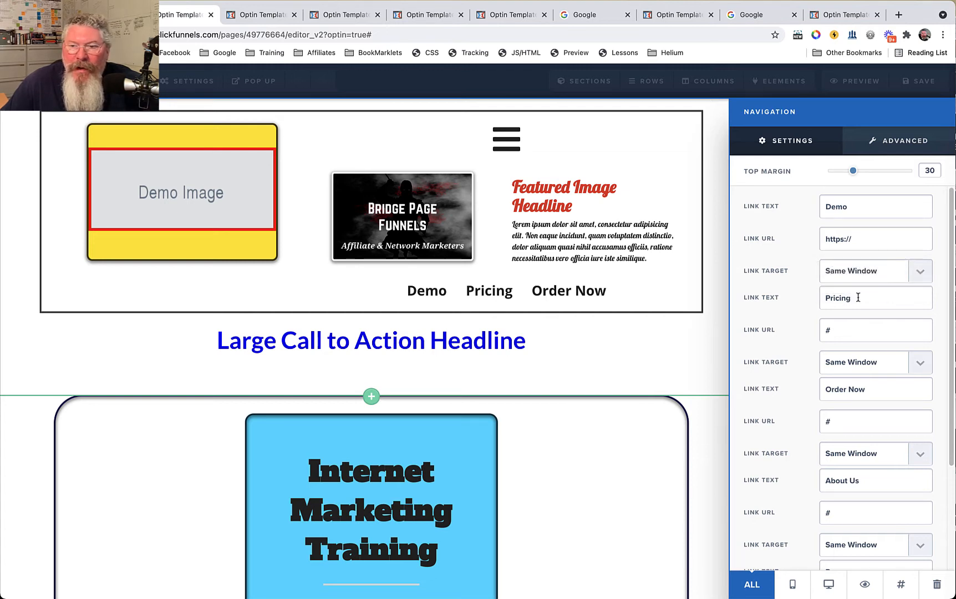
Rename the Pricing navigation link as Test and look through the remaining link settings.
drag(857, 297, 830, 299)
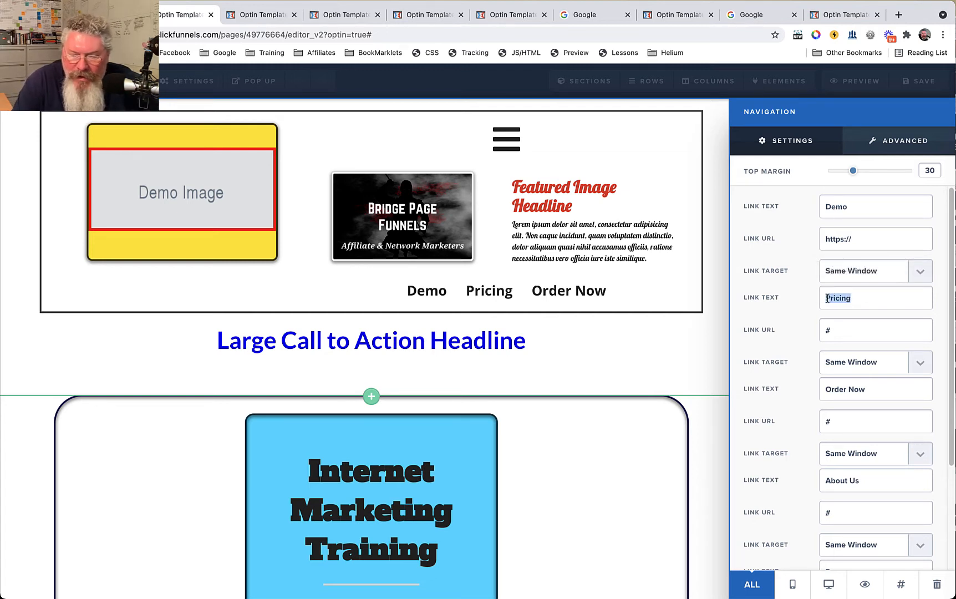
text(Test)
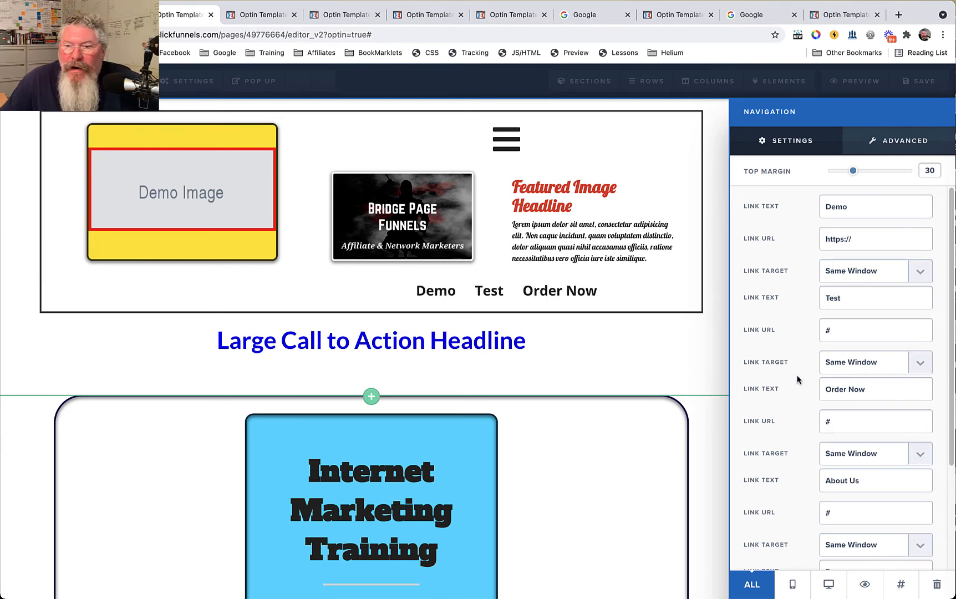
scroll(797, 380, down, 3)
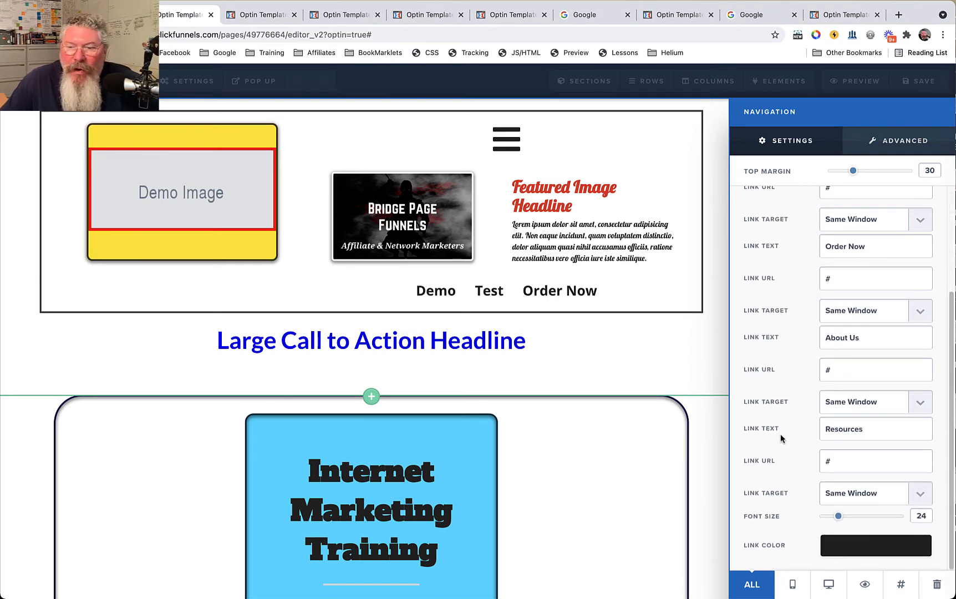
scroll(781, 434, up, 3)
scroll(785, 238, down, 3)
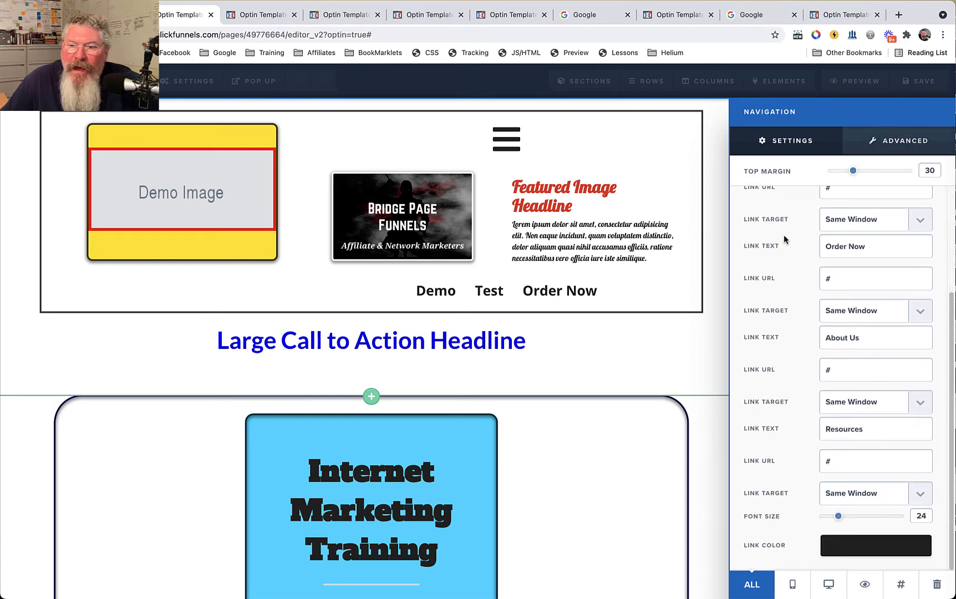
Try the navigation with 5 links, Normal text weight and Right alignment.
click(906, 146)
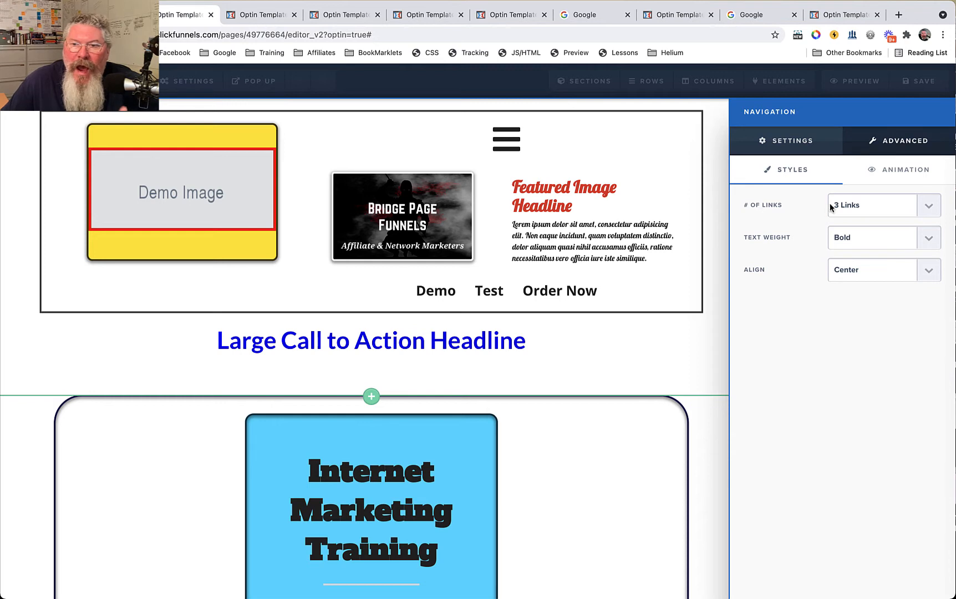
click(871, 207)
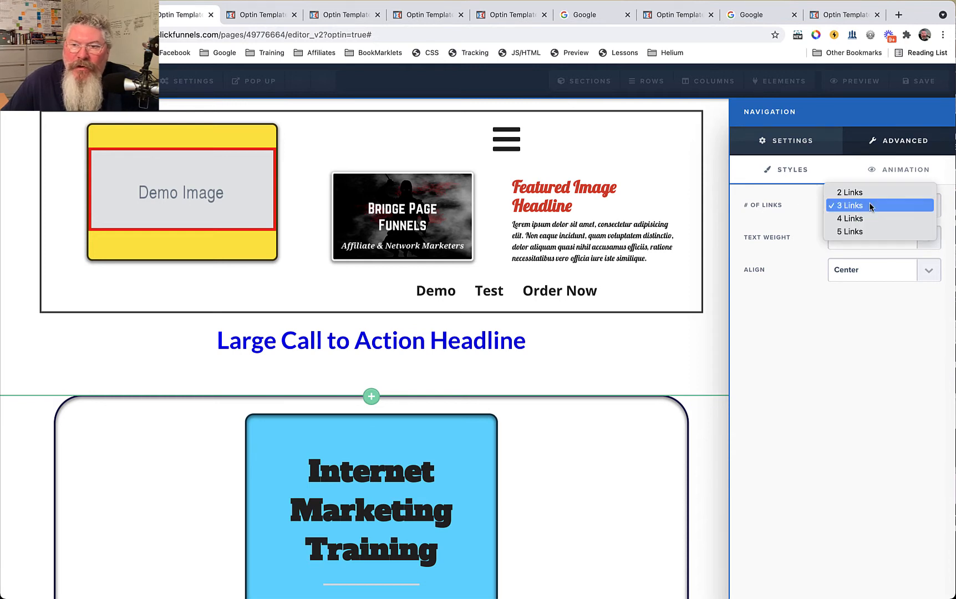
click(874, 234)
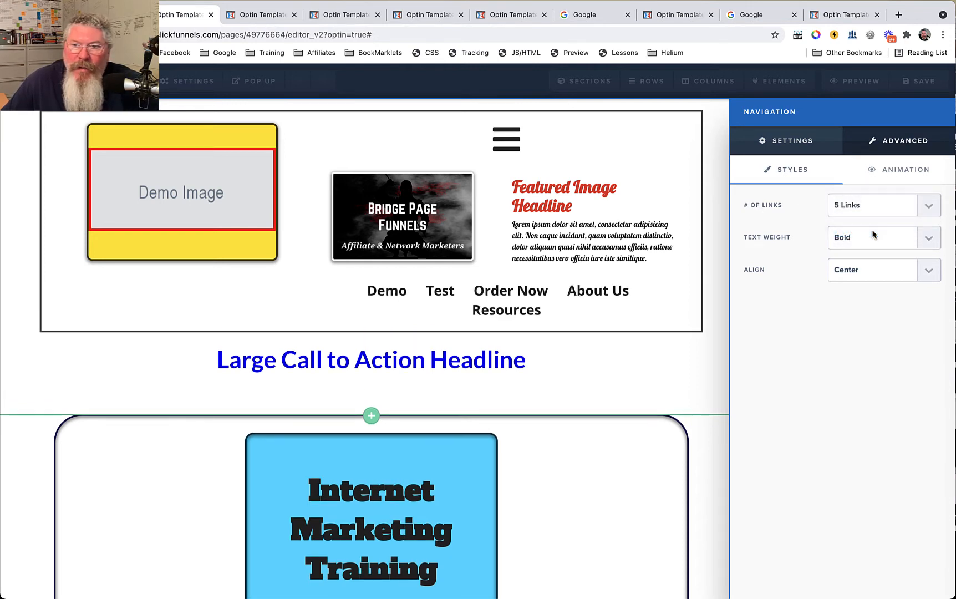
click(872, 236)
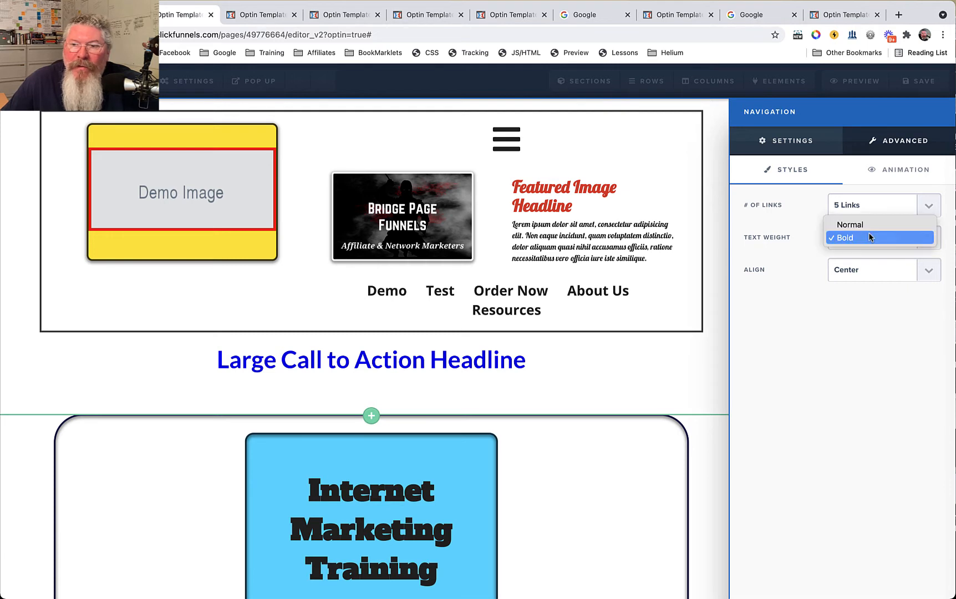
click(868, 224)
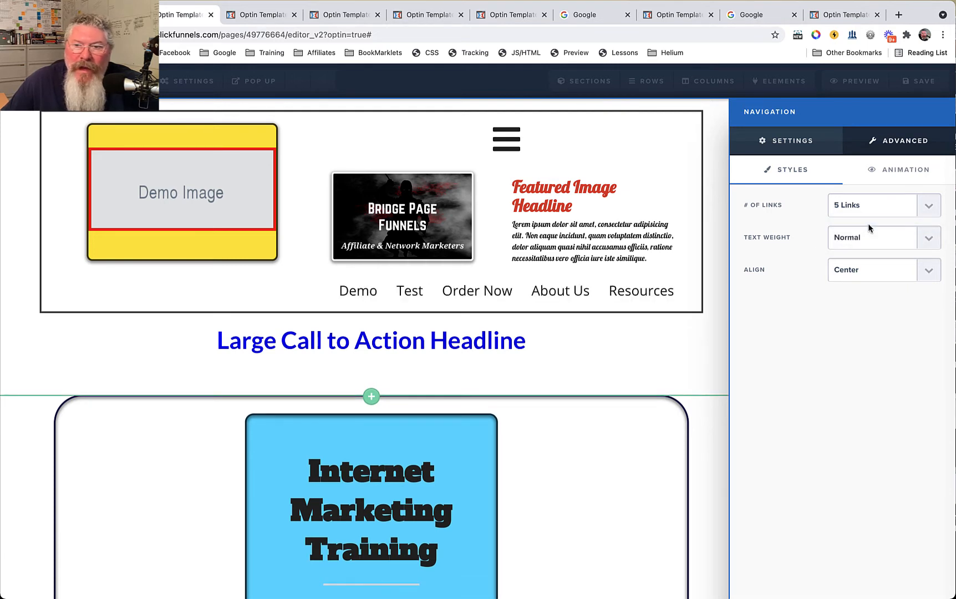
click(863, 270)
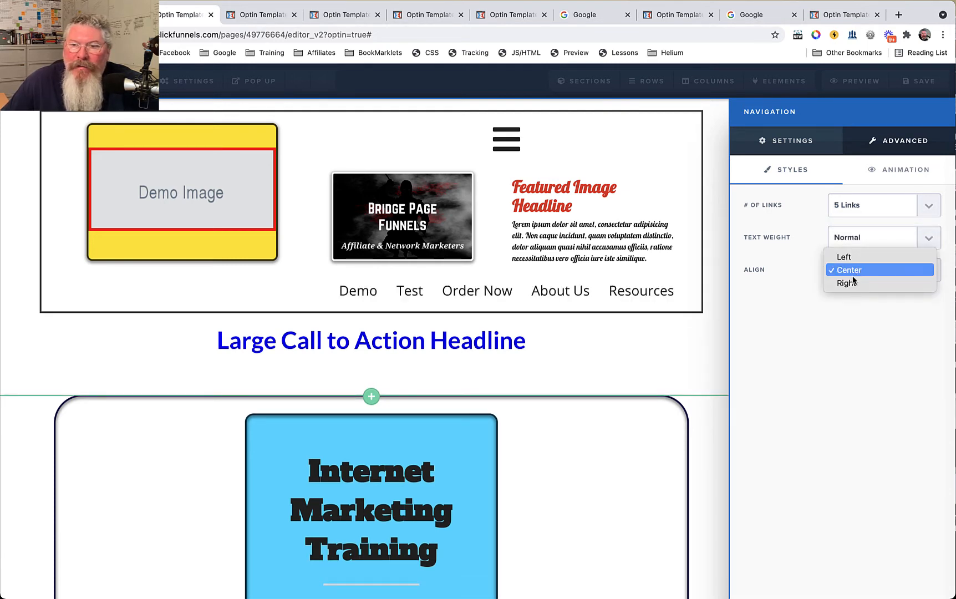
click(850, 283)
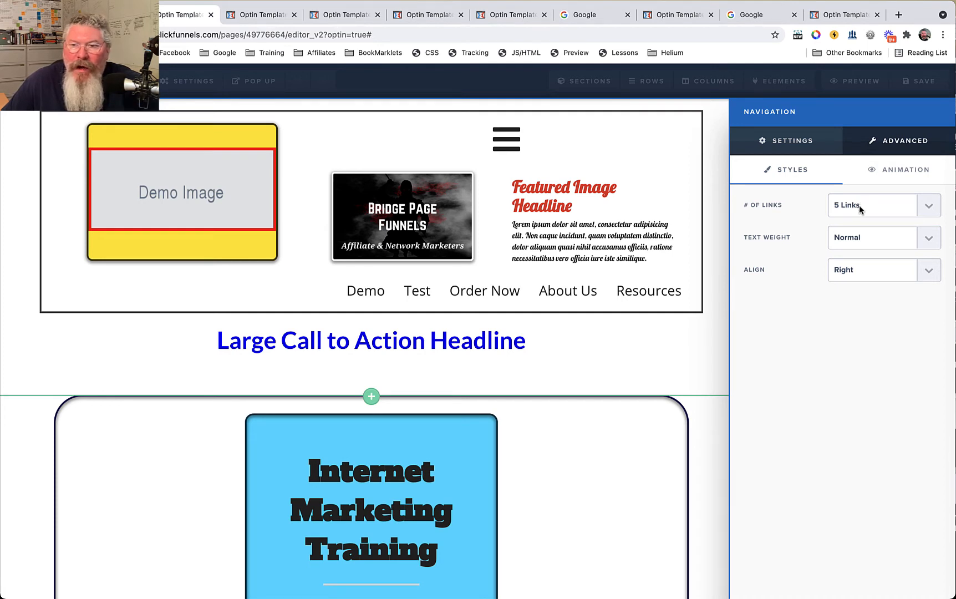
Set the navigation's text weight to Bold, try Center alignment and set the alignment to Left.
click(860, 240)
click(858, 251)
click(859, 270)
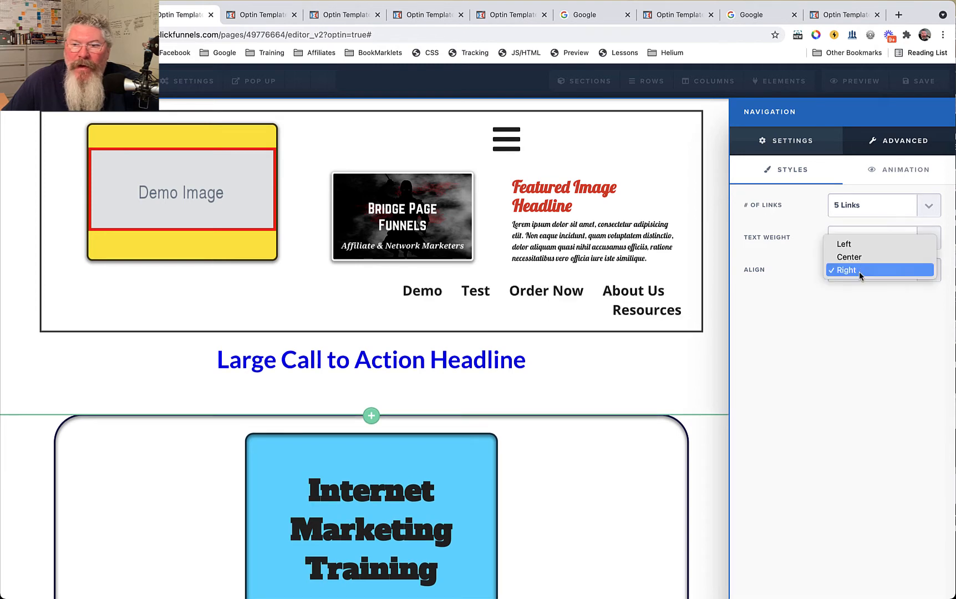
click(856, 258)
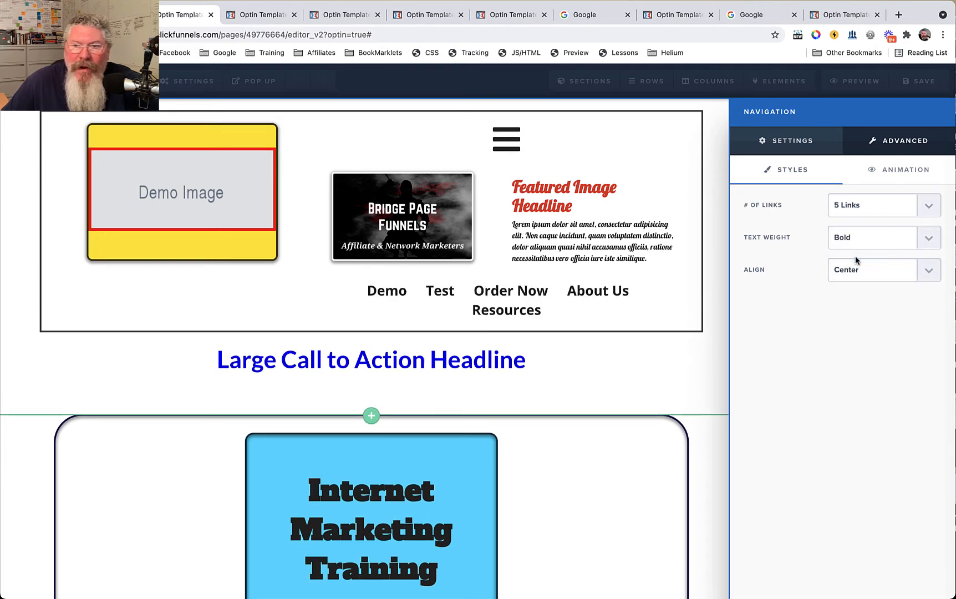
click(858, 266)
click(856, 258)
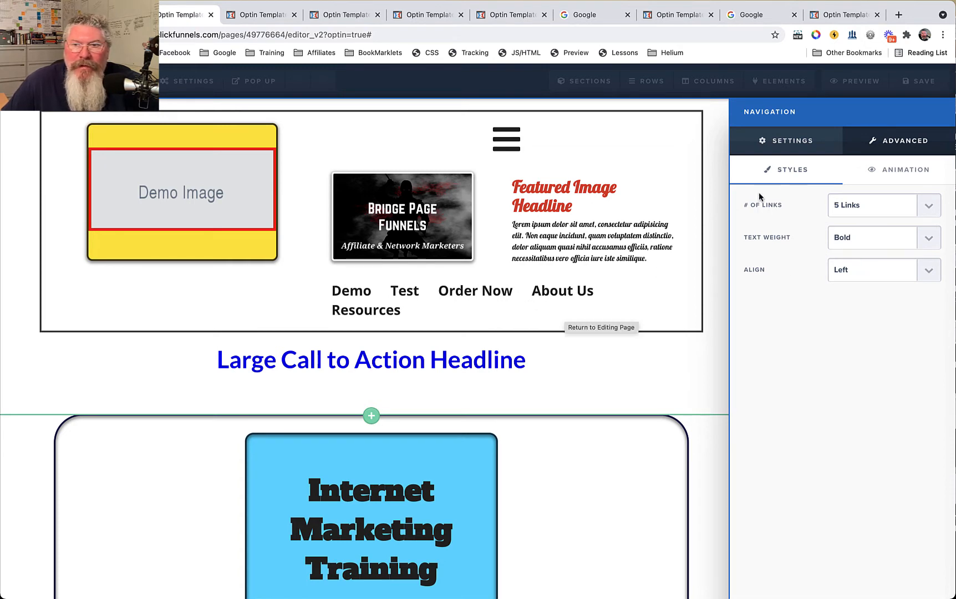
Set the navigation's number of links to 3 and close its settings.
click(849, 206)
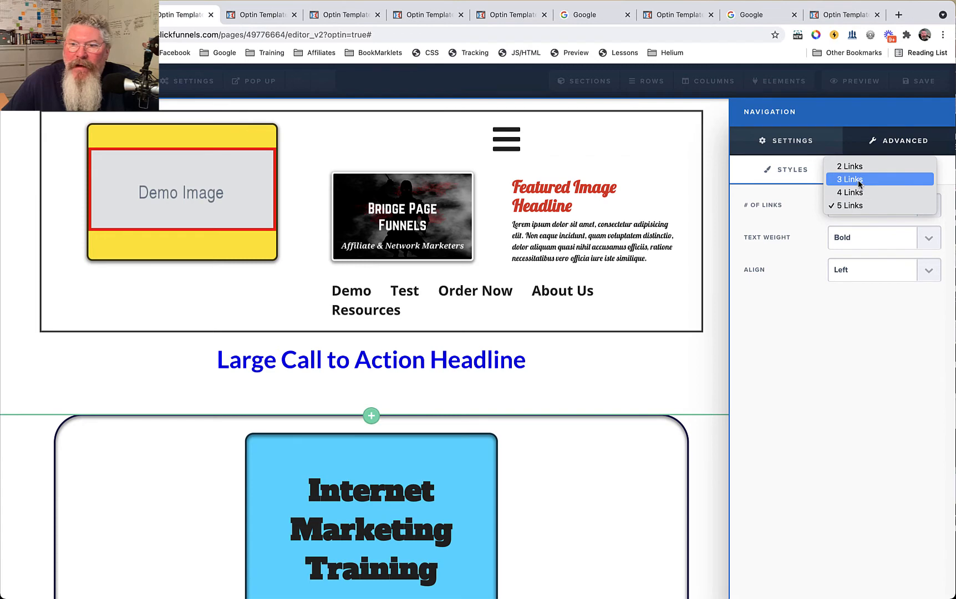
click(858, 180)
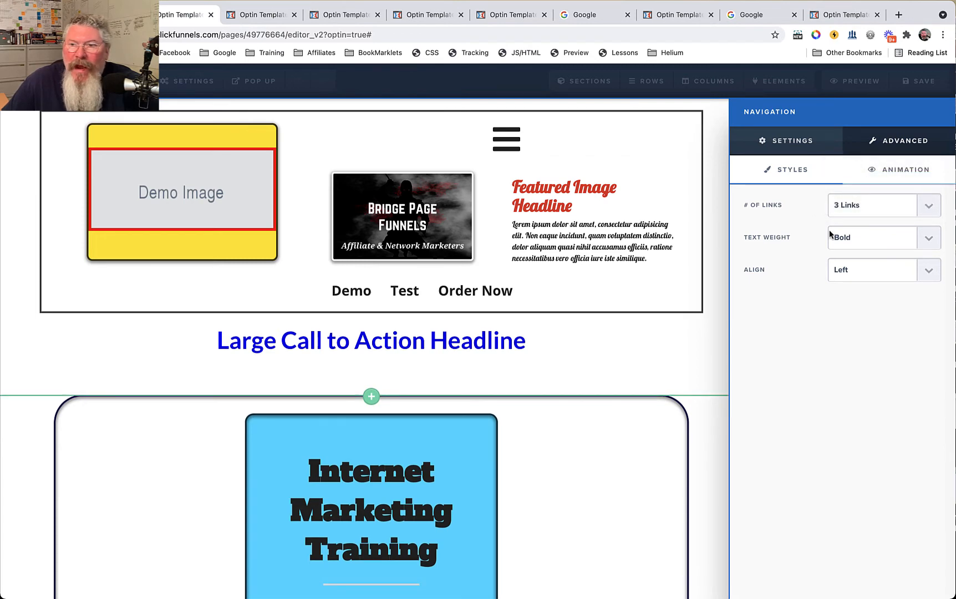
click(587, 299)
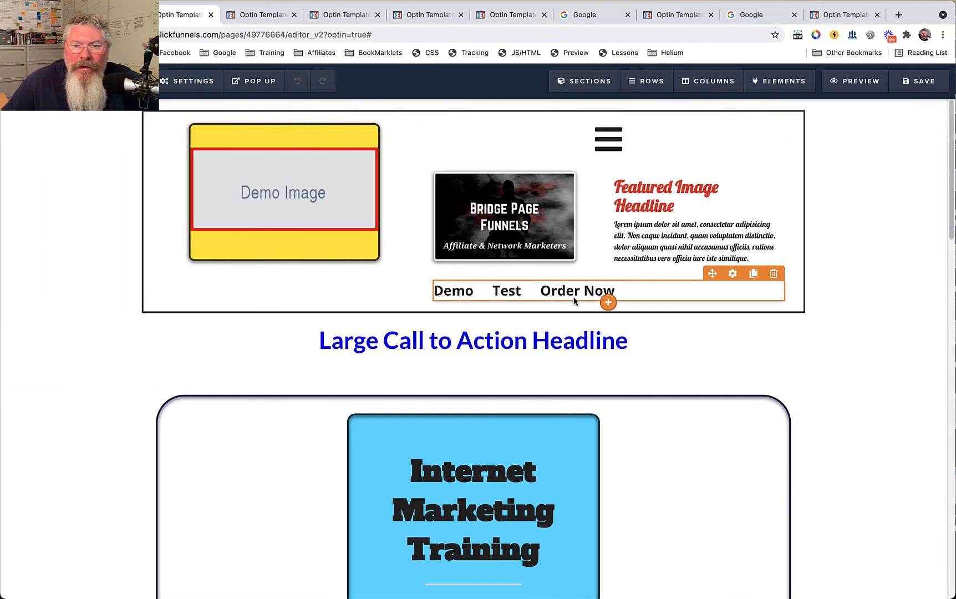
Duplicate the navigation element and move the copy below the Demo Image in the yellow column.
click(754, 275)
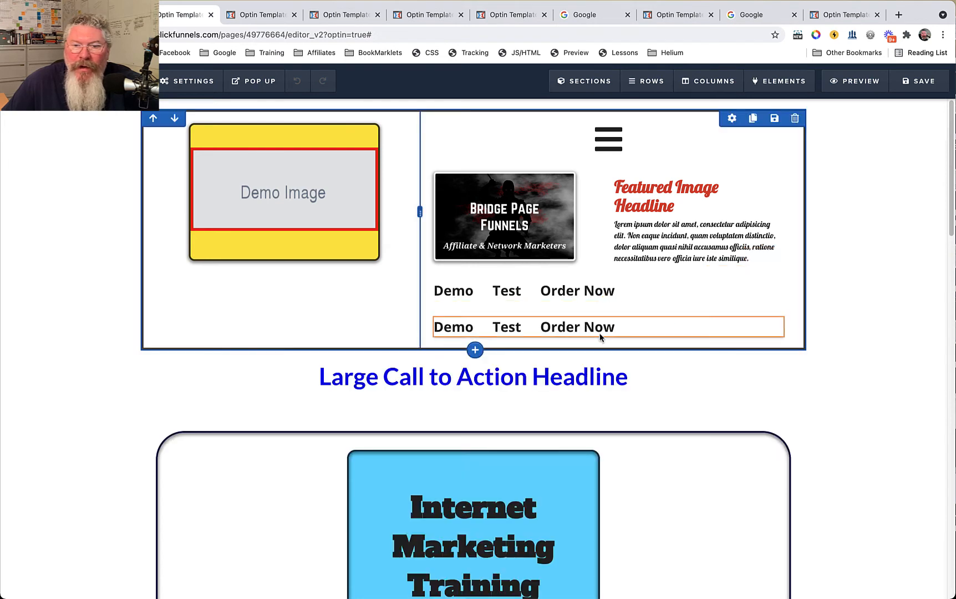
mouse_move(591, 328)
mouse_down()
mouse_move(337, 280)
mouse_move(315, 125)
mouse_move(293, 291)
mouse_up()
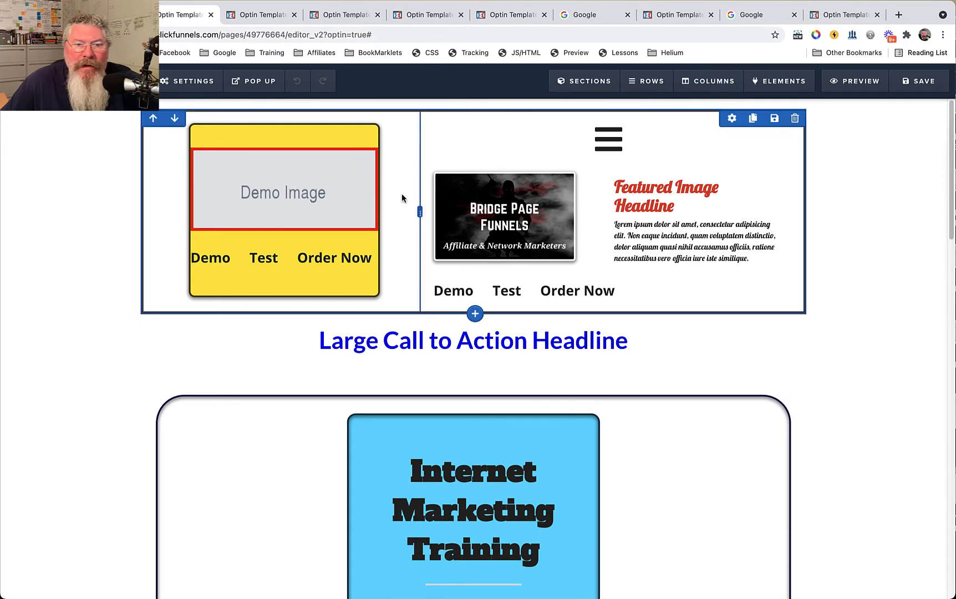
Add a new two-column row below the row holding the image feature and navigation.
click(476, 314)
click(827, 132)
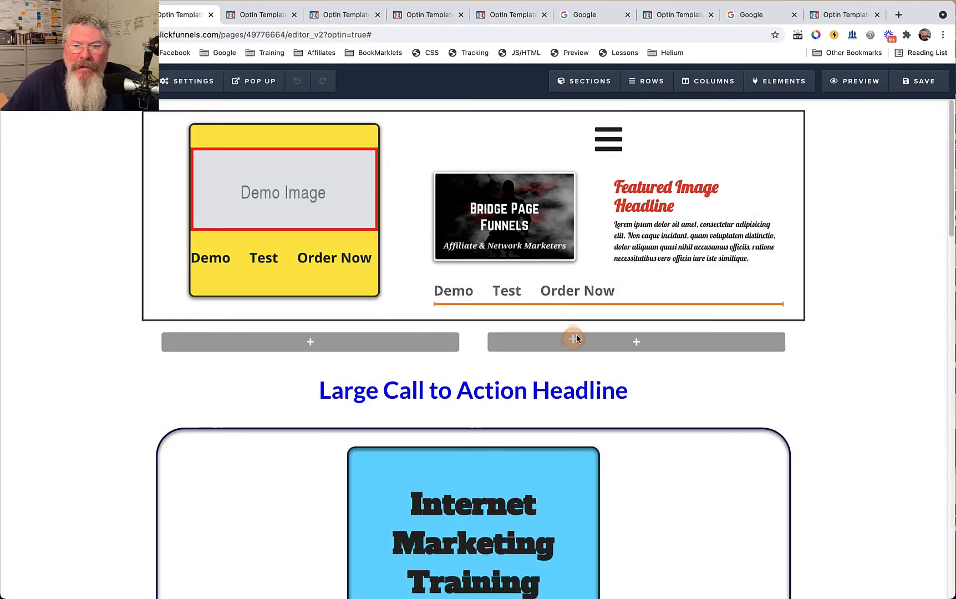
Move both navigation elements into the new row's two columns and set the first column's navigation alignment to Right.
drag(575, 338, 356, 347)
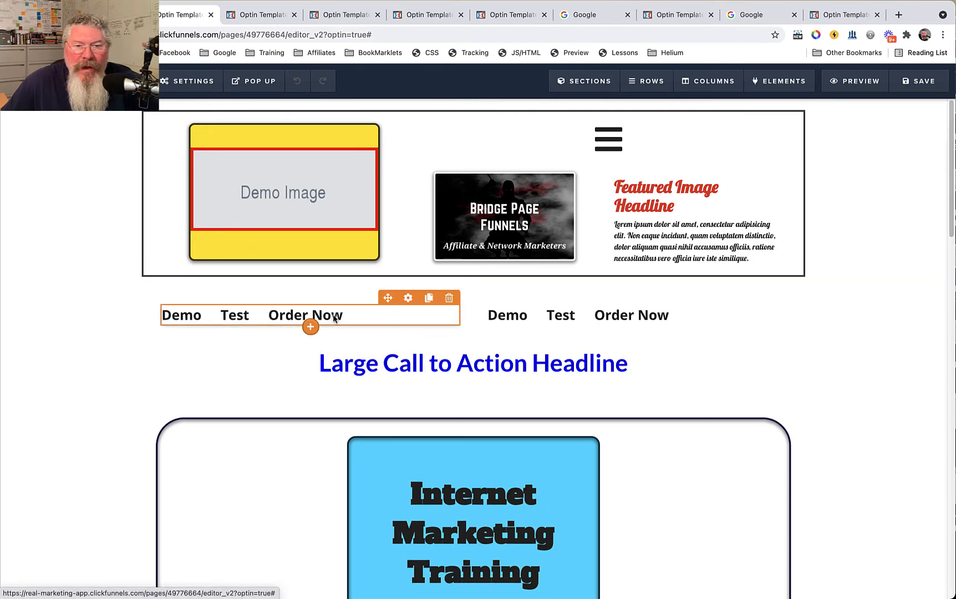
click(408, 298)
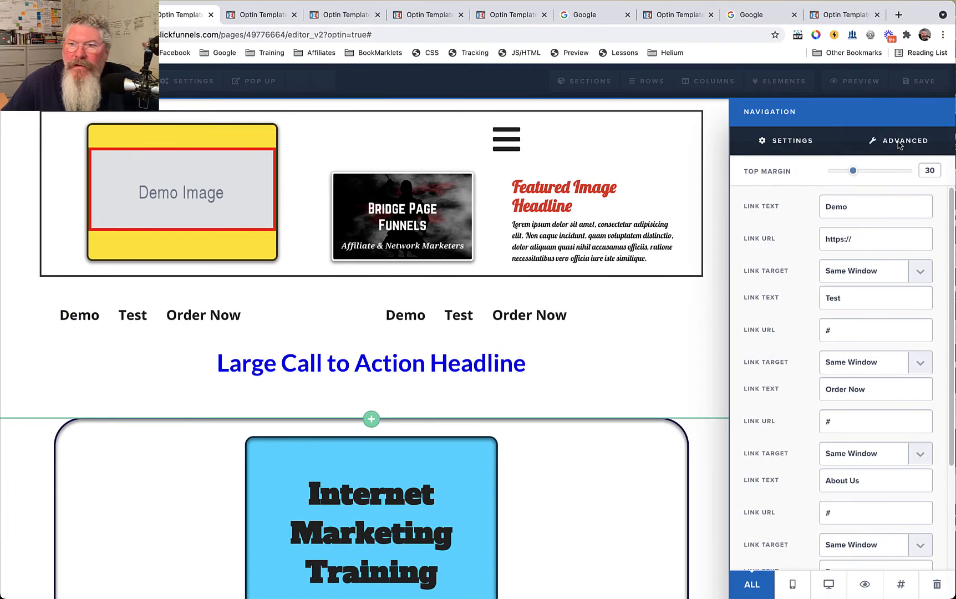
click(900, 143)
click(859, 271)
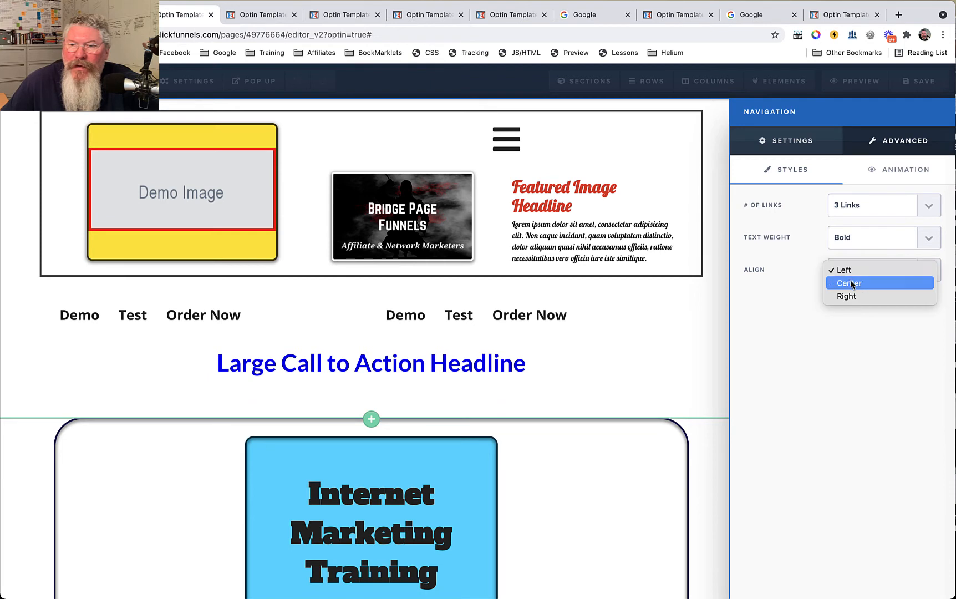
click(851, 295)
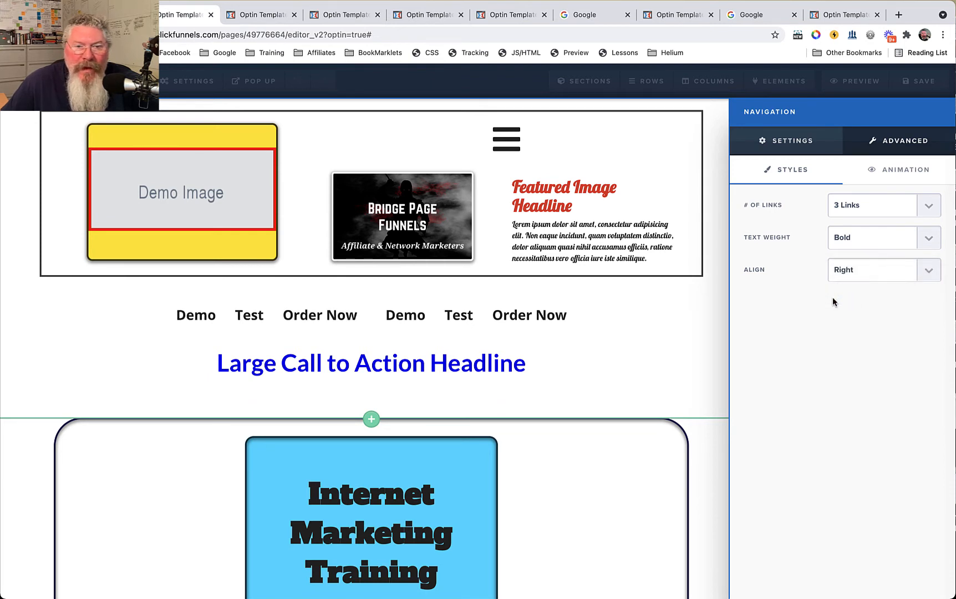
click(589, 333)
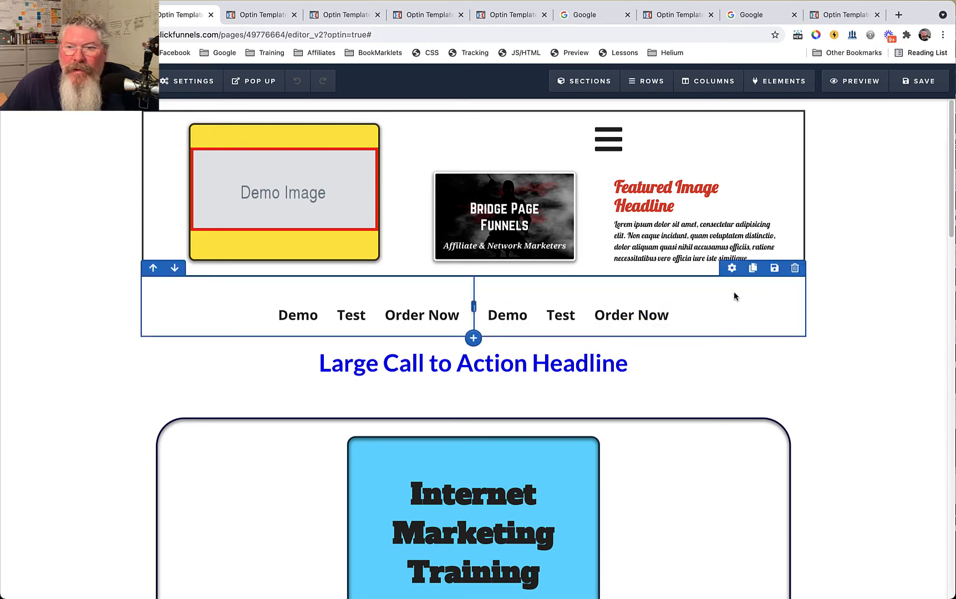
Move the navigation row above the image row and change the first navigation's second link text to "|".
click(153, 268)
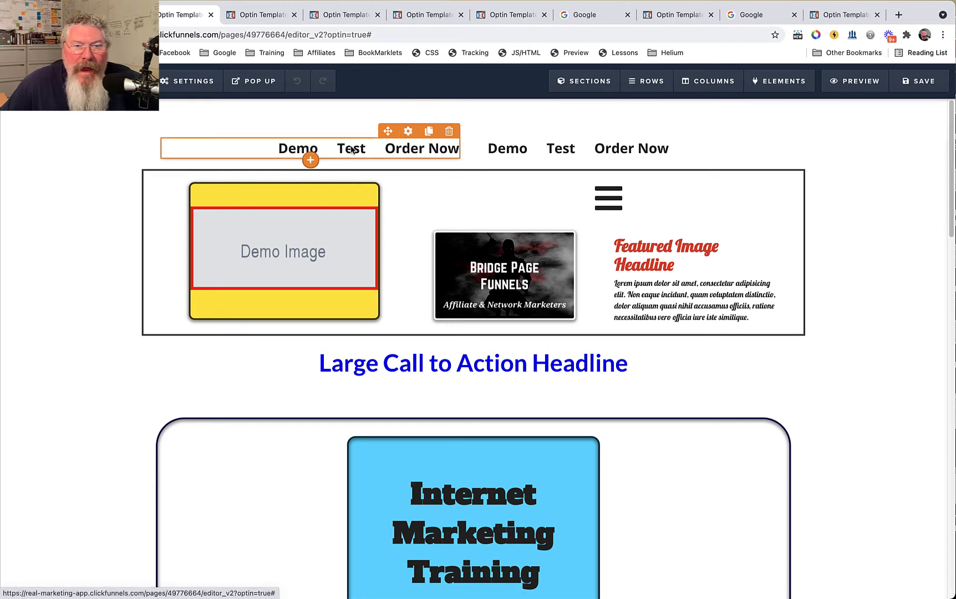
click(408, 132)
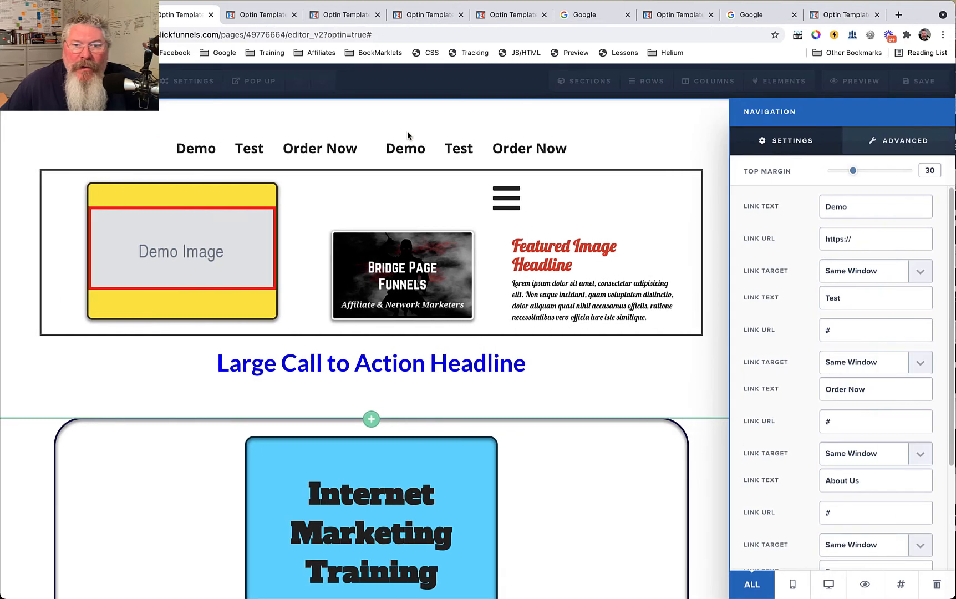
double_click(832, 300)
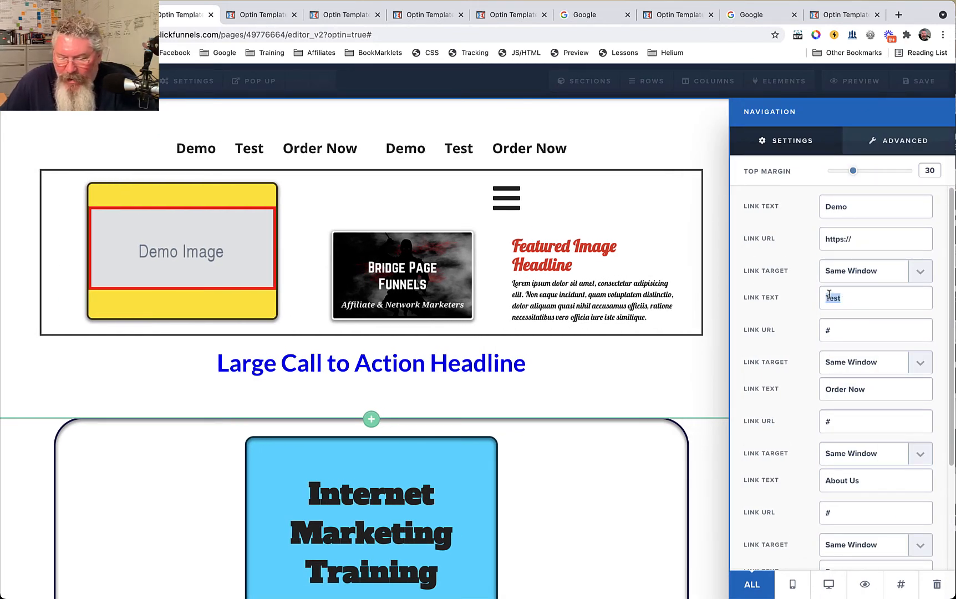
text(|)
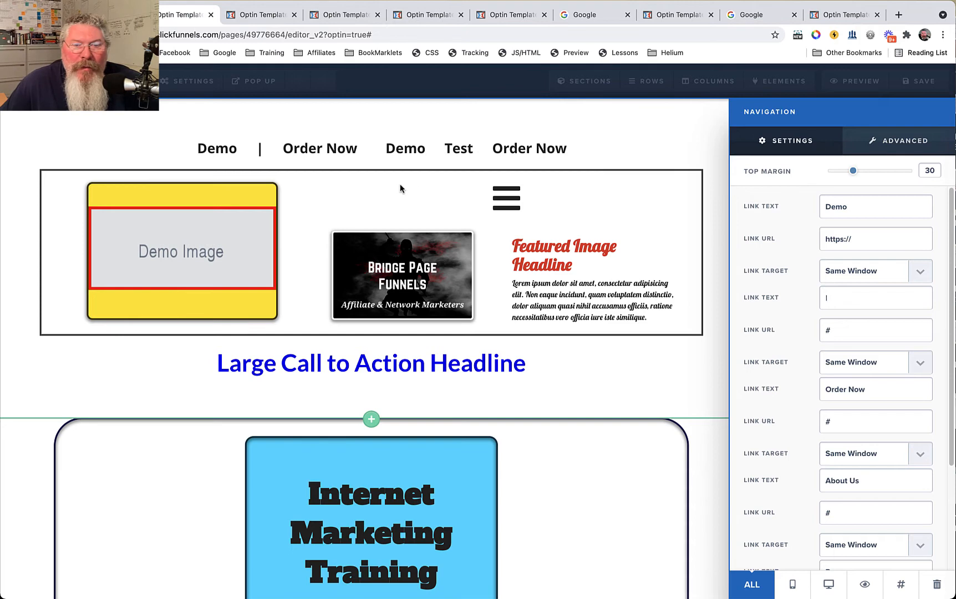
click(413, 151)
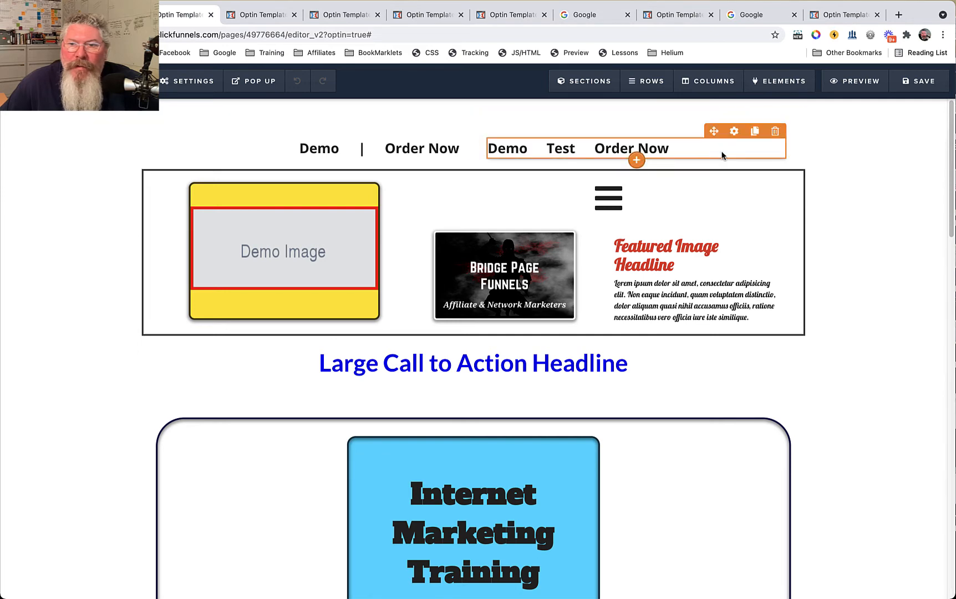
Replace the "Demo" and "Order Now" link texts of the second column's navigation with "|".
click(734, 132)
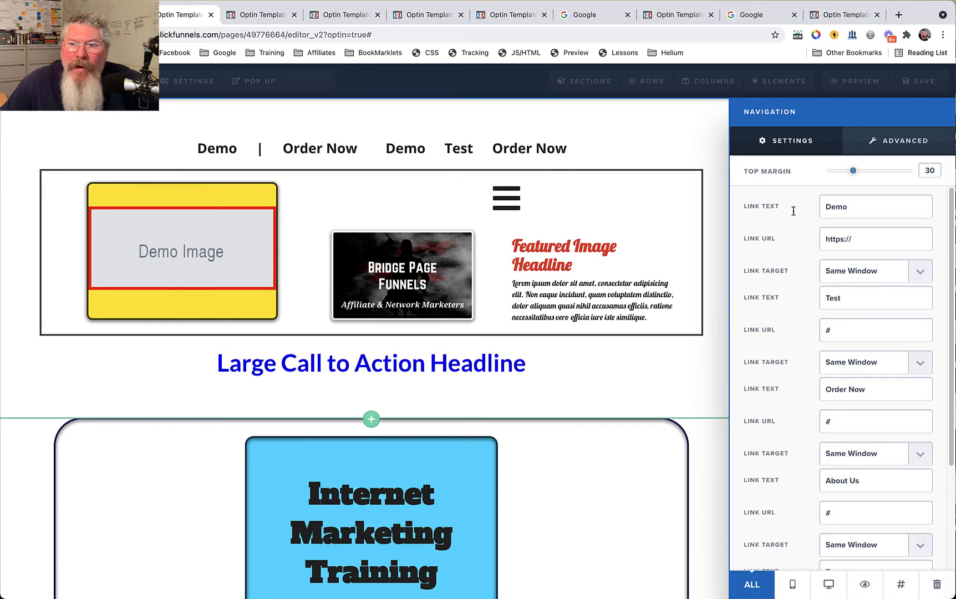
drag(847, 211, 816, 211)
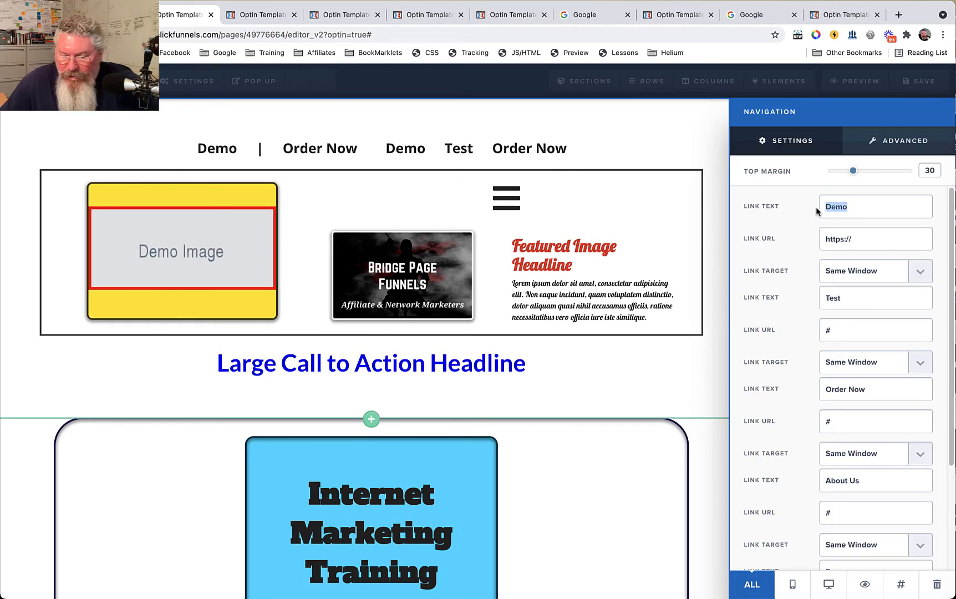
text(|)
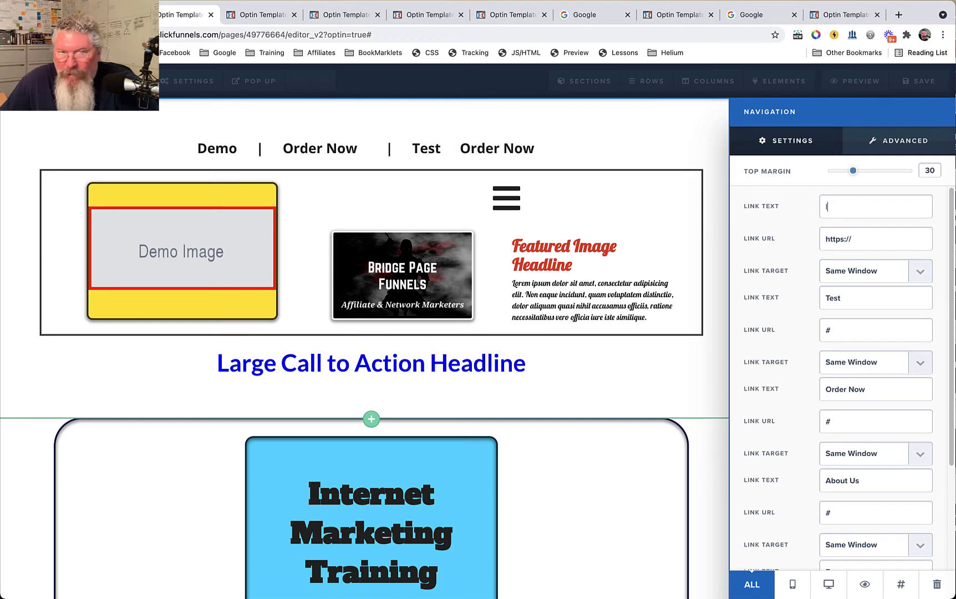
click(514, 153)
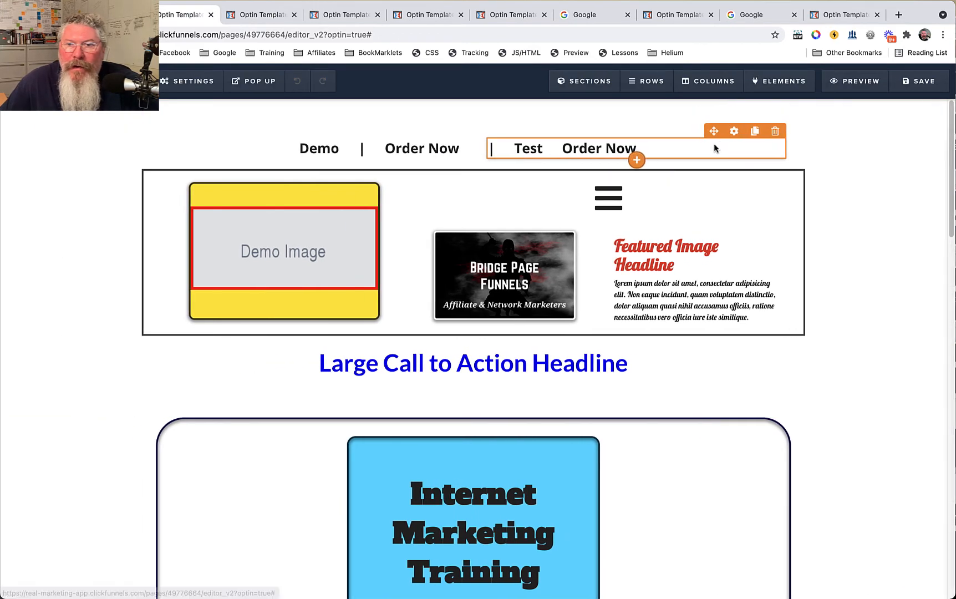
click(736, 131)
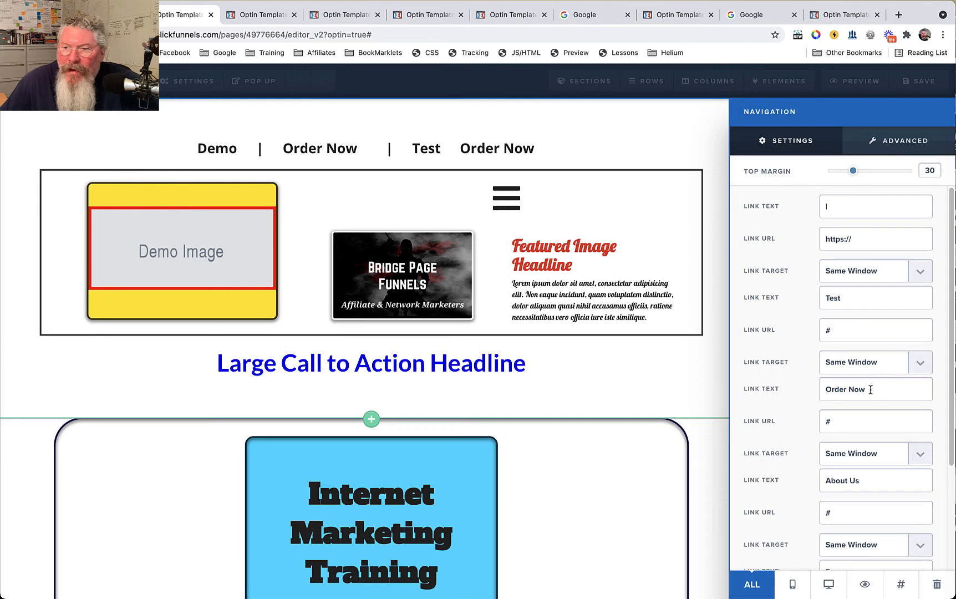
drag(871, 390, 823, 392)
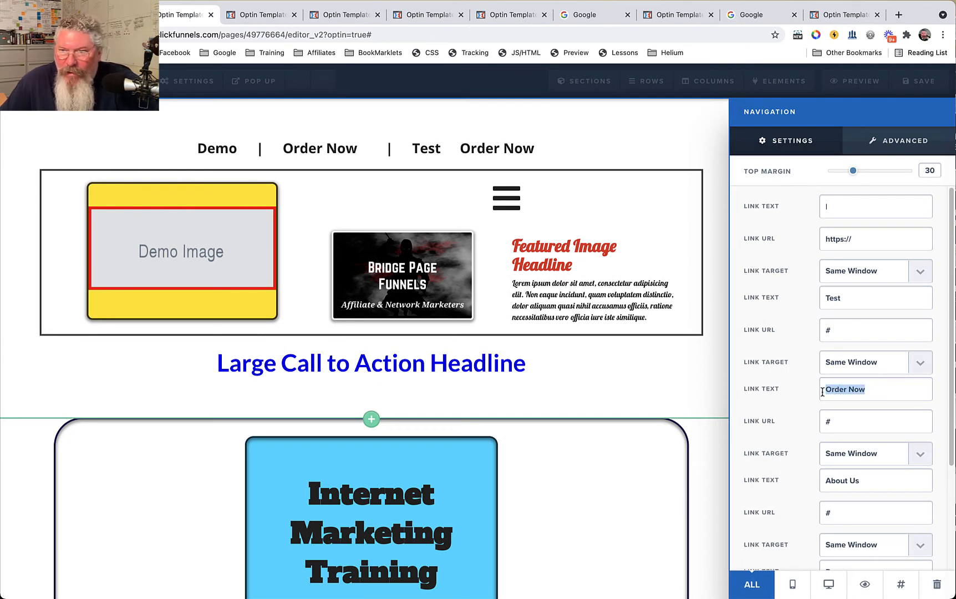
key(BackSpace)
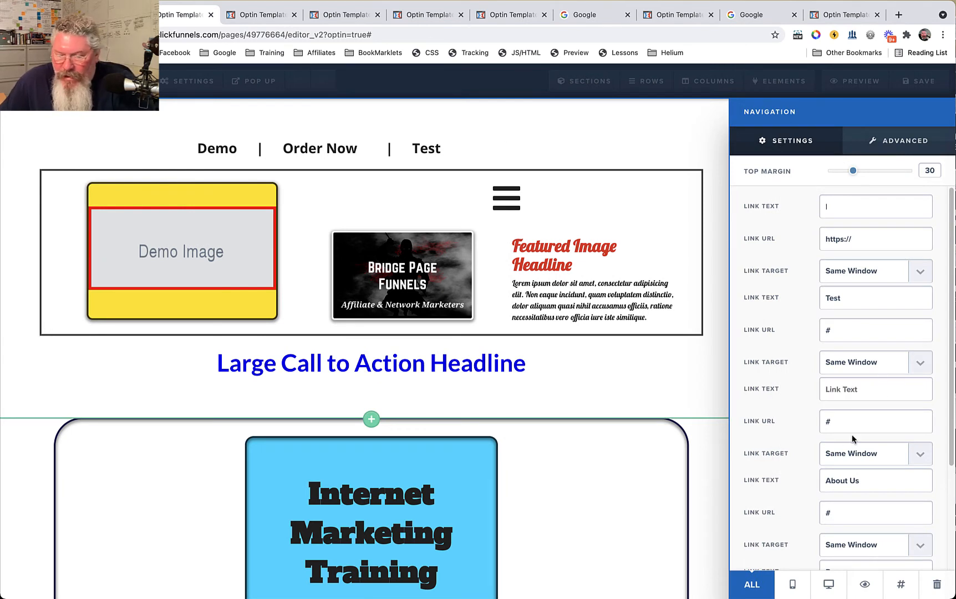
text(|)
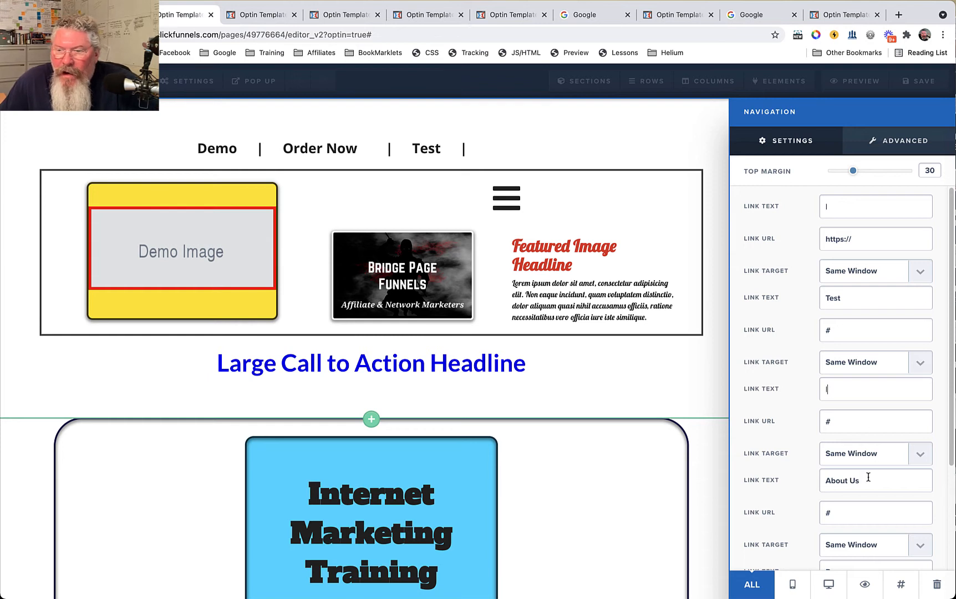
Set the second navigation's number of links to 4 and move the navigation row back below the image row.
click(905, 141)
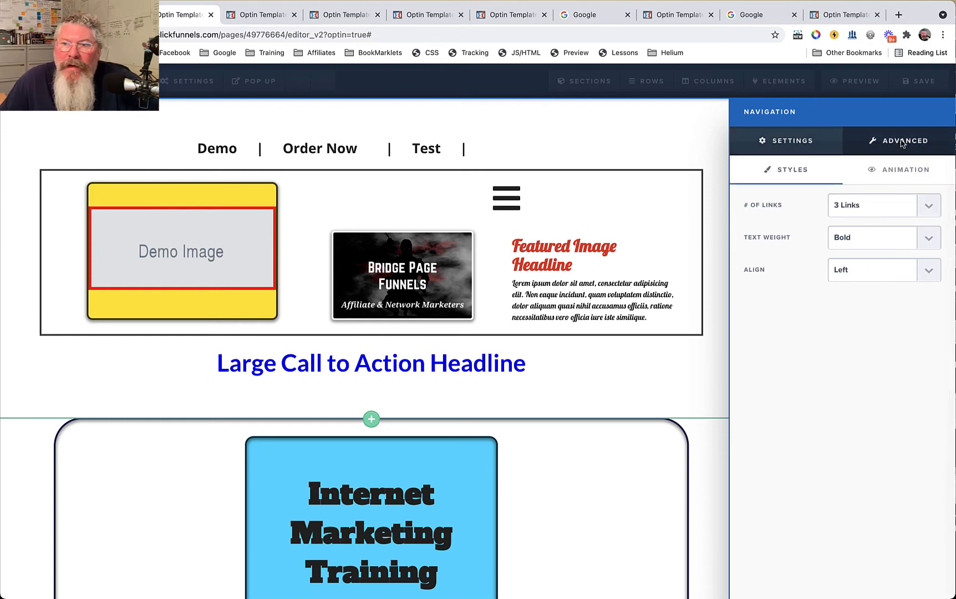
click(877, 206)
click(866, 216)
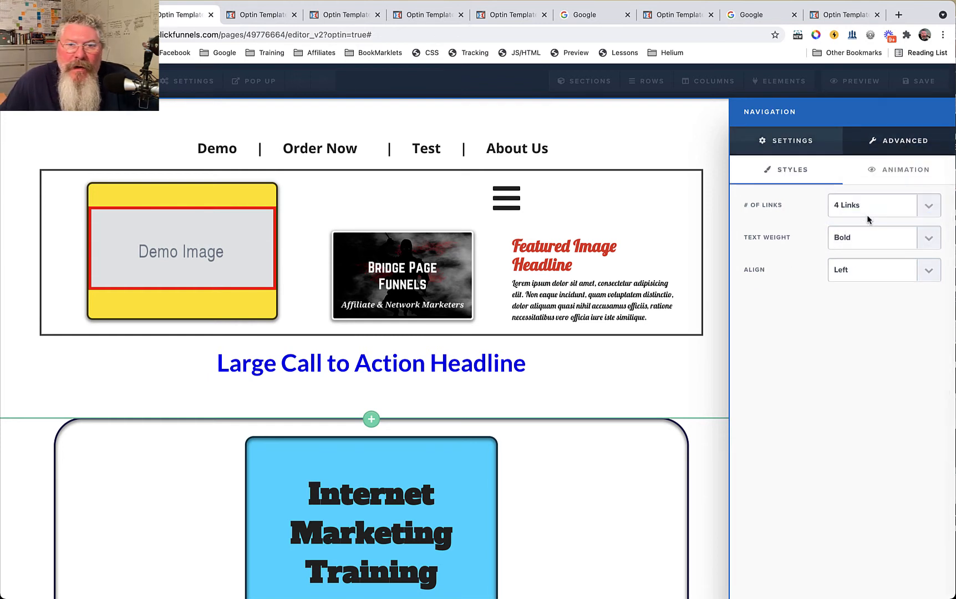
click(676, 138)
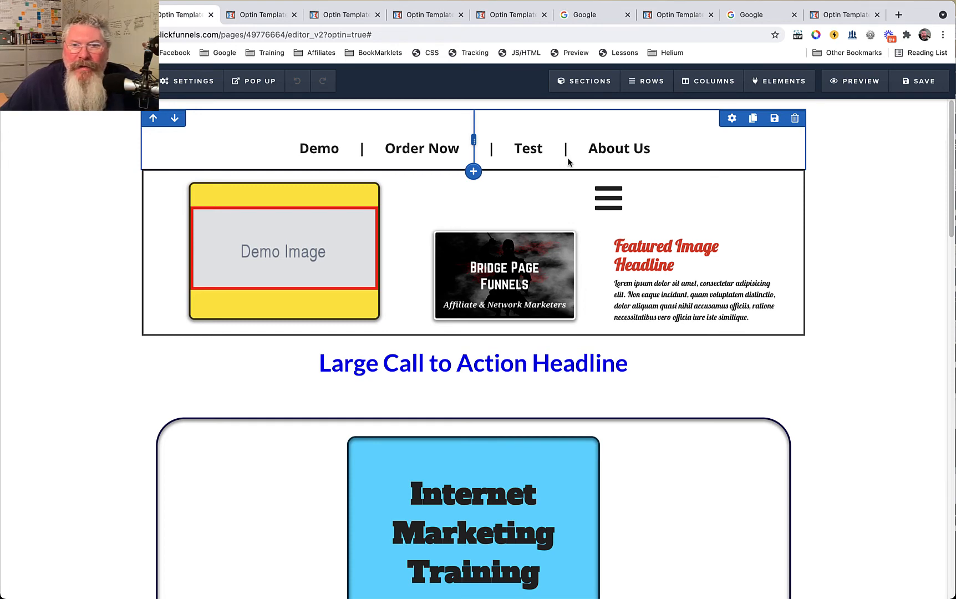
click(175, 120)
scroll(688, 237, up, 3)
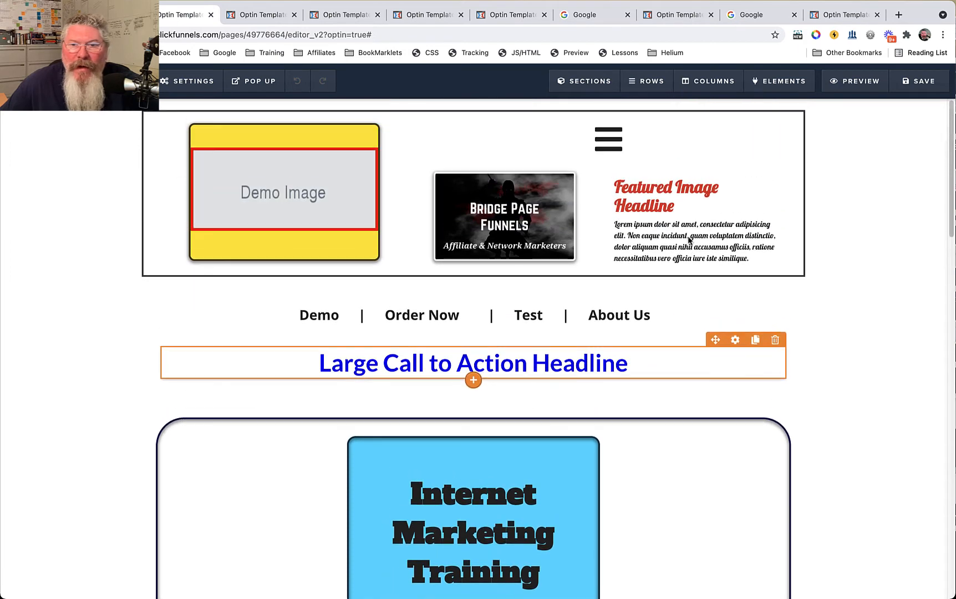
Add an FAQ block below the image feature and place the cursor in its question and answer text.
click(608, 264)
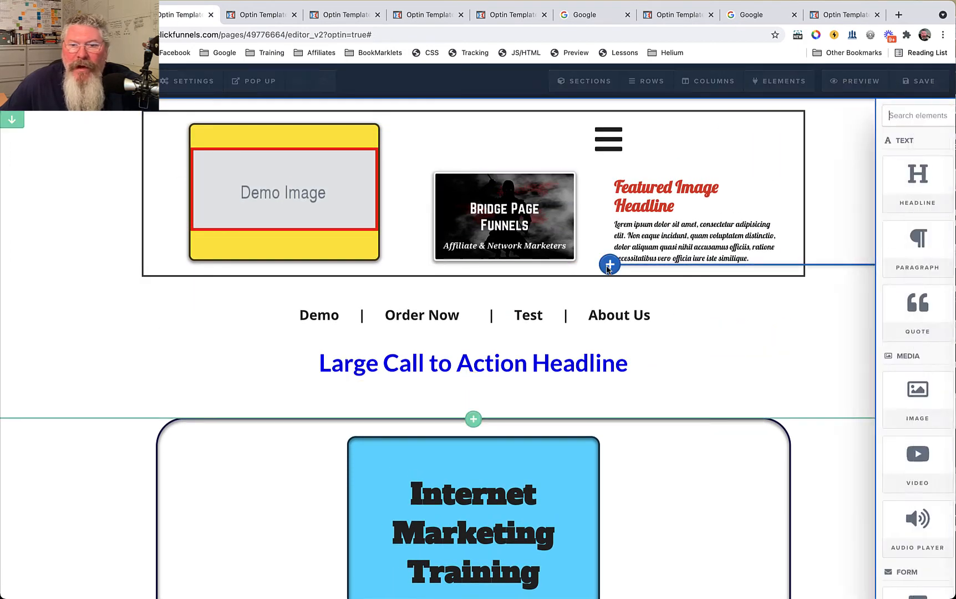
scroll(746, 277, down, 15)
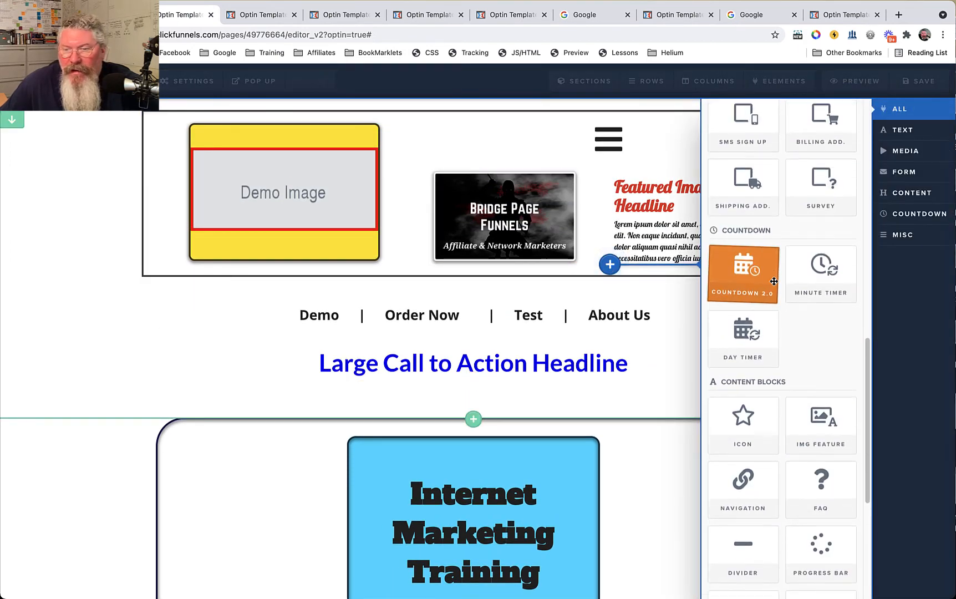
click(820, 286)
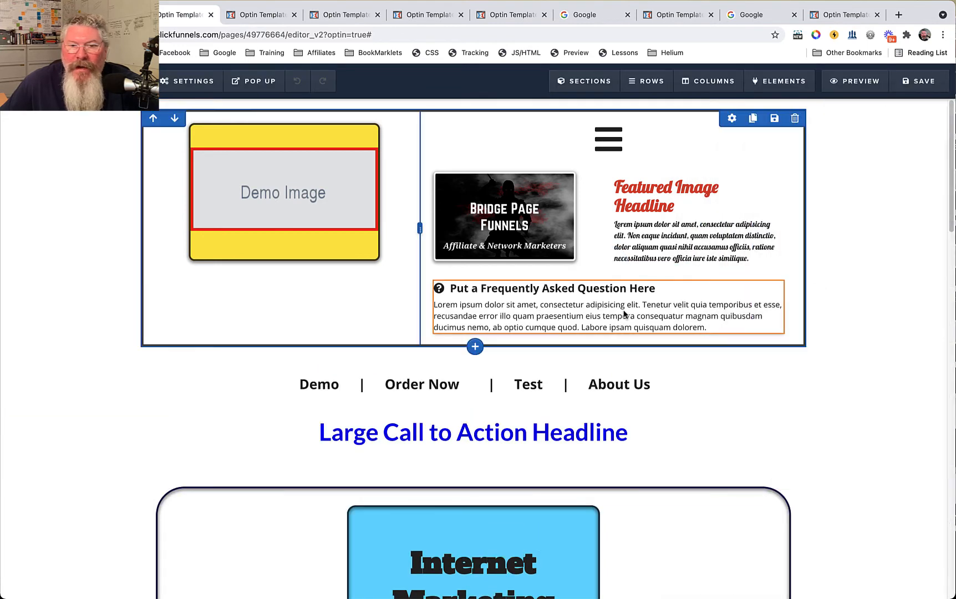
click(602, 289)
click(602, 308)
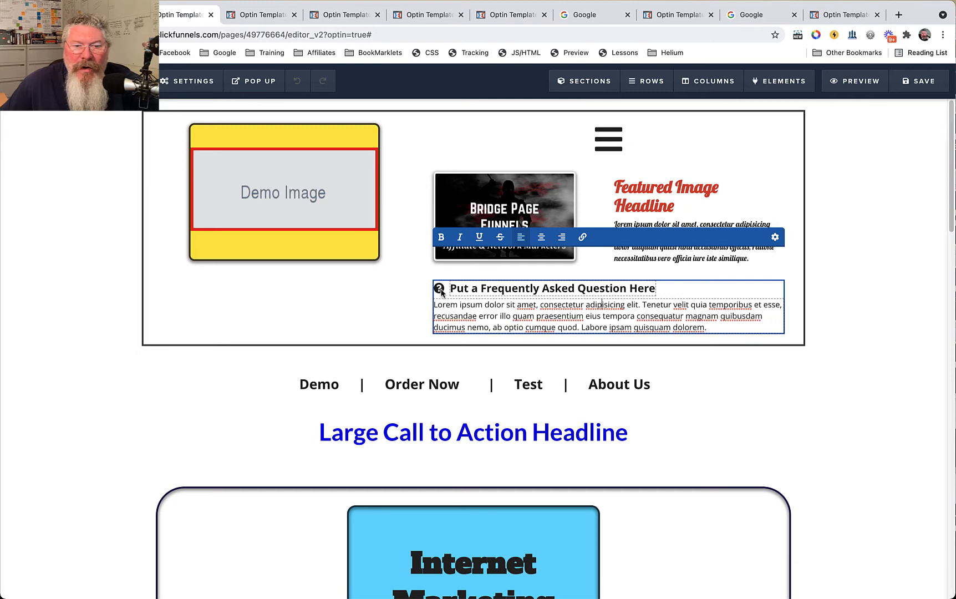
Set the FAQ block's question size to 26, text size to 24 and question color to yellow.
click(775, 237)
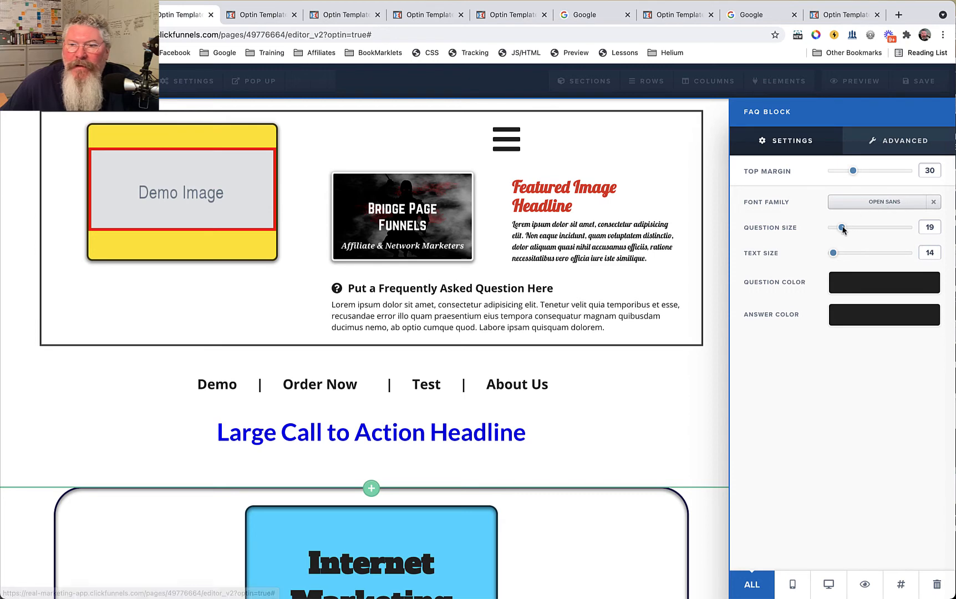
drag(842, 228, 845, 256)
click(848, 285)
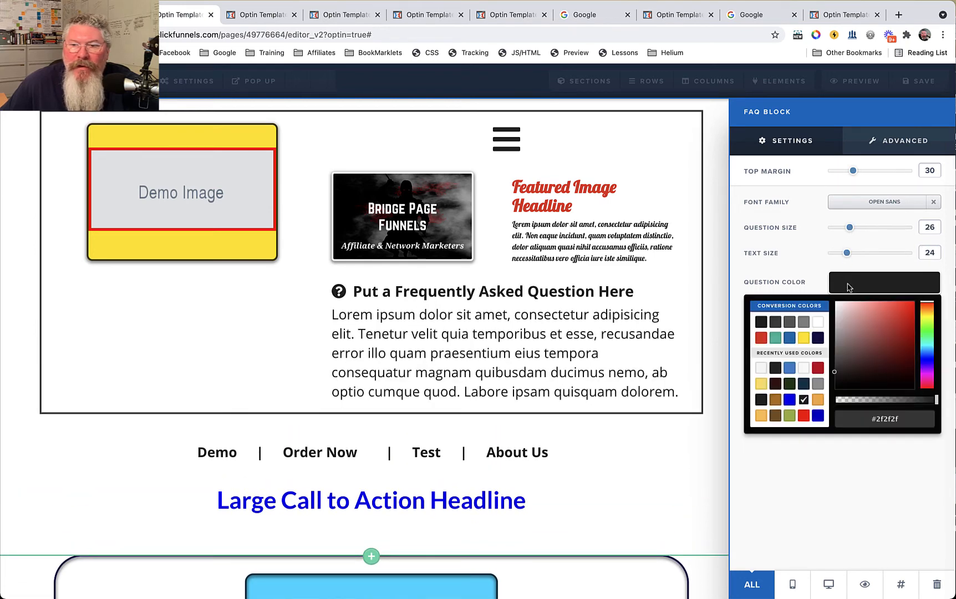
click(804, 337)
click(800, 267)
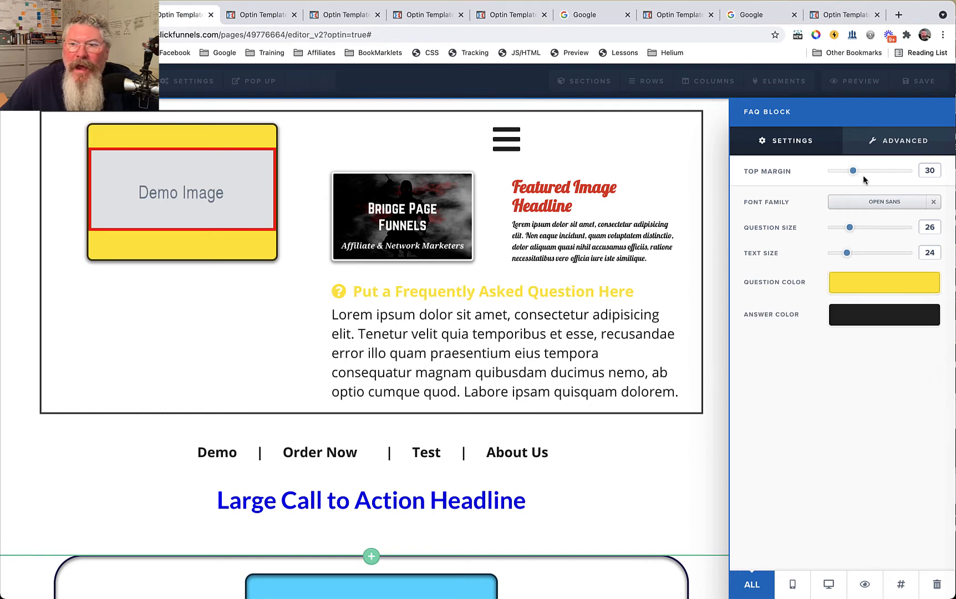
Check the FAQ block's advanced settings and set its text size to 14.
click(891, 145)
click(803, 150)
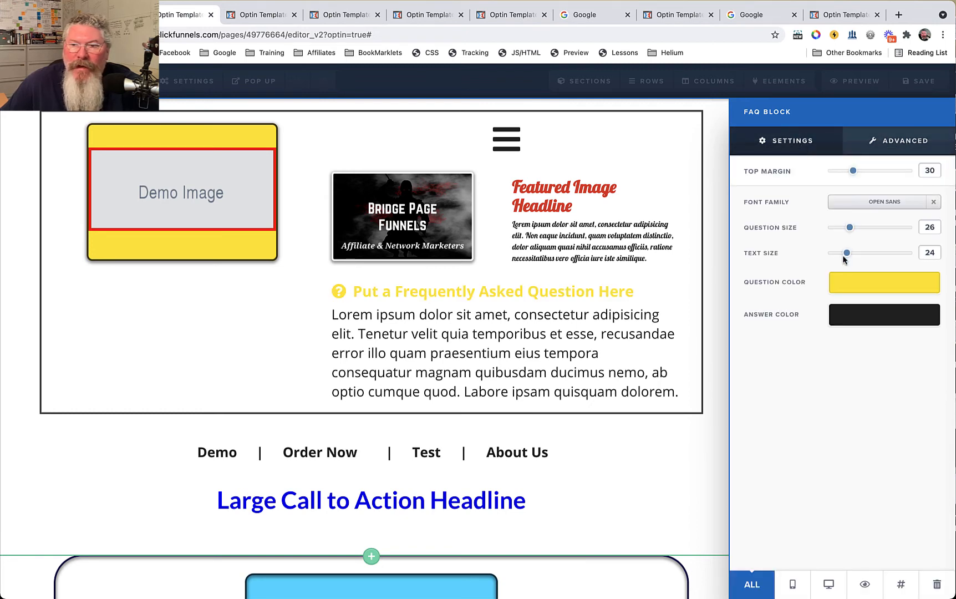
drag(847, 253, 833, 255)
click(597, 325)
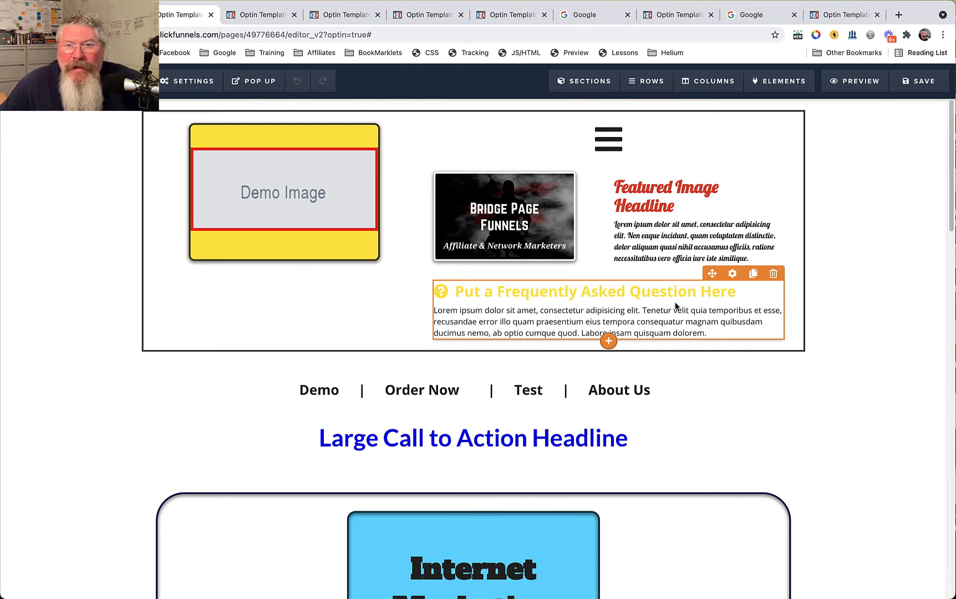
Add a divider below the FAQ block and open the divider's settings.
click(609, 341)
scroll(790, 328, down, 9)
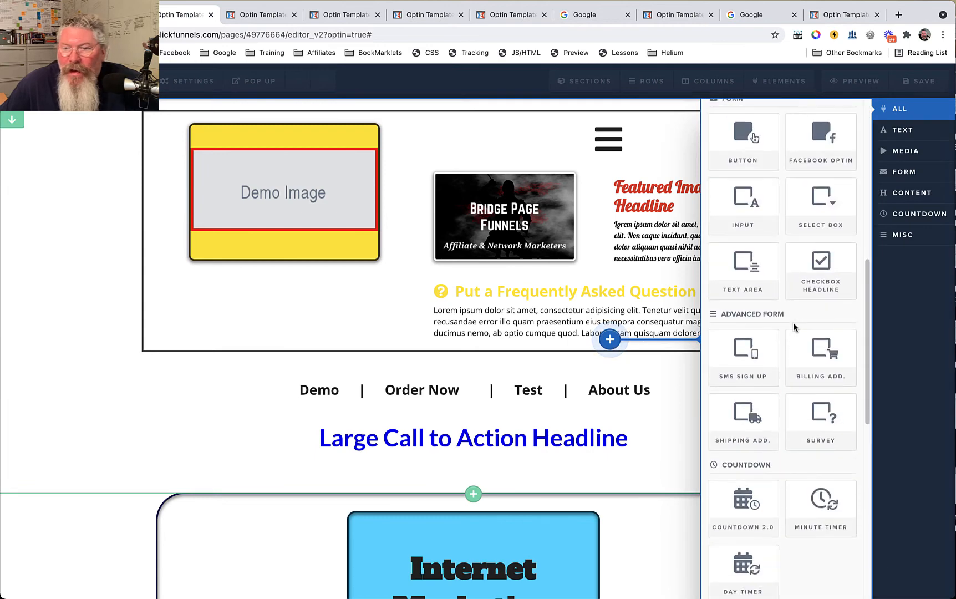
scroll(794, 328, down, 5)
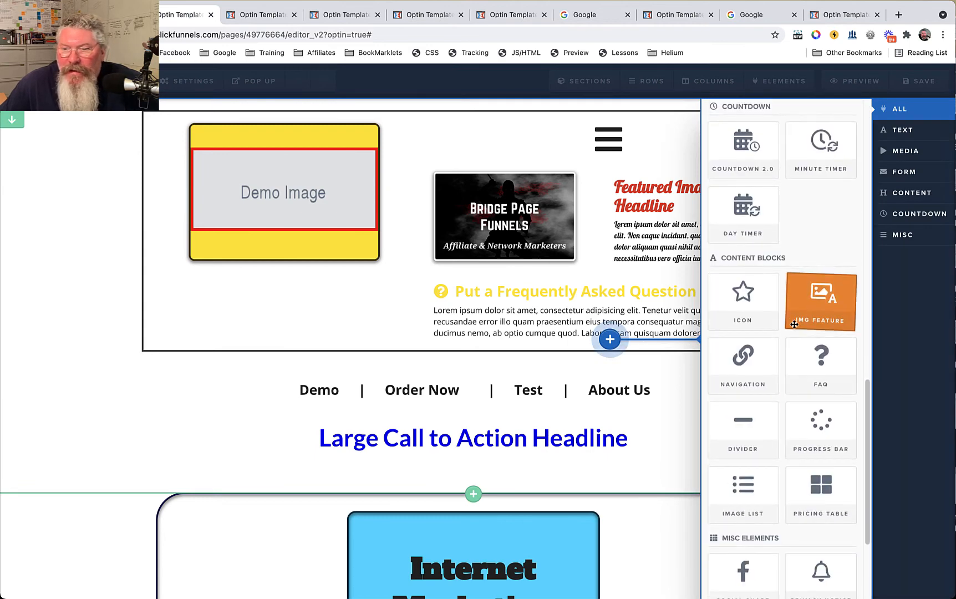
click(743, 421)
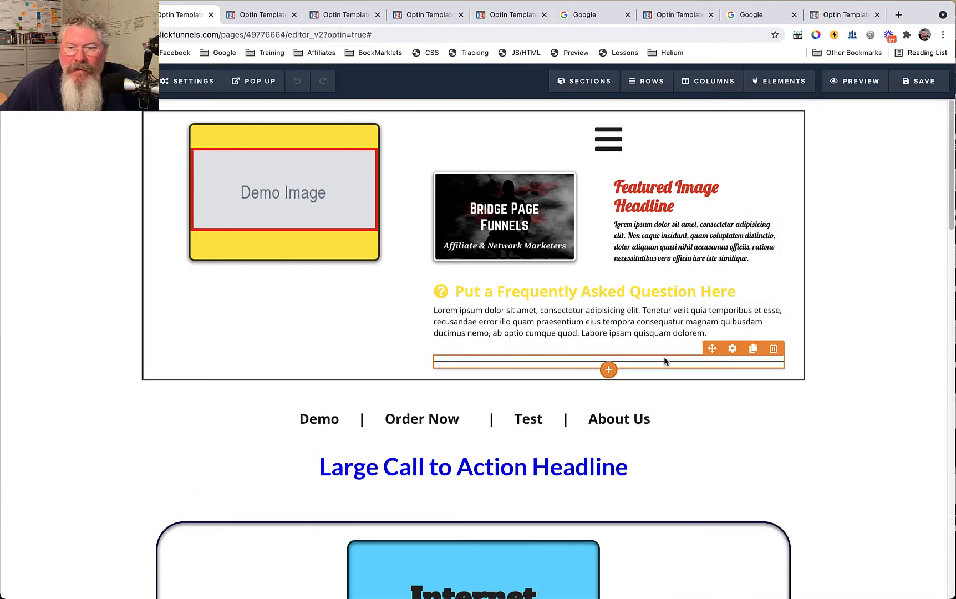
click(732, 349)
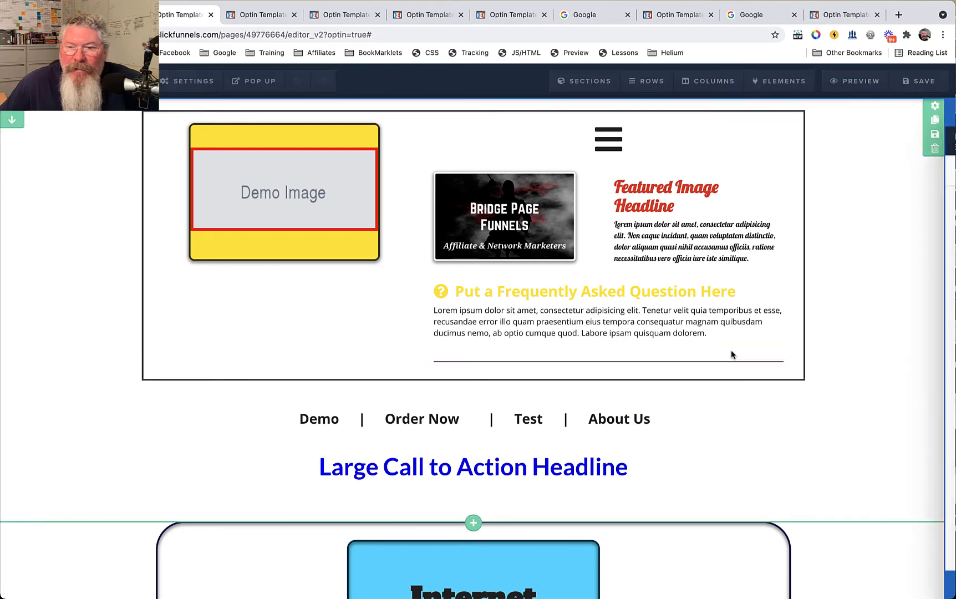
Set the divider's width to 50 Percent and its alignment to Center.
click(855, 209)
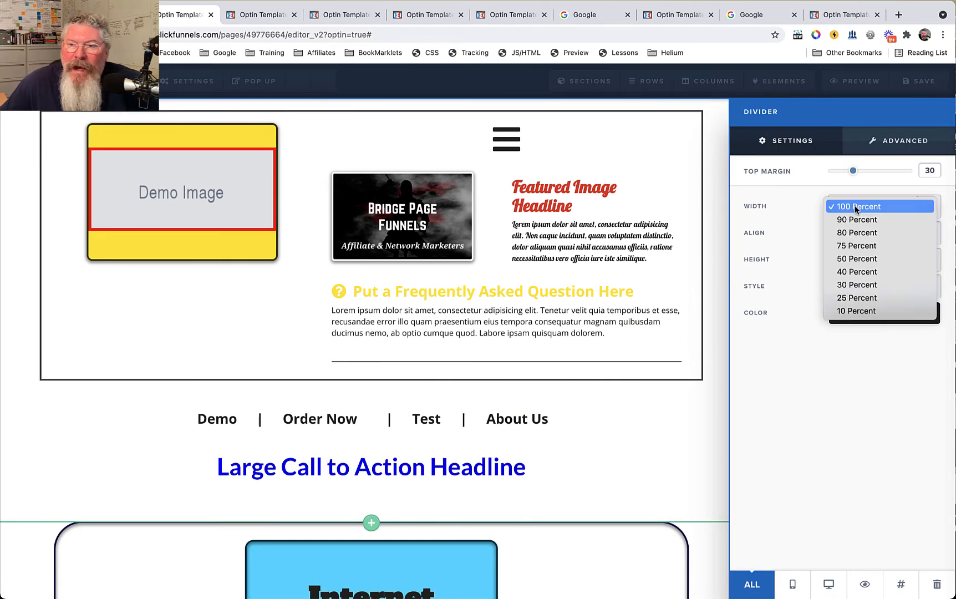
click(856, 259)
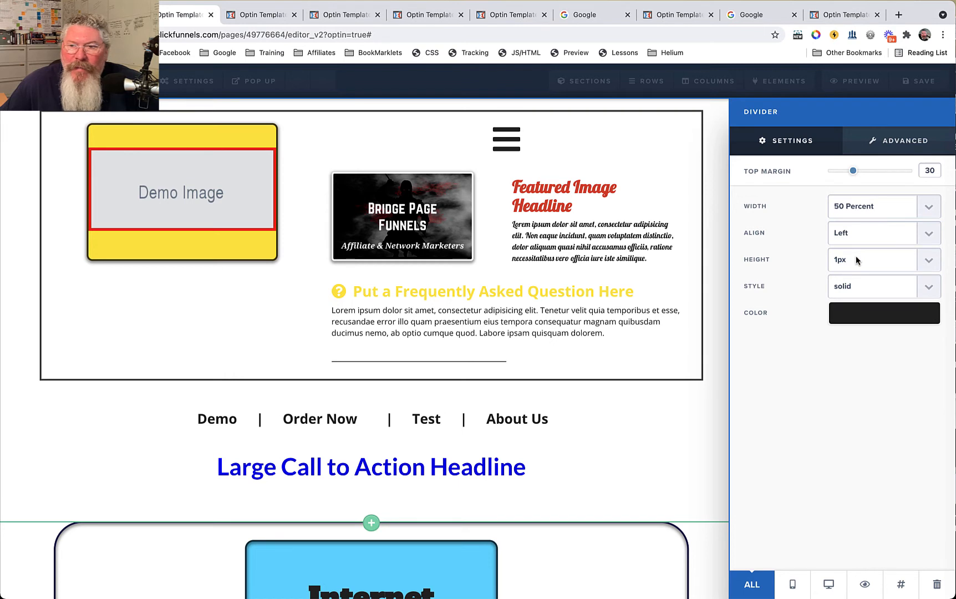
click(860, 231)
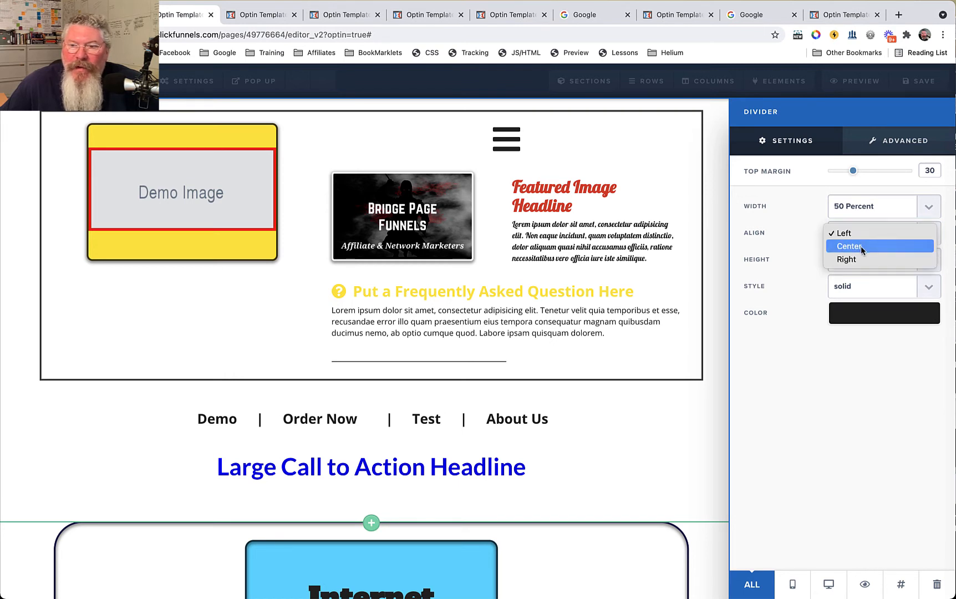
click(861, 245)
Try the divider at a height of 5px and at 60px.
click(859, 256)
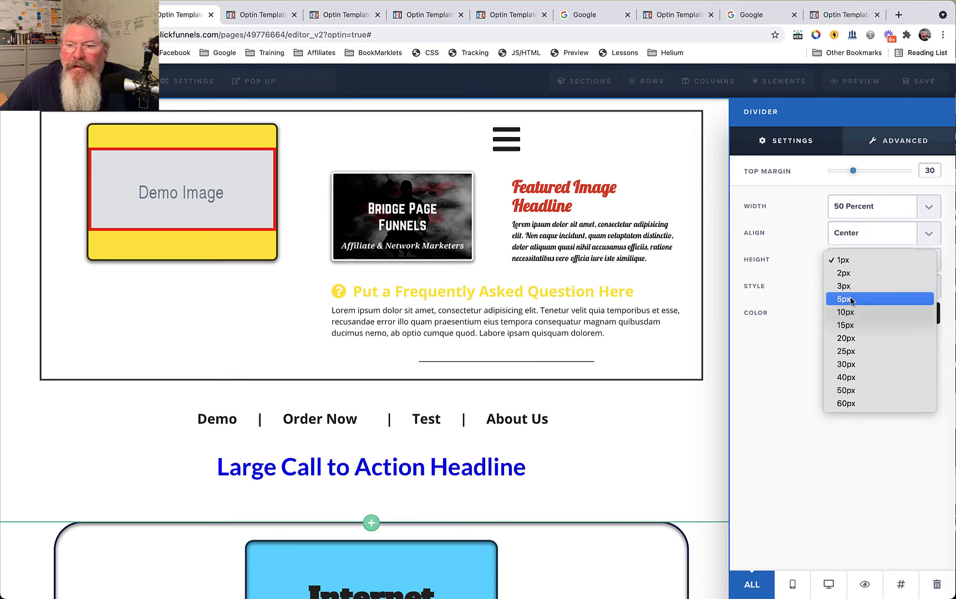
click(852, 300)
click(854, 261)
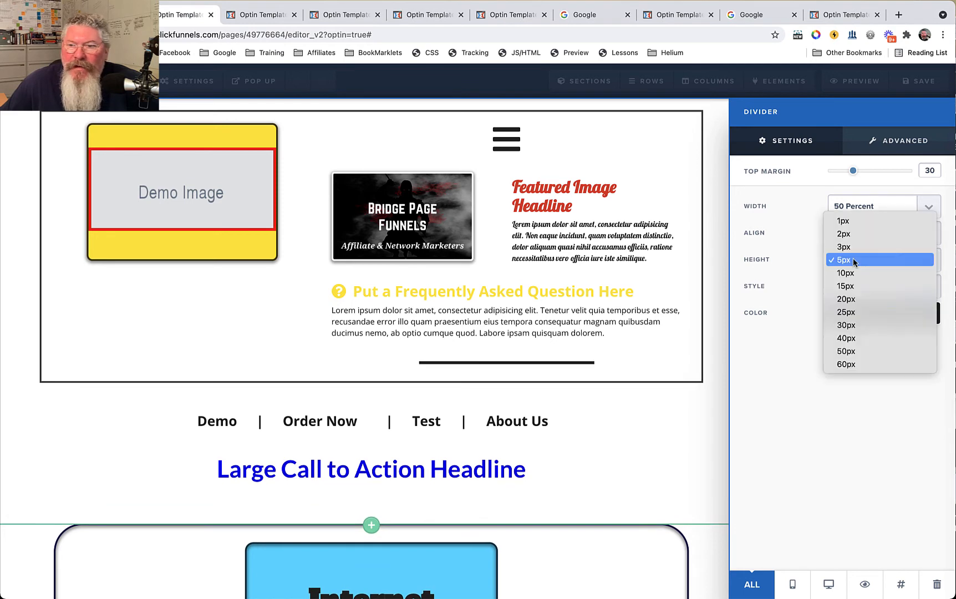
click(850, 366)
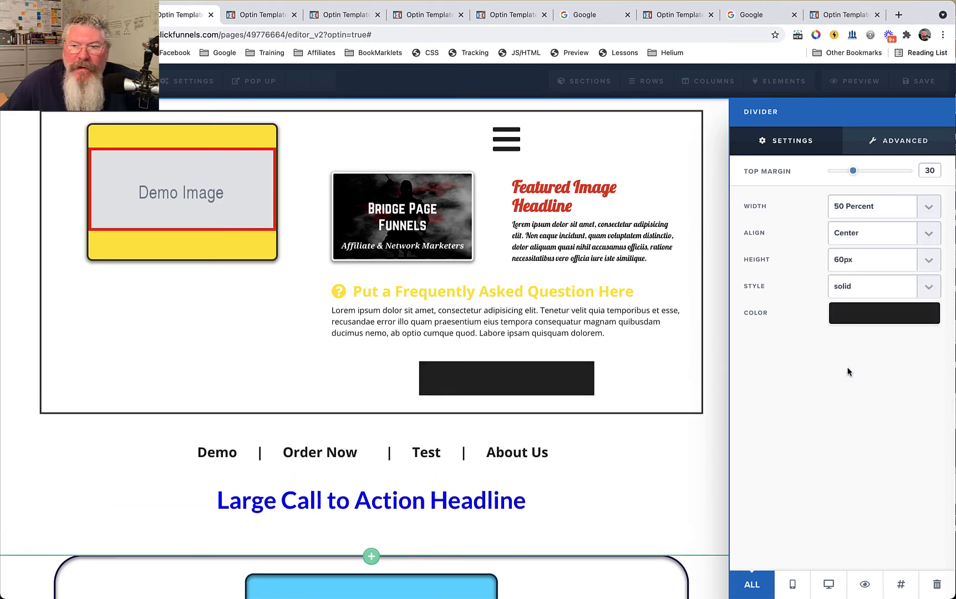
Try the dashed and dotted styles on the divider, and set its height to 5px.
click(861, 284)
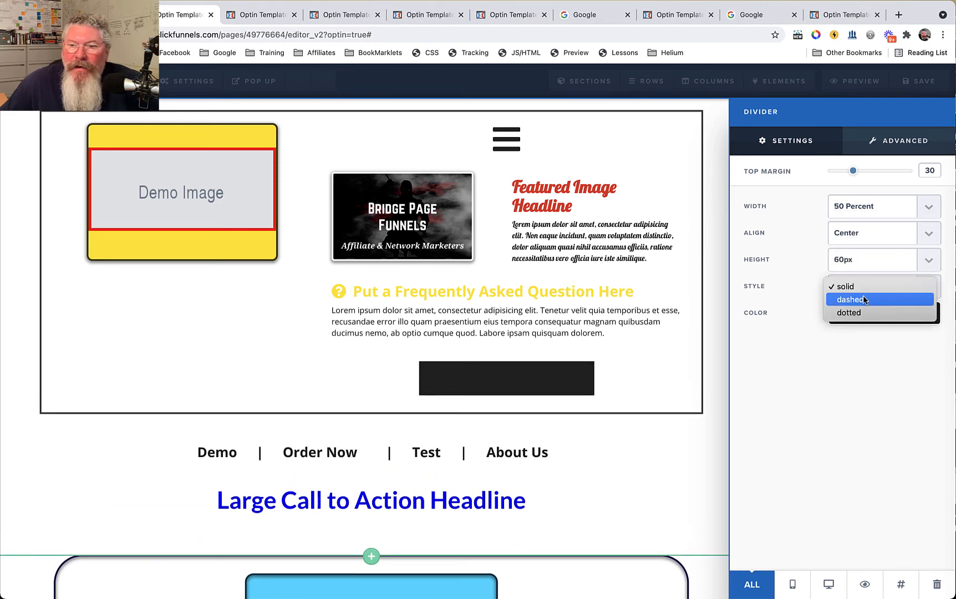
click(863, 299)
click(860, 286)
click(857, 300)
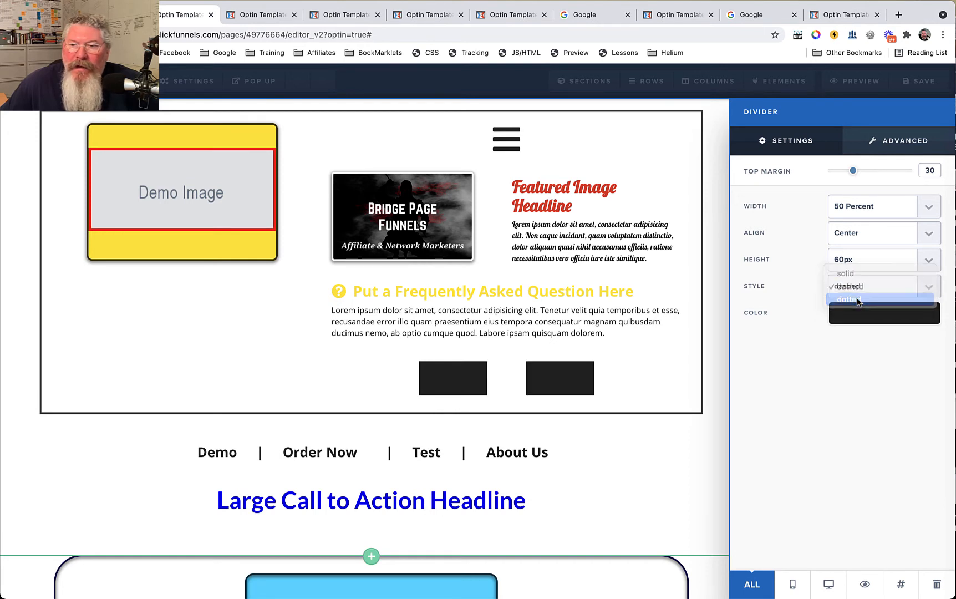
click(856, 259)
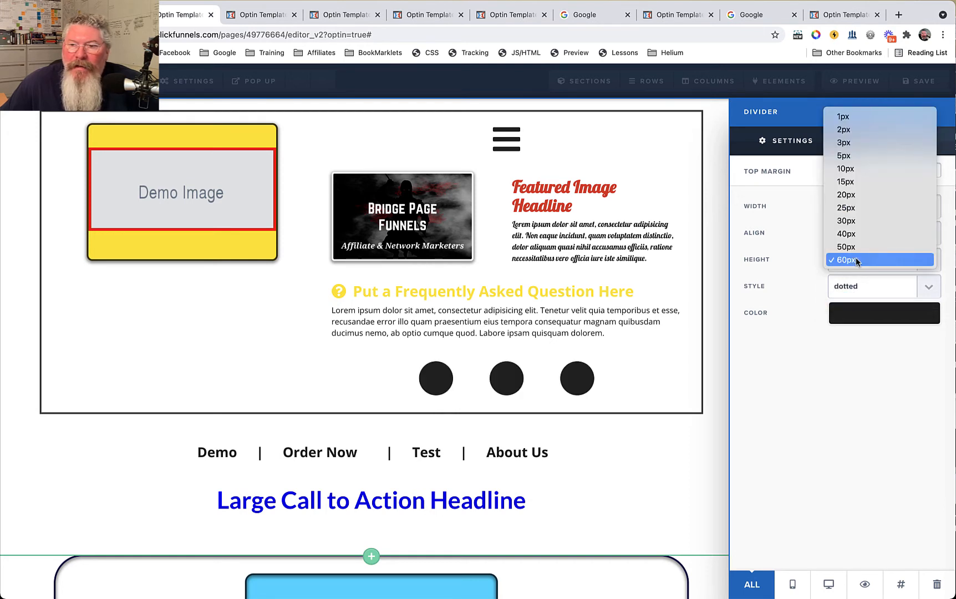
click(852, 156)
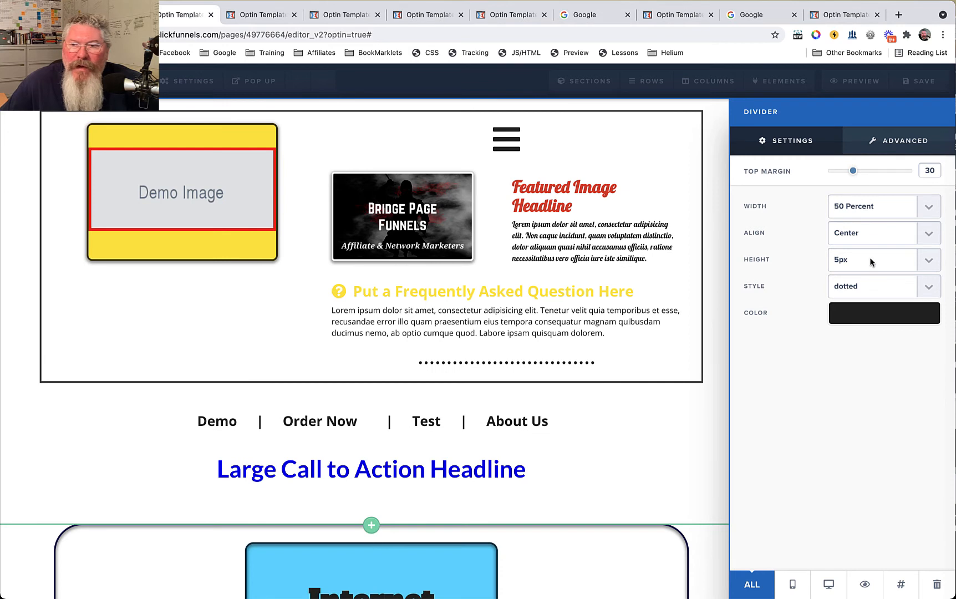
Set the divider's color to the blue conversion color #0075b2.
click(863, 314)
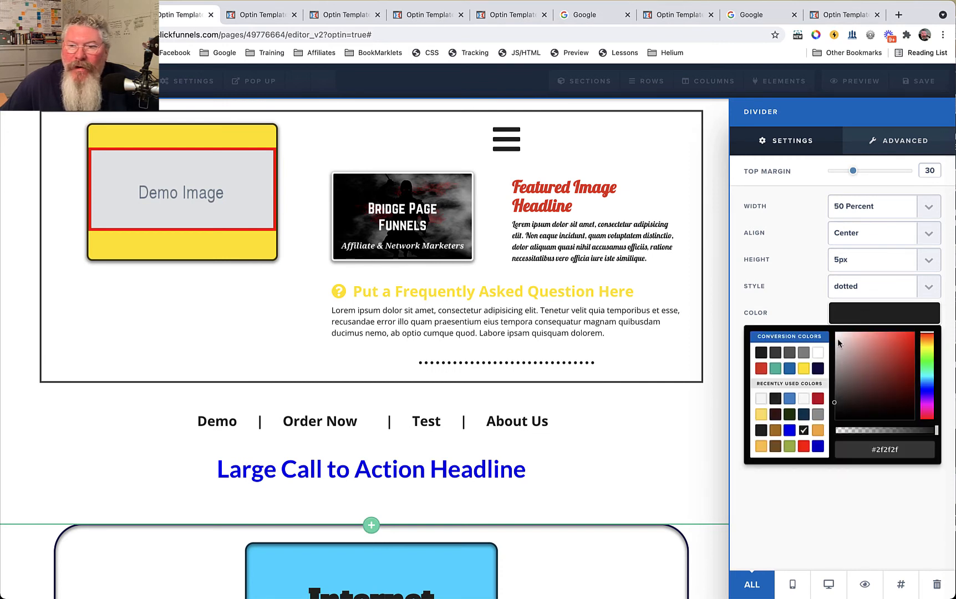
click(788, 374)
click(782, 261)
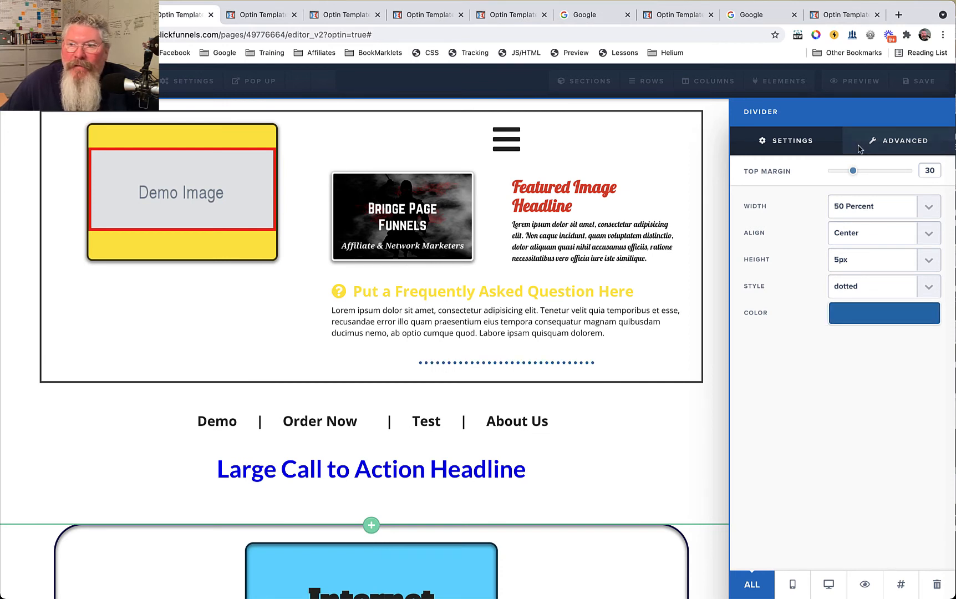
Set the divider's top and bottom padding to 50px and apply the Dark Full shadow.
click(902, 142)
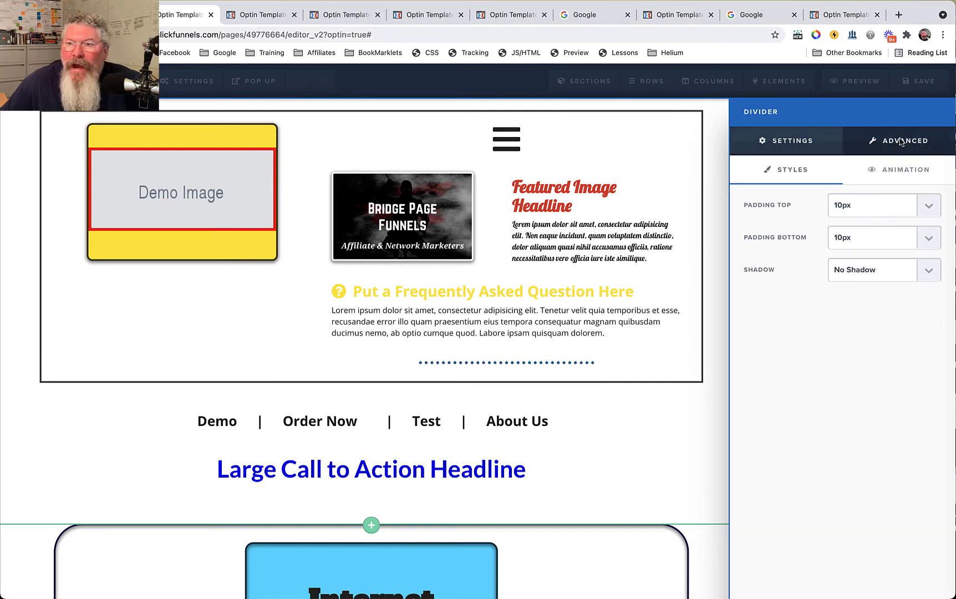
click(860, 205)
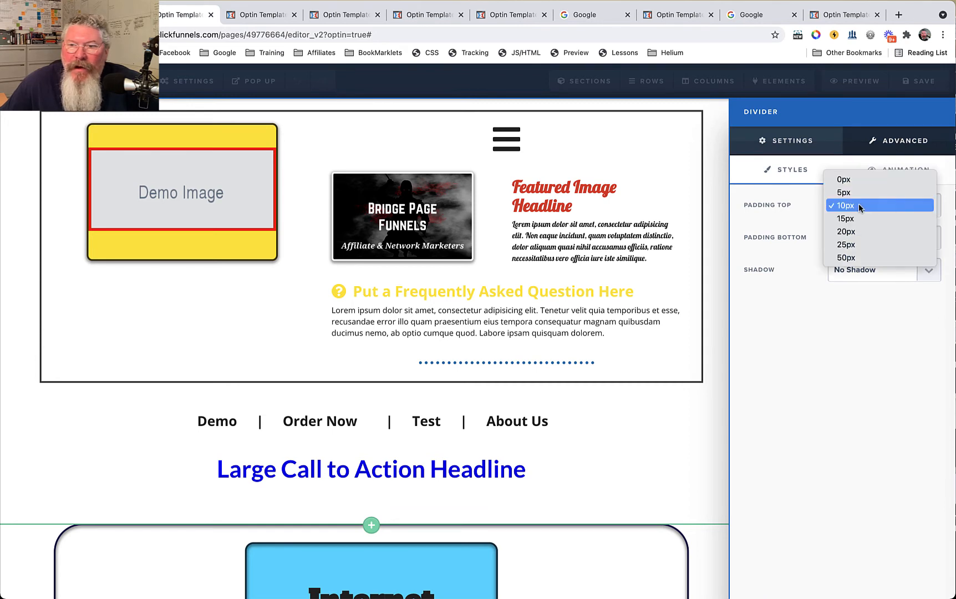
click(853, 258)
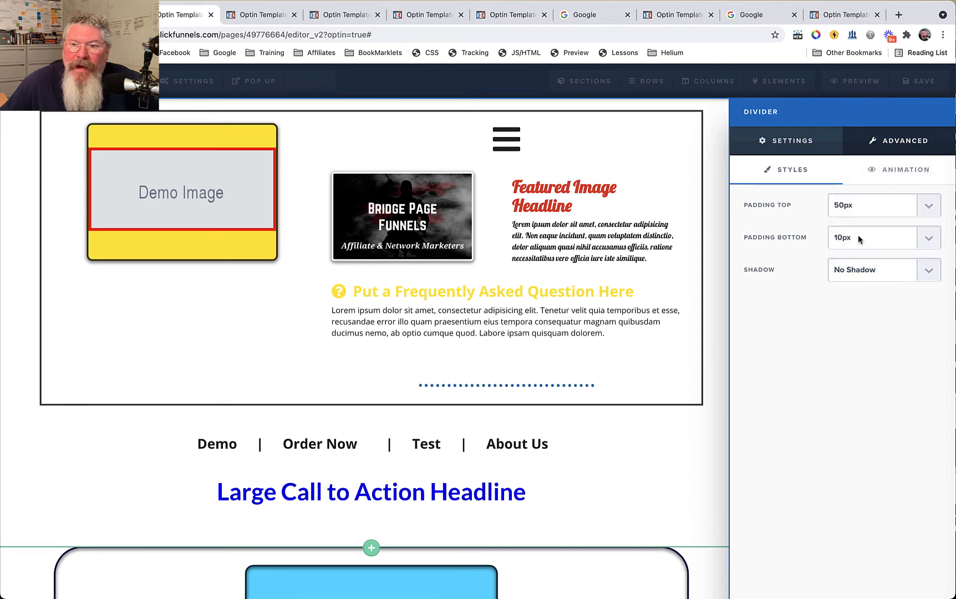
click(859, 235)
click(853, 290)
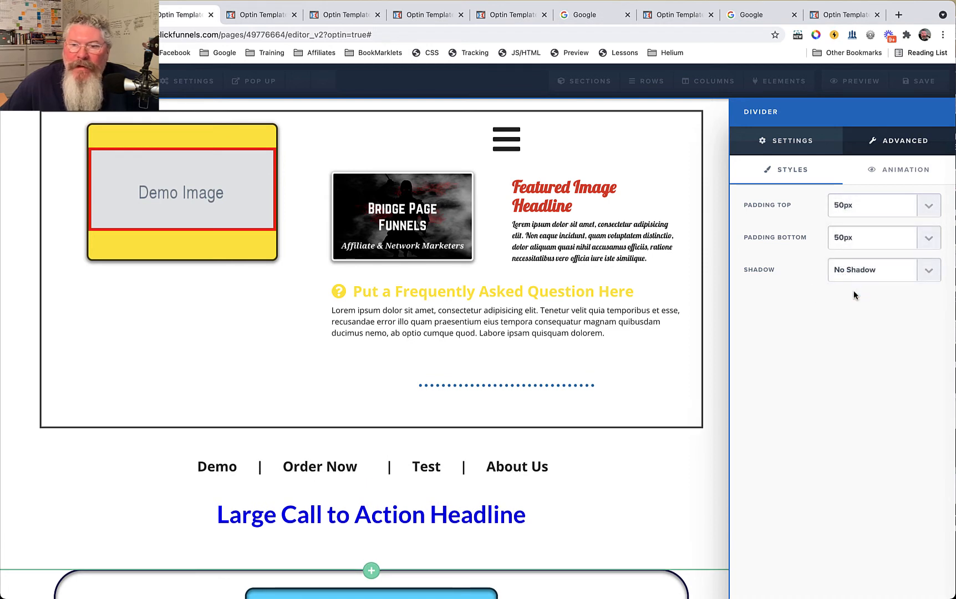
click(857, 271)
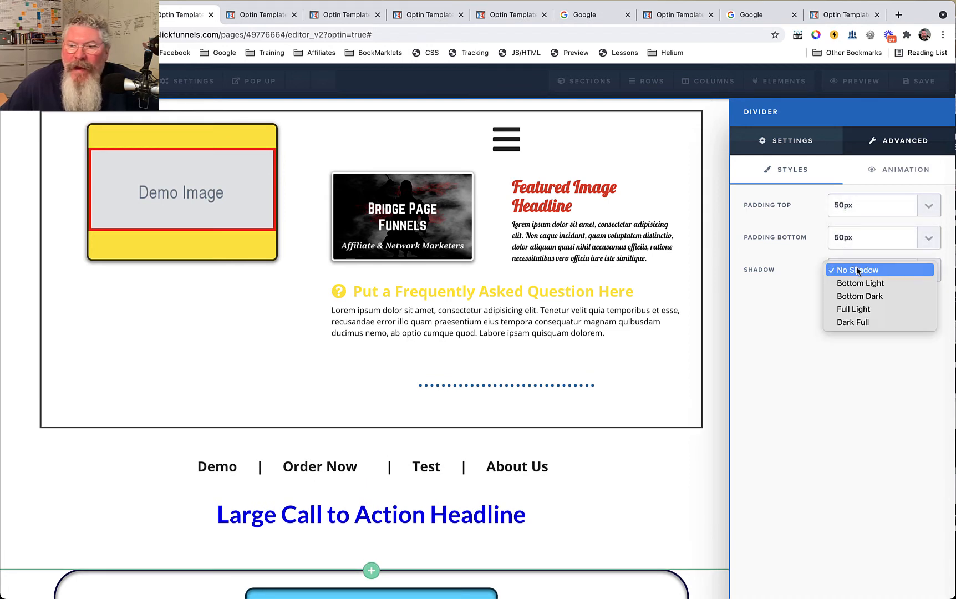
click(854, 322)
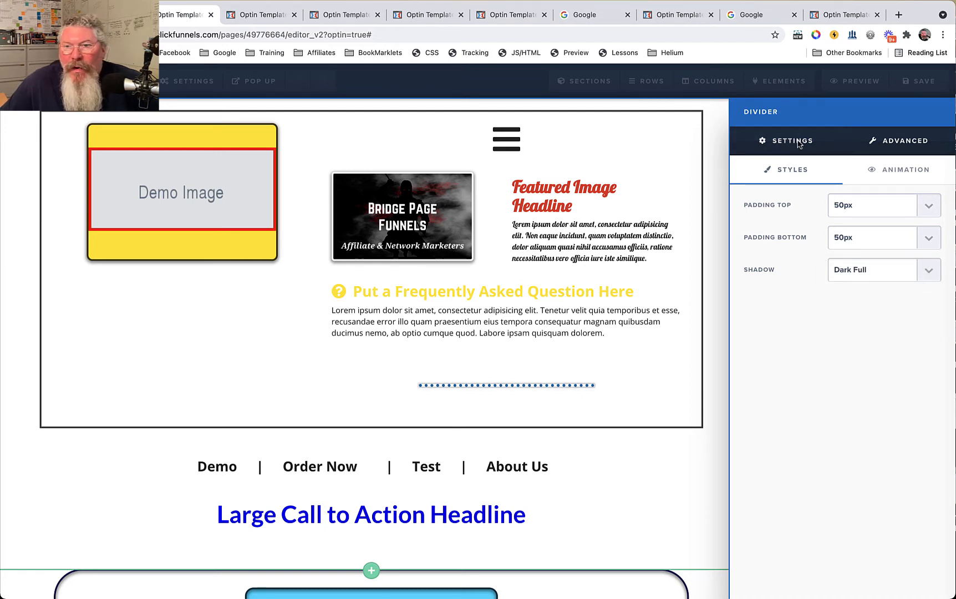
Change the divider's color to white (#ffffff) and its style to solid.
click(798, 143)
click(854, 314)
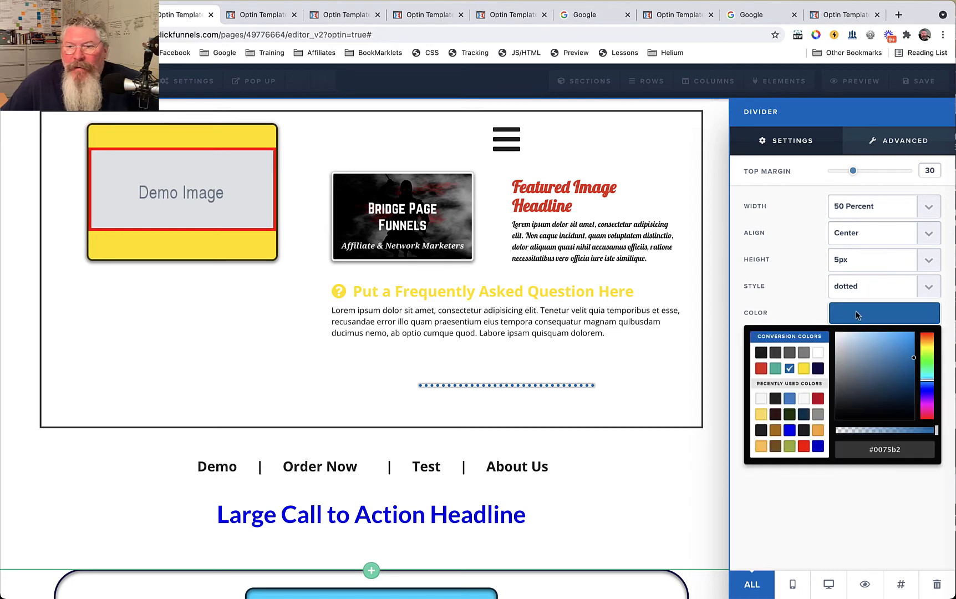
click(820, 351)
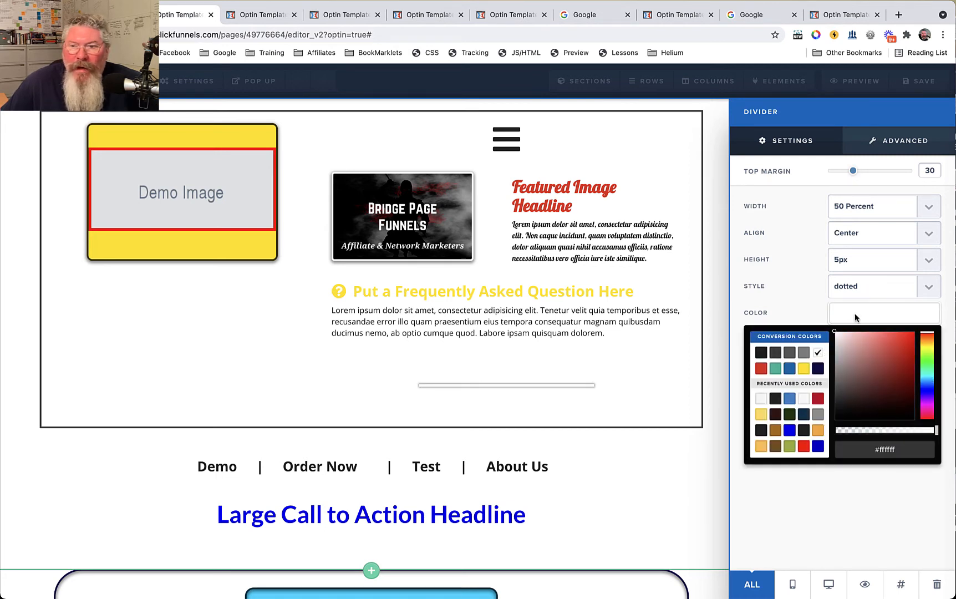
click(857, 285)
click(858, 260)
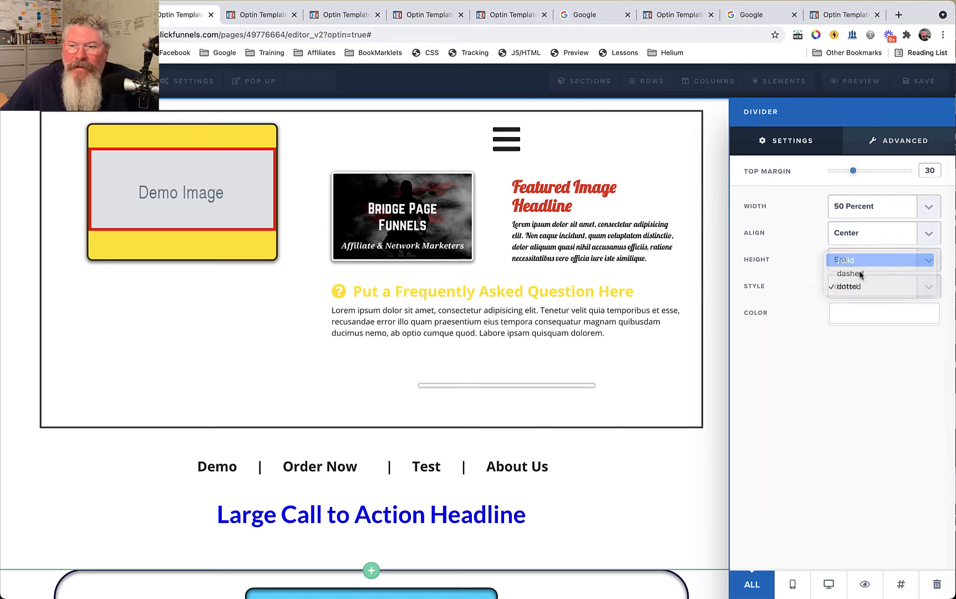
Try a 10px height on the divider, check its advanced styles, and set the height to 5px.
click(859, 261)
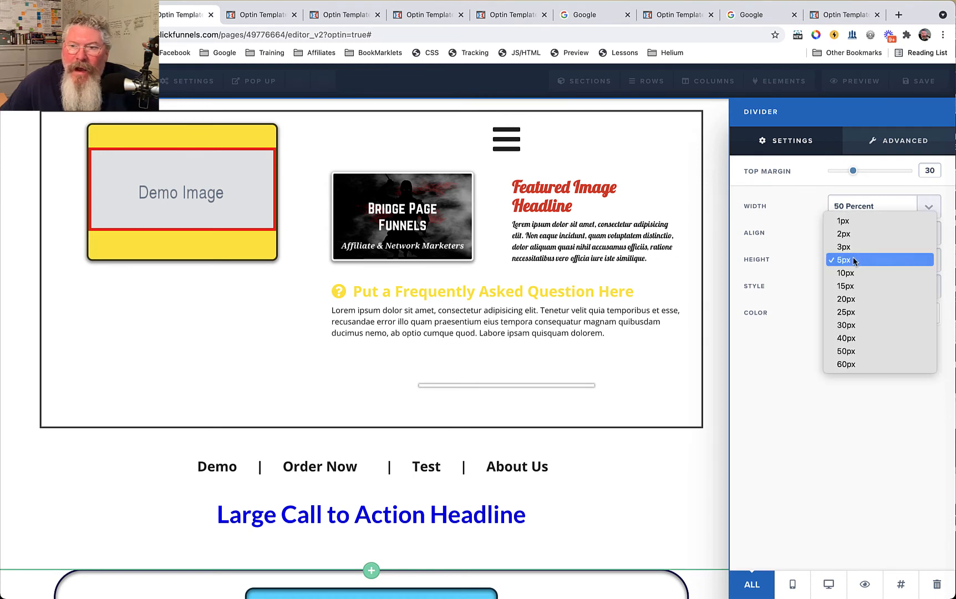
click(852, 273)
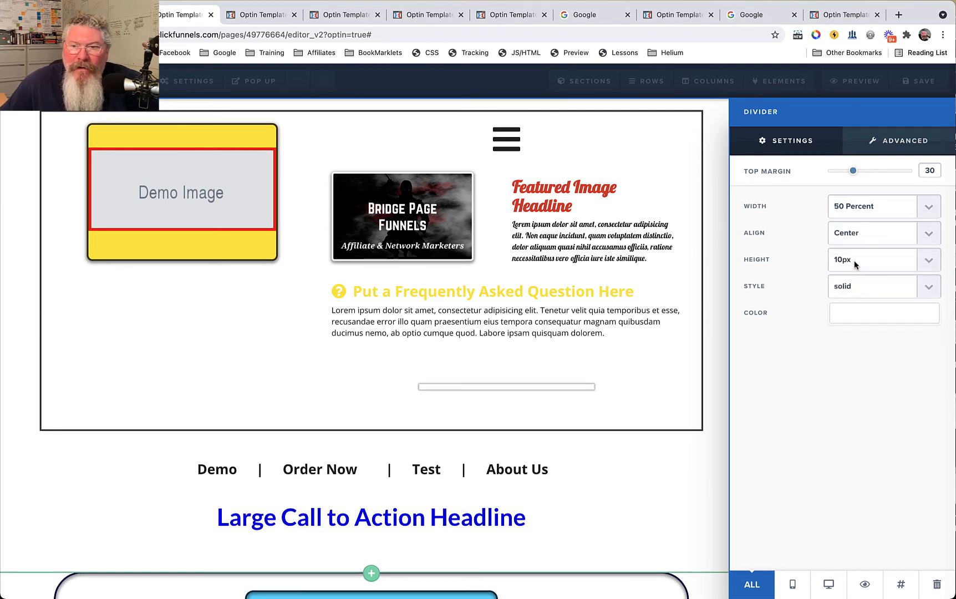
click(887, 143)
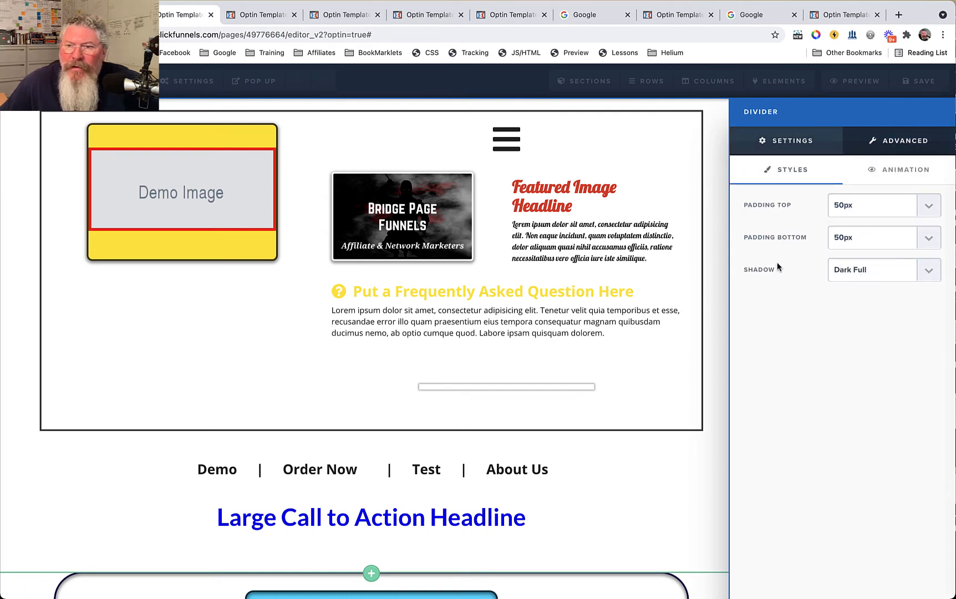
click(786, 145)
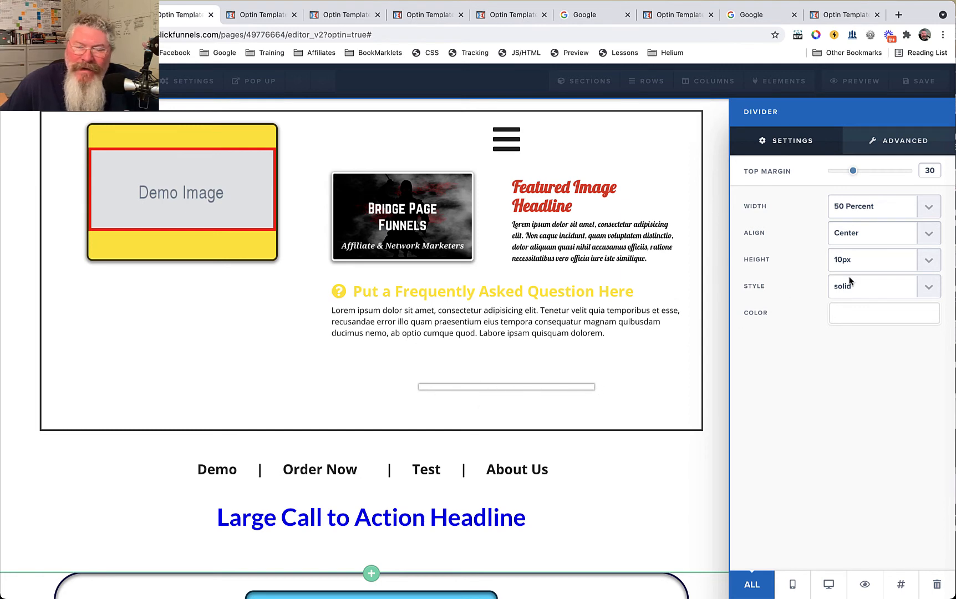
click(850, 260)
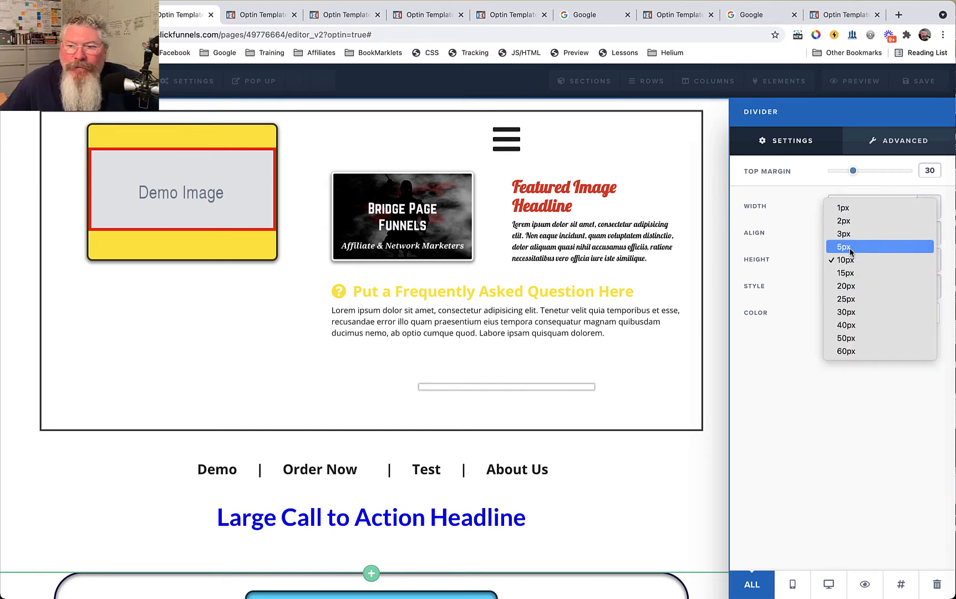
click(849, 250)
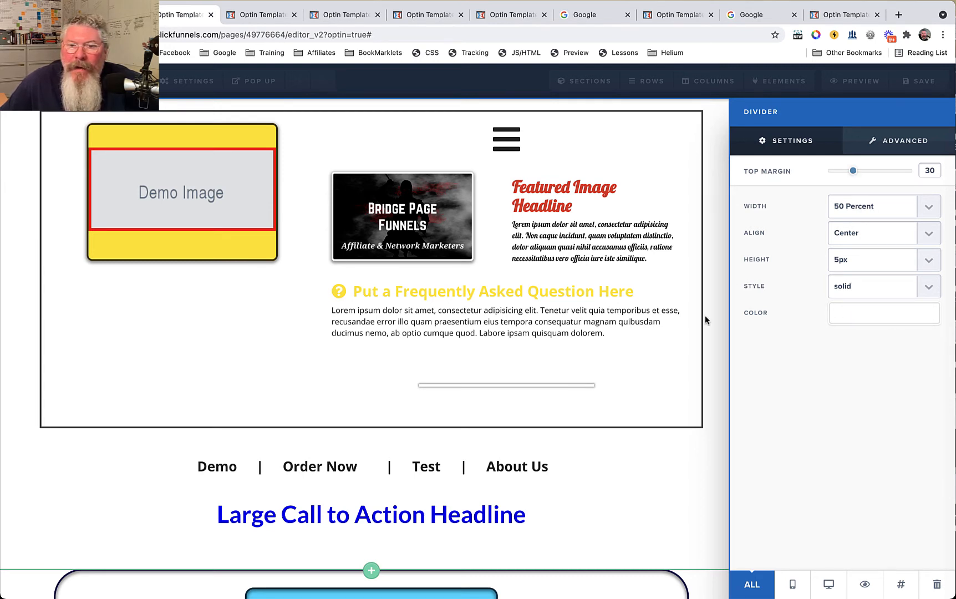
Close the divider's settings and add a headline element below the divider.
click(602, 353)
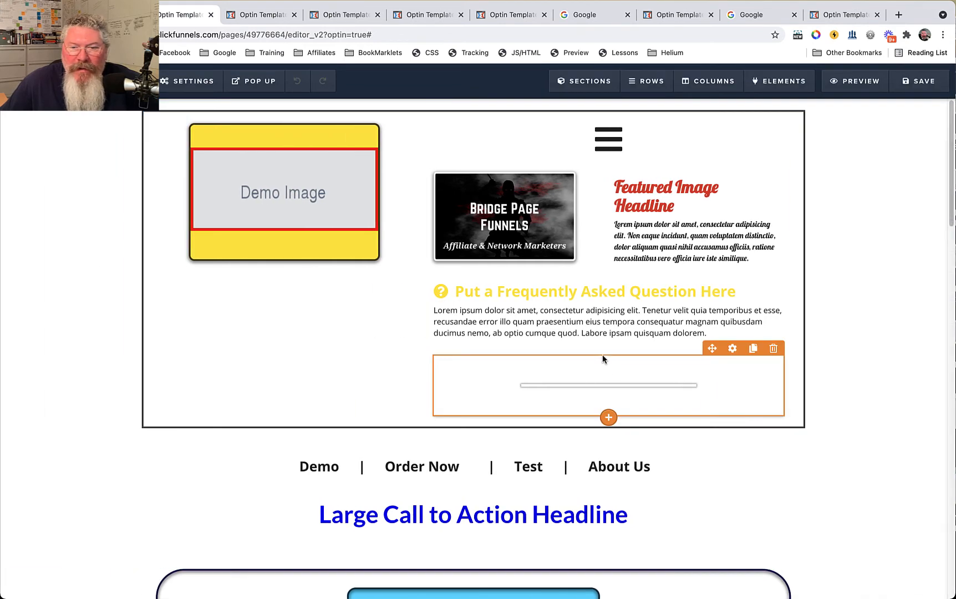
click(607, 419)
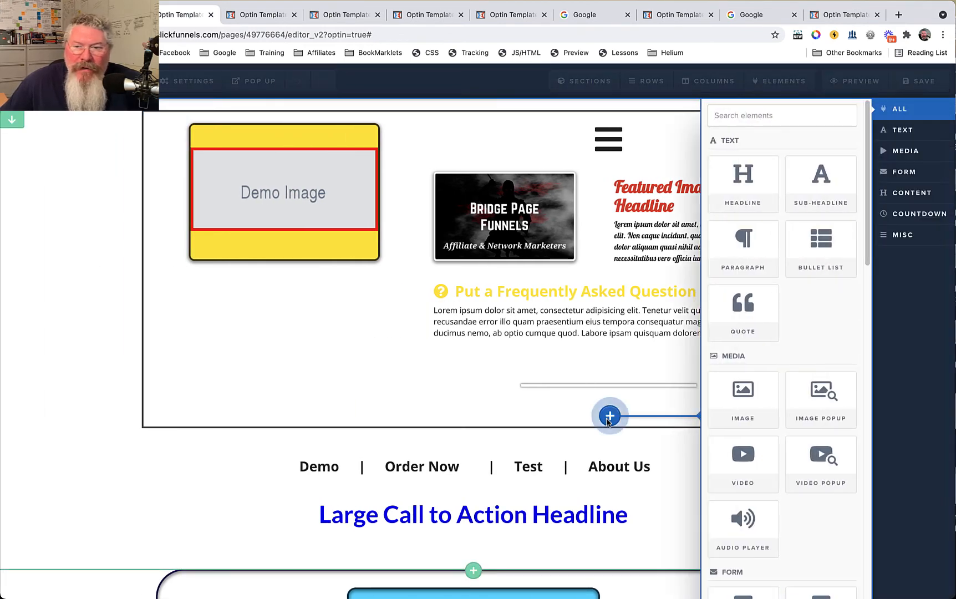
click(741, 203)
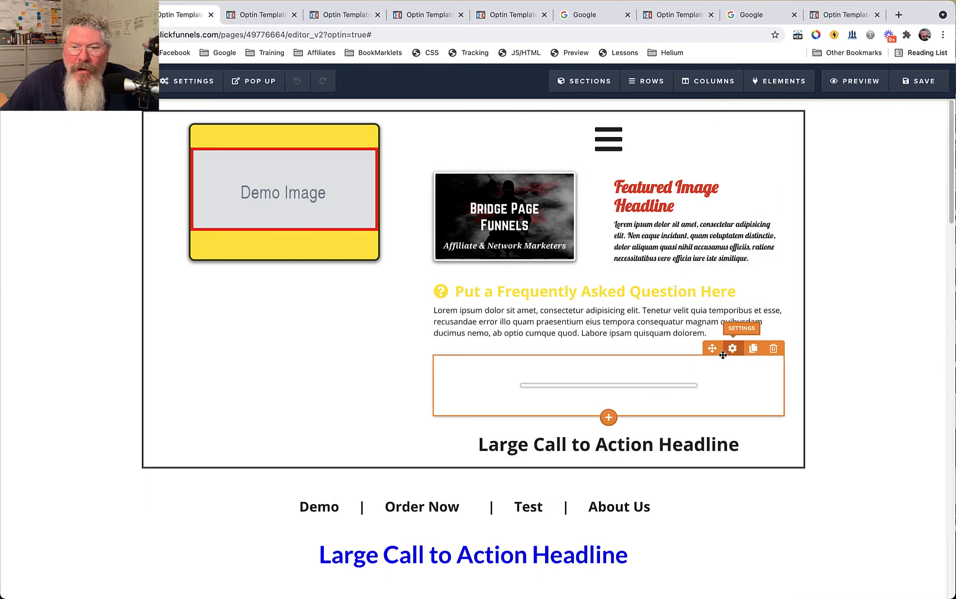
Try 0px bottom padding on the divider, and set the bottom padding back to 50px.
click(733, 348)
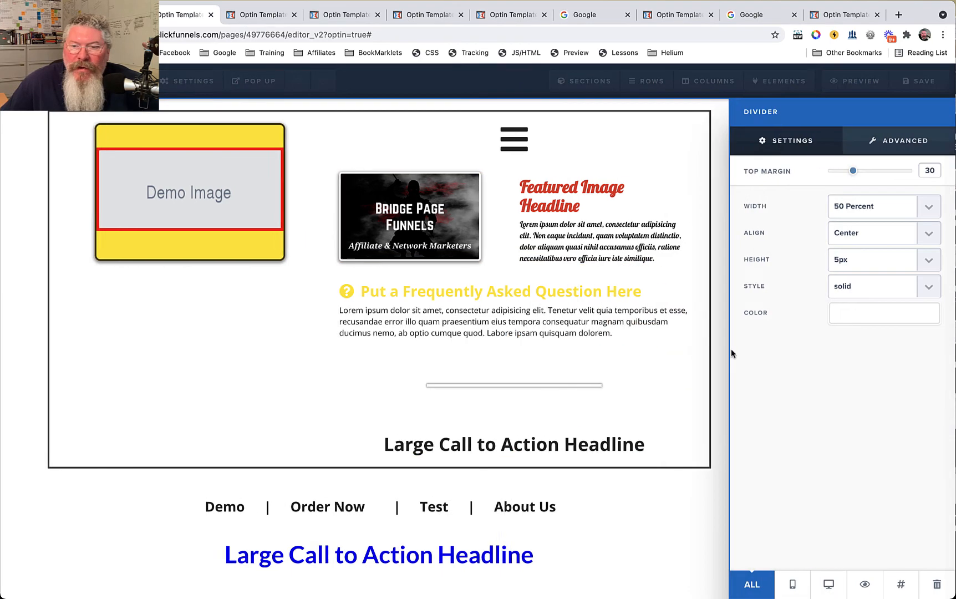
click(908, 143)
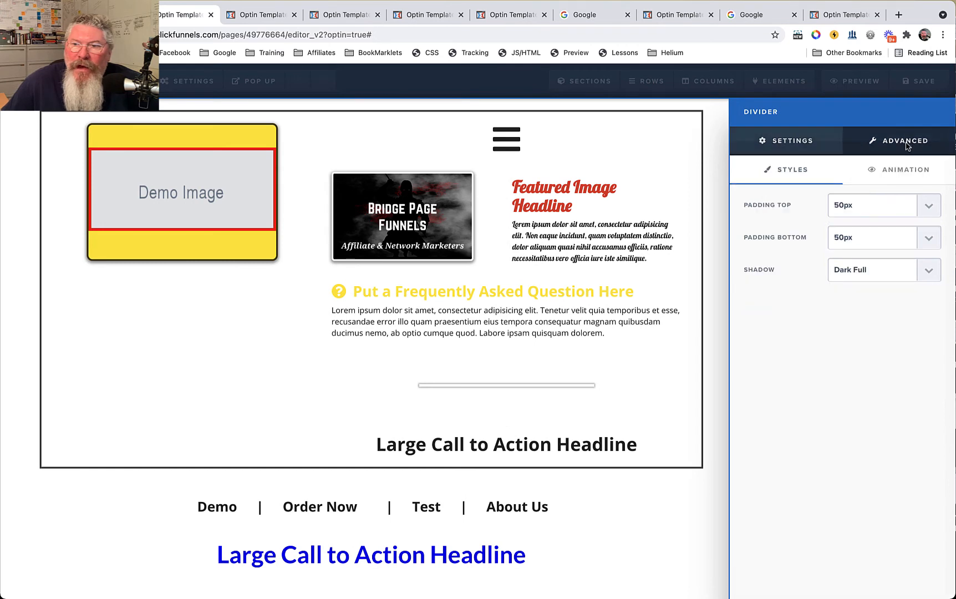
click(855, 237)
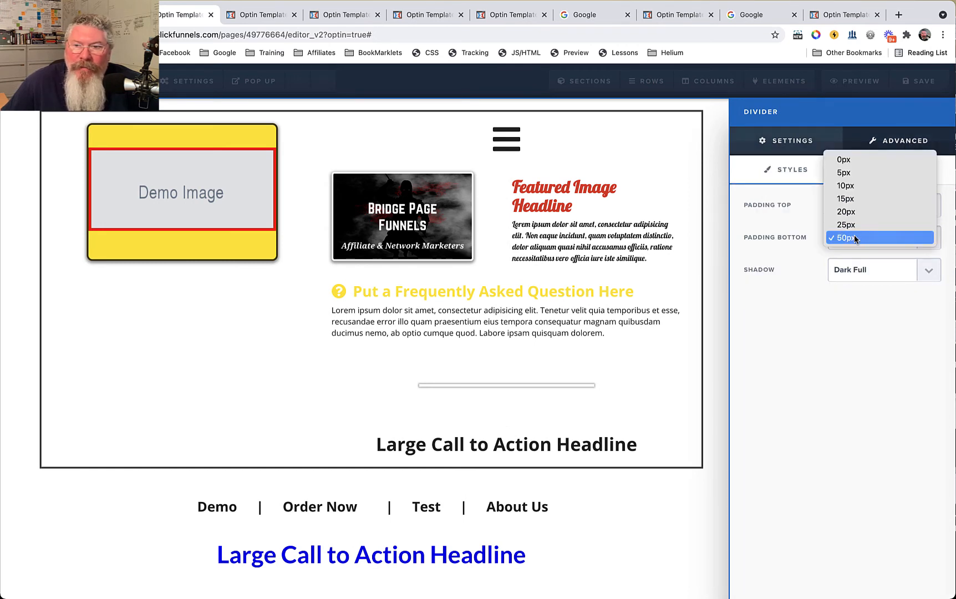
click(844, 160)
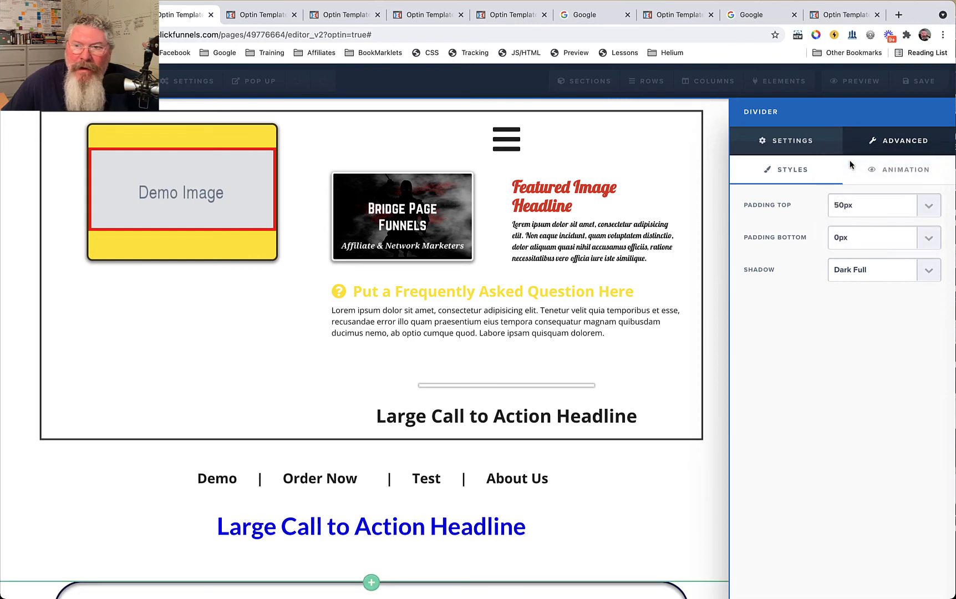
click(859, 237)
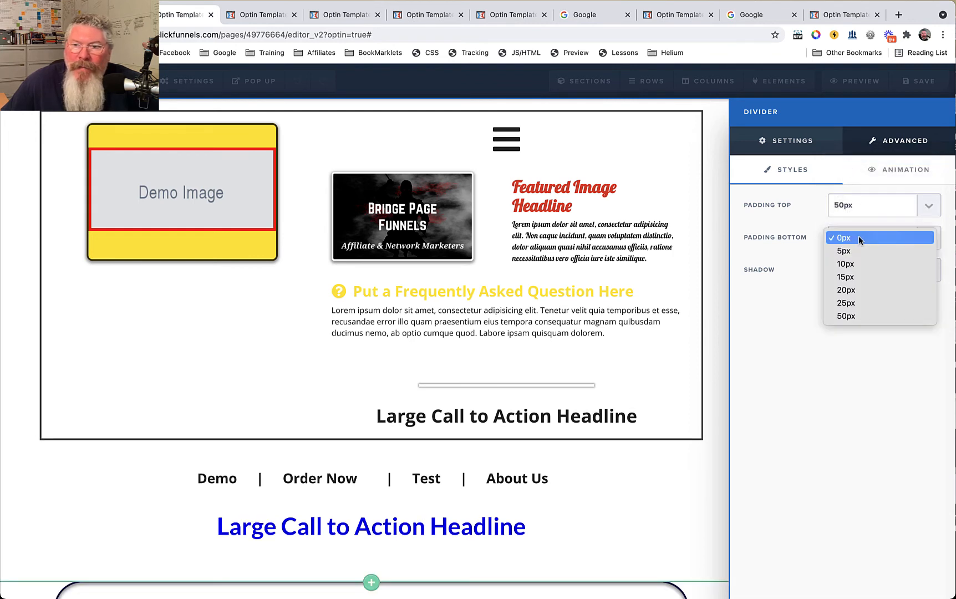
click(851, 314)
Set the divider's height to 60px and its shadow to No Shadow.
click(796, 144)
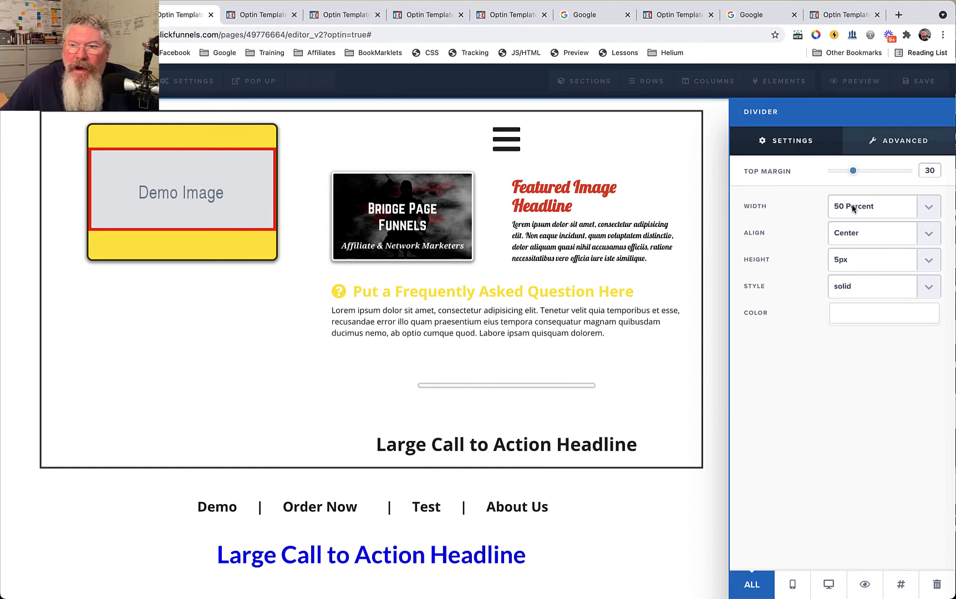
click(851, 261)
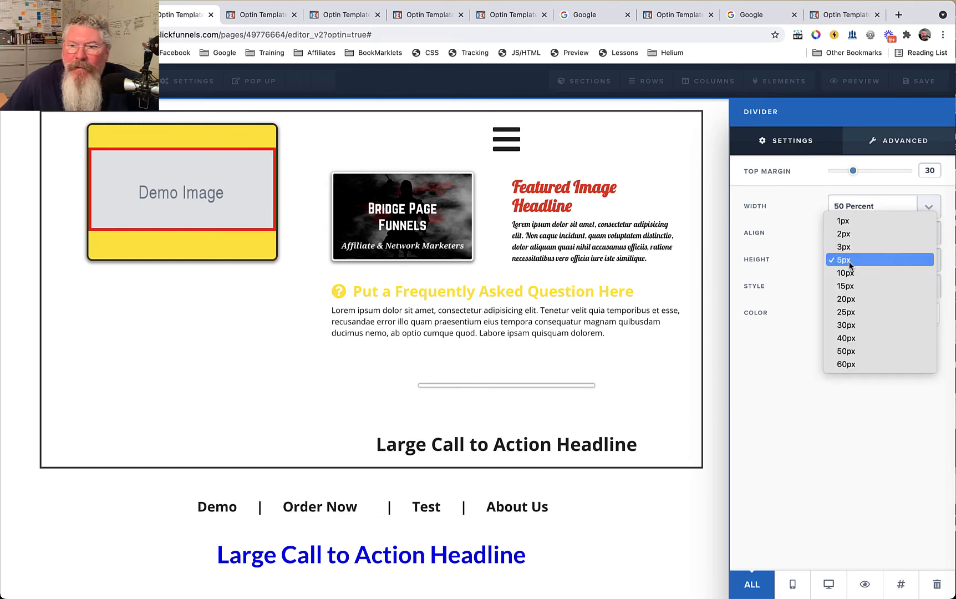
click(851, 364)
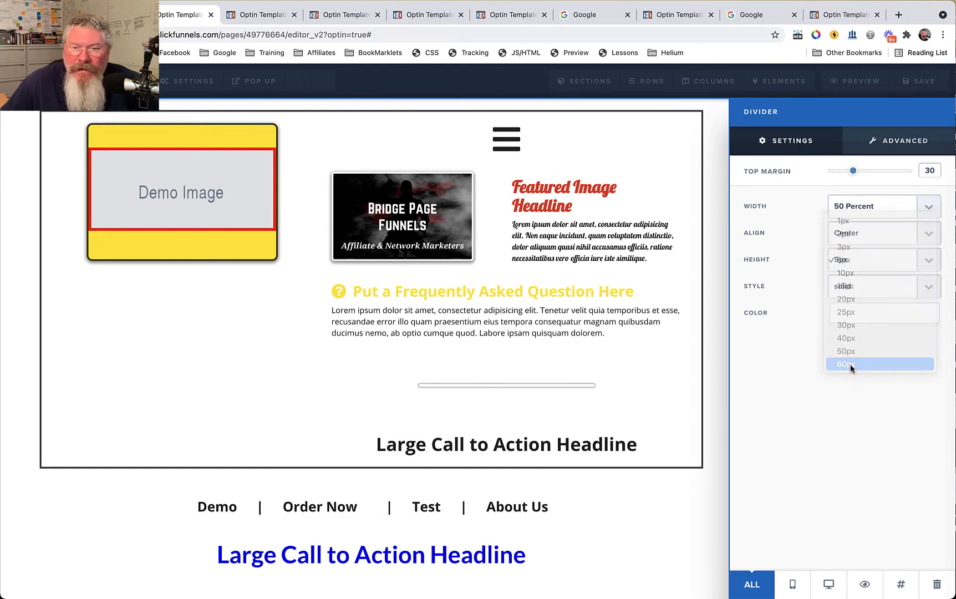
click(891, 142)
click(870, 270)
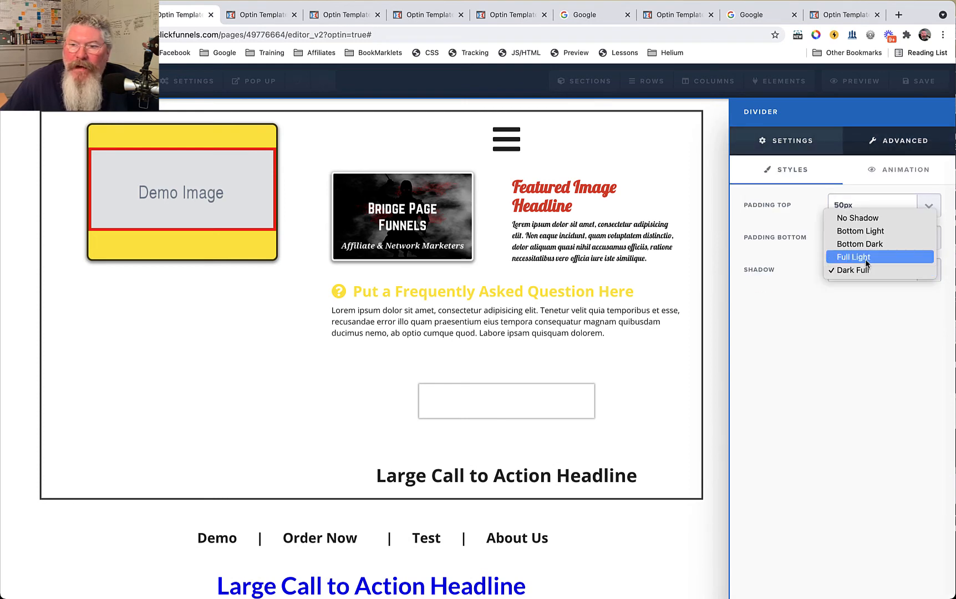
click(856, 217)
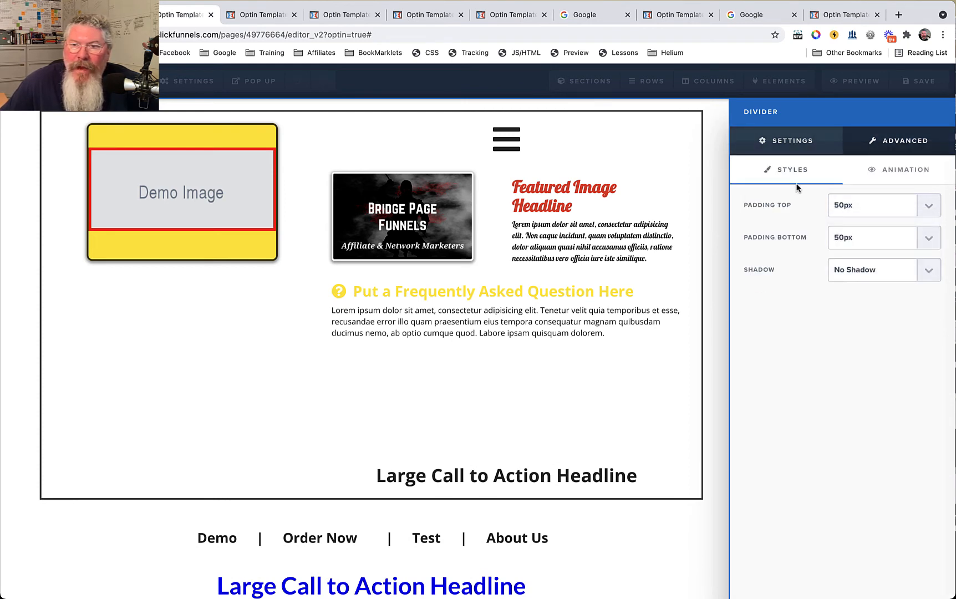
Increase the divider's top margin to 100 and close its settings.
click(794, 149)
drag(854, 170, 921, 171)
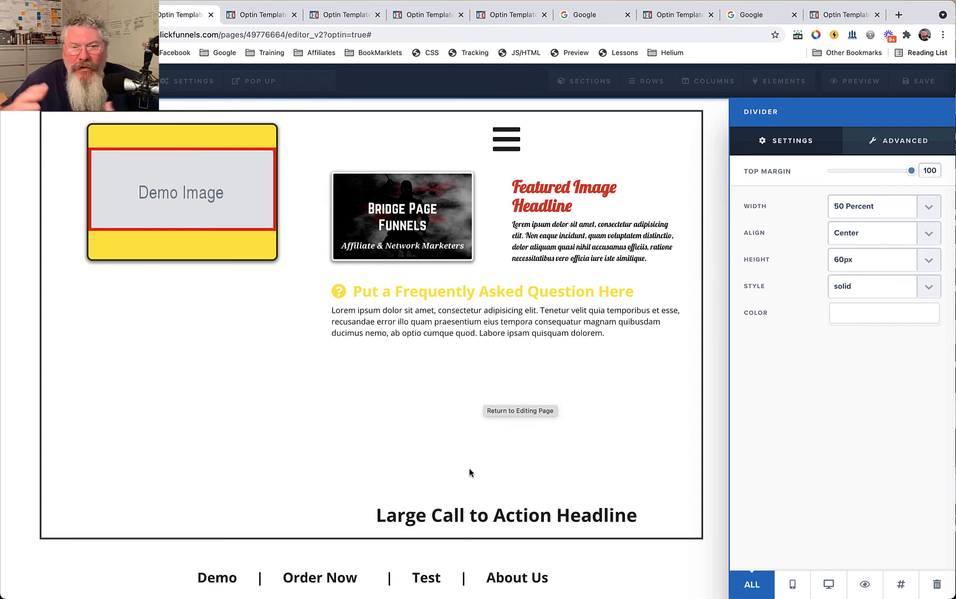
click(584, 423)
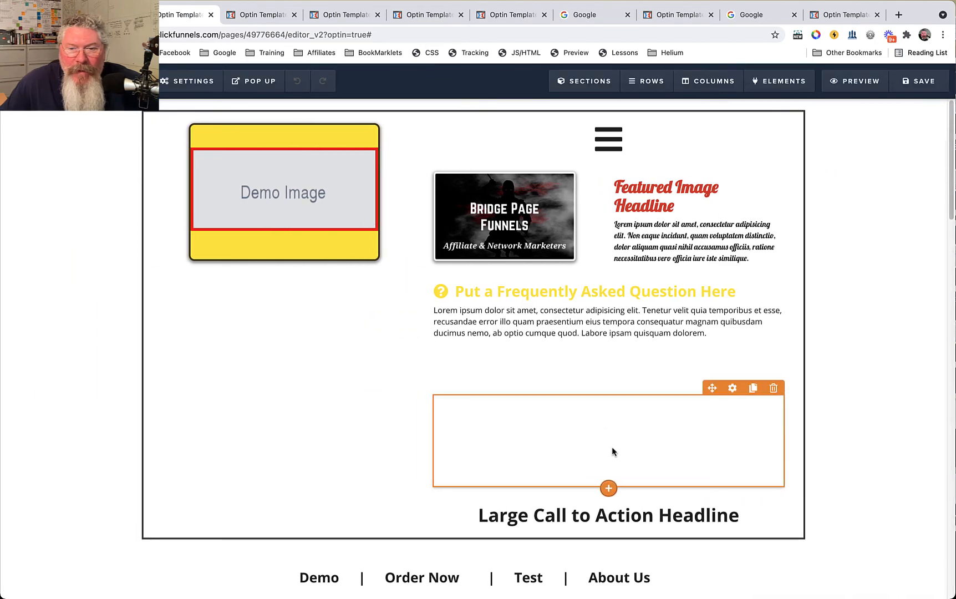
Delete the headline below the divider and the divider itself.
click(774, 499)
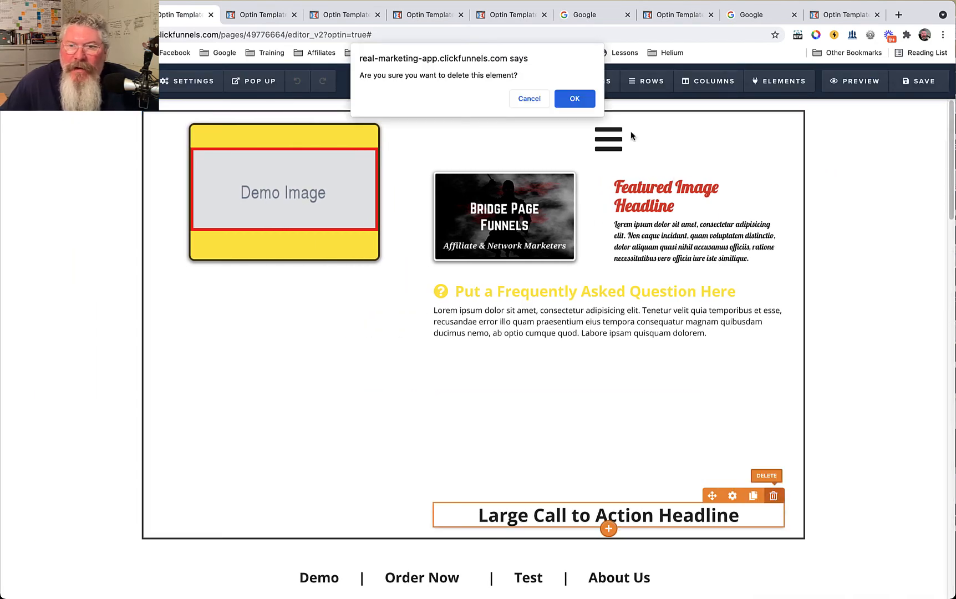
click(583, 101)
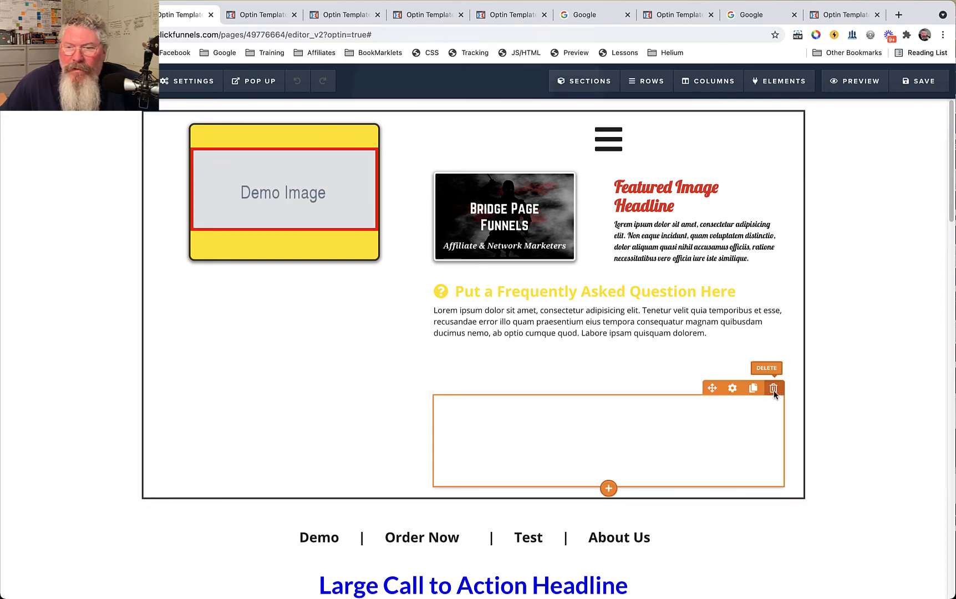
click(774, 392)
click(576, 104)
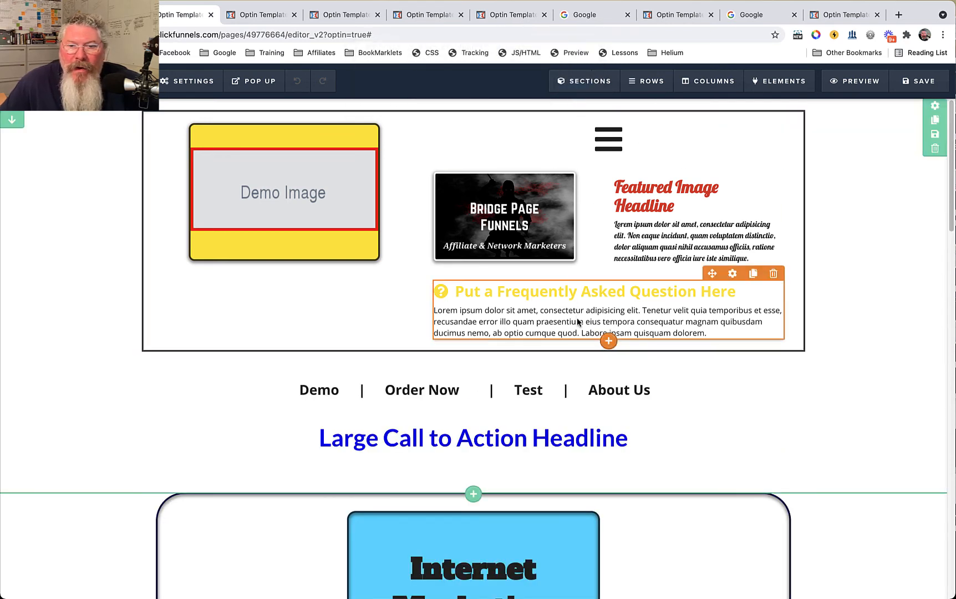
Add a Progress Bar element below the FAQ block.
click(608, 341)
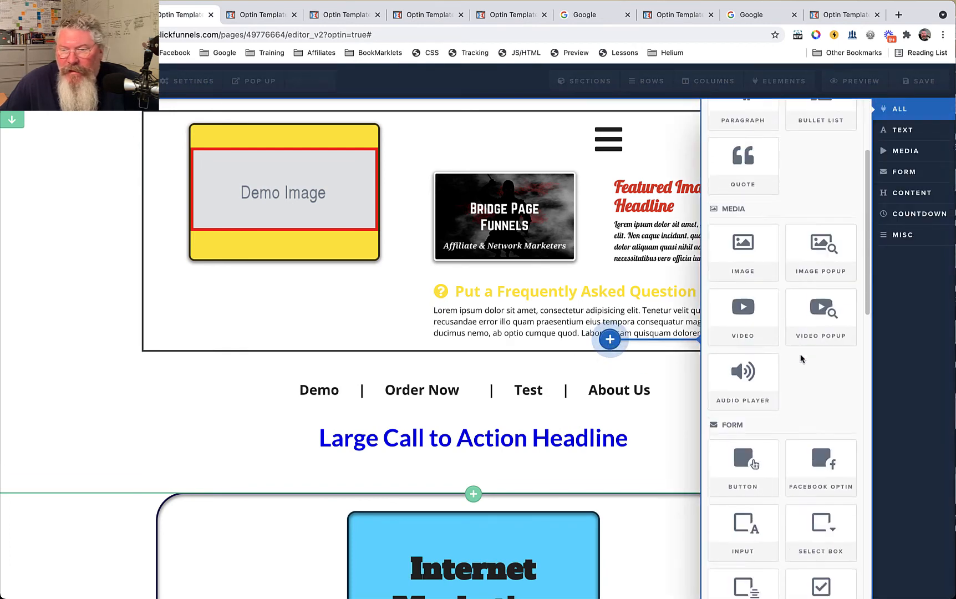
scroll(800, 359, down, 10)
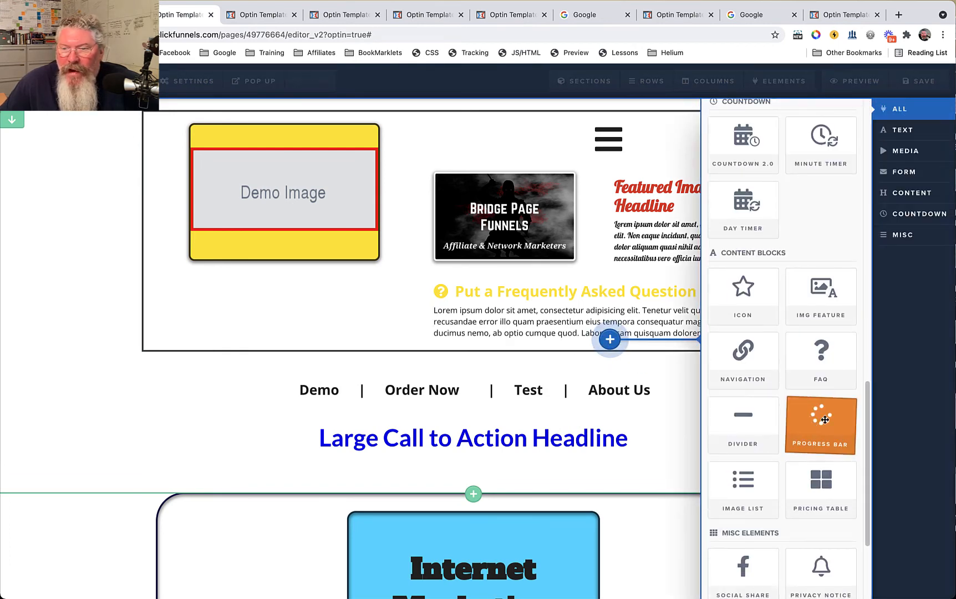
click(825, 420)
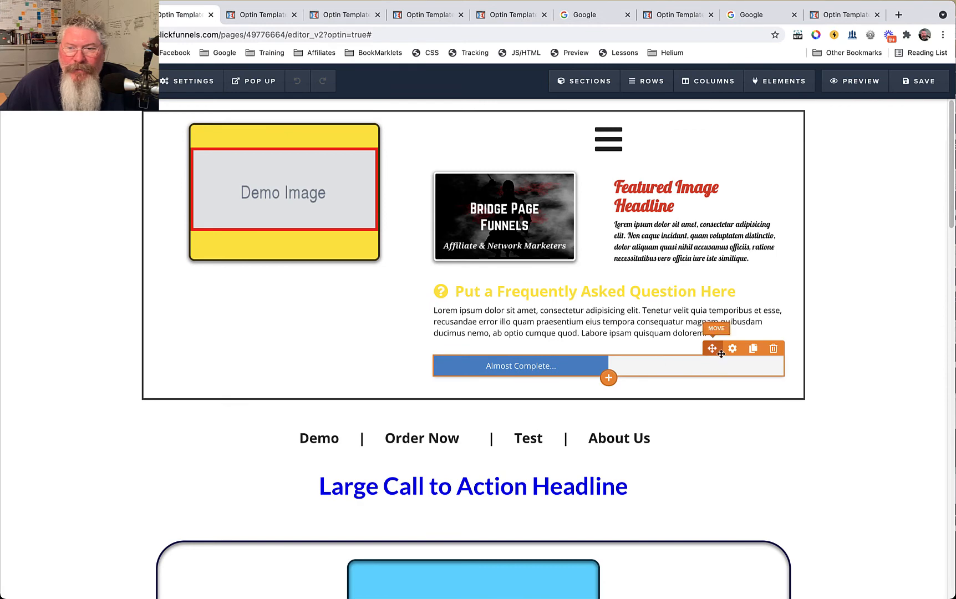
Change the progress bar's background color to red (#c41229) in its settings.
click(732, 348)
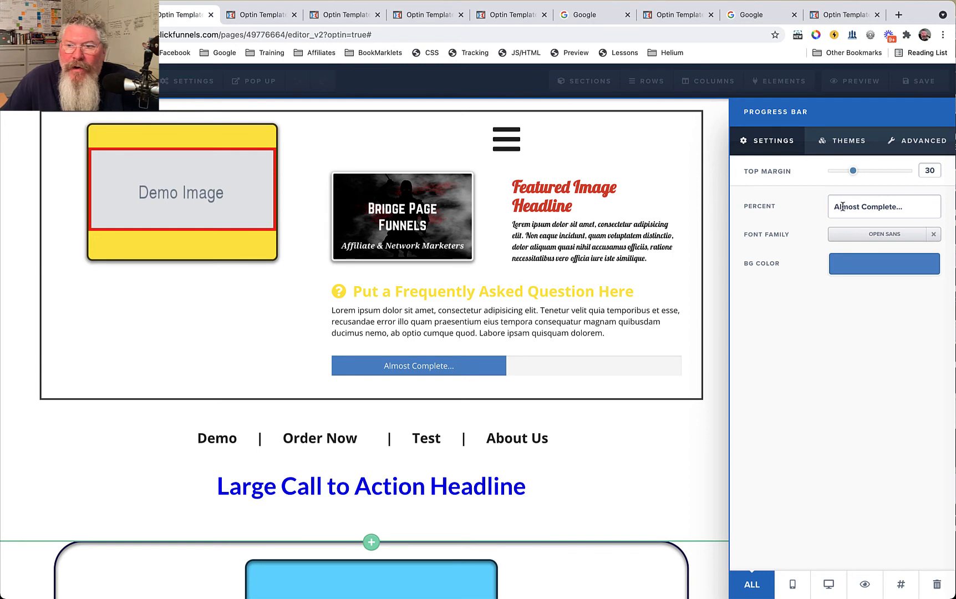
drag(843, 206, 897, 207)
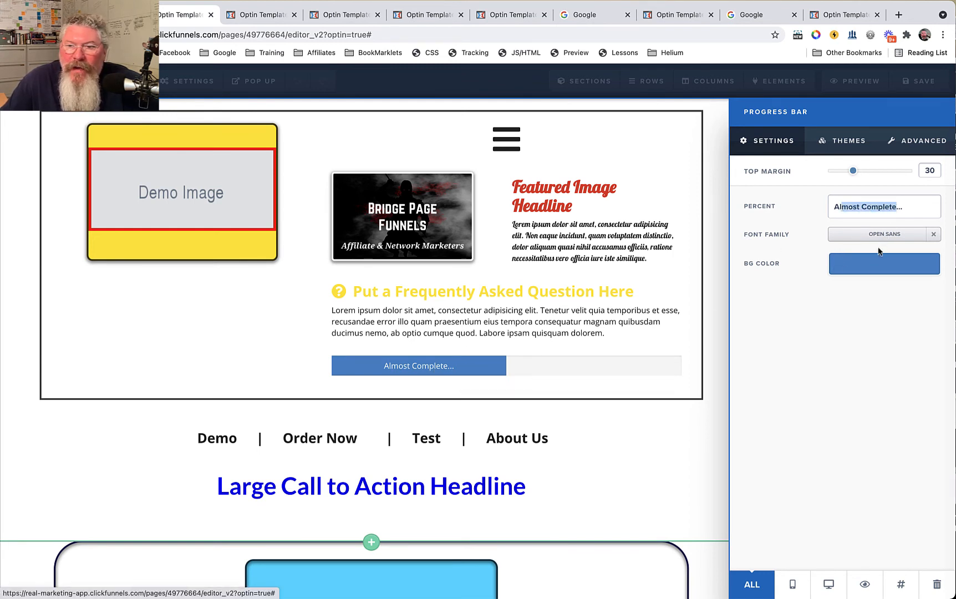
click(873, 268)
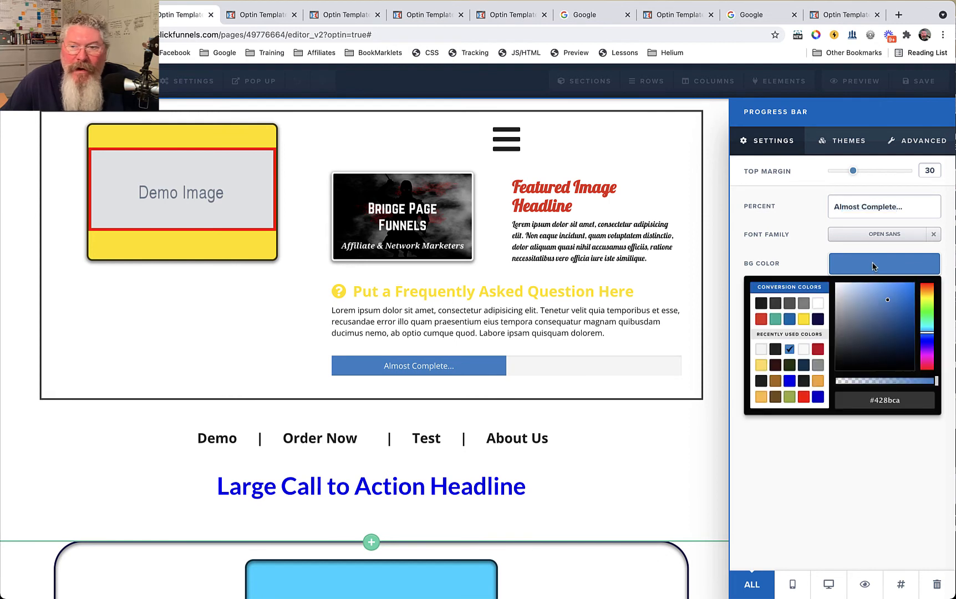
click(818, 348)
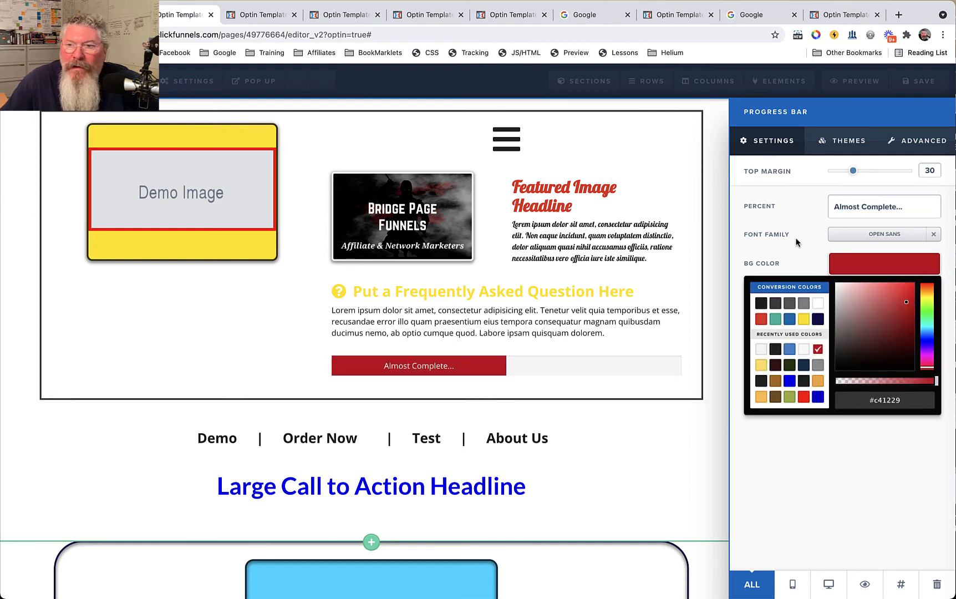
Try the Bold Bottom Border, Light Gradient and Stripes themes on the progress bar, and apply the Animated Stripes theme.
click(841, 141)
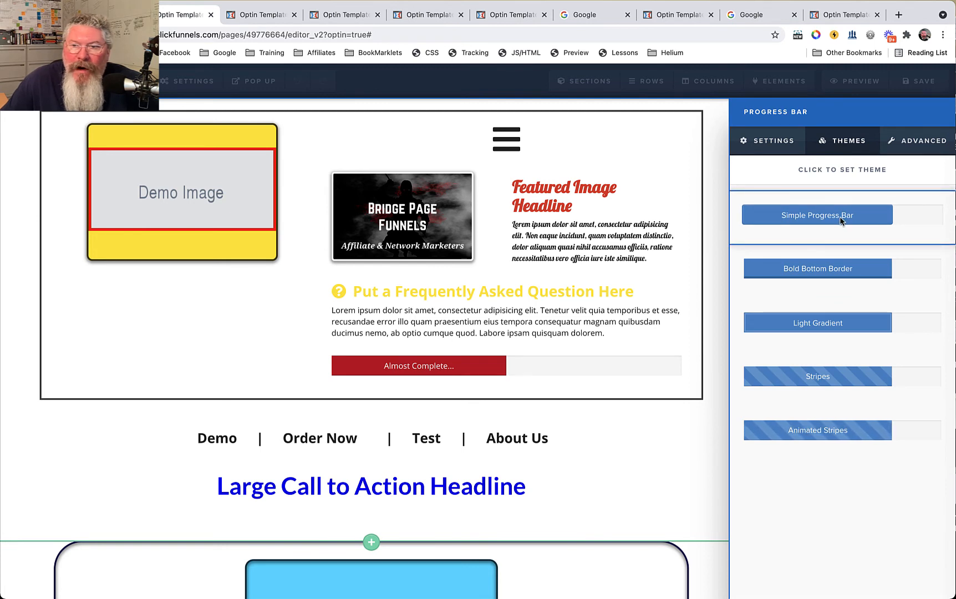
click(819, 272)
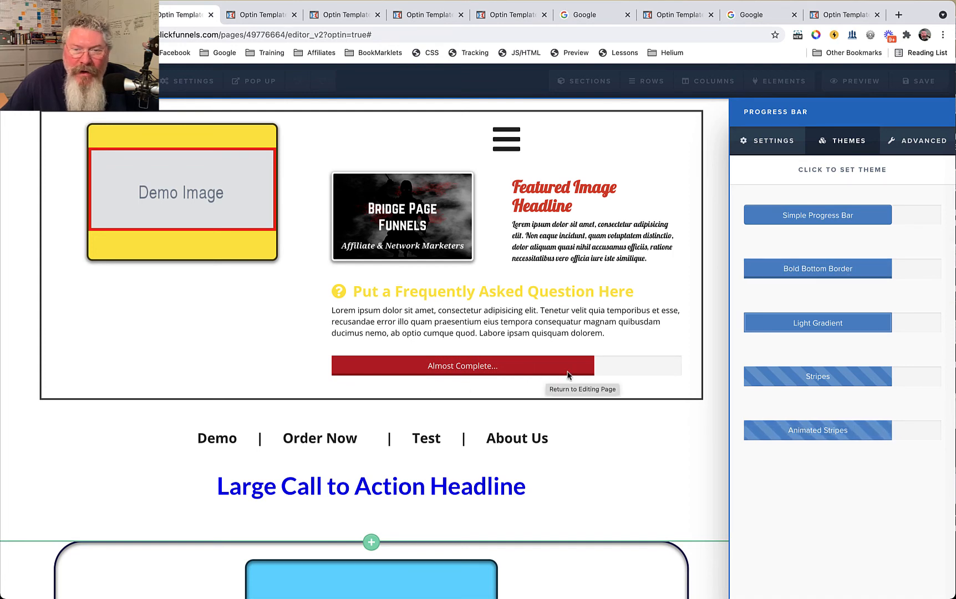
click(821, 325)
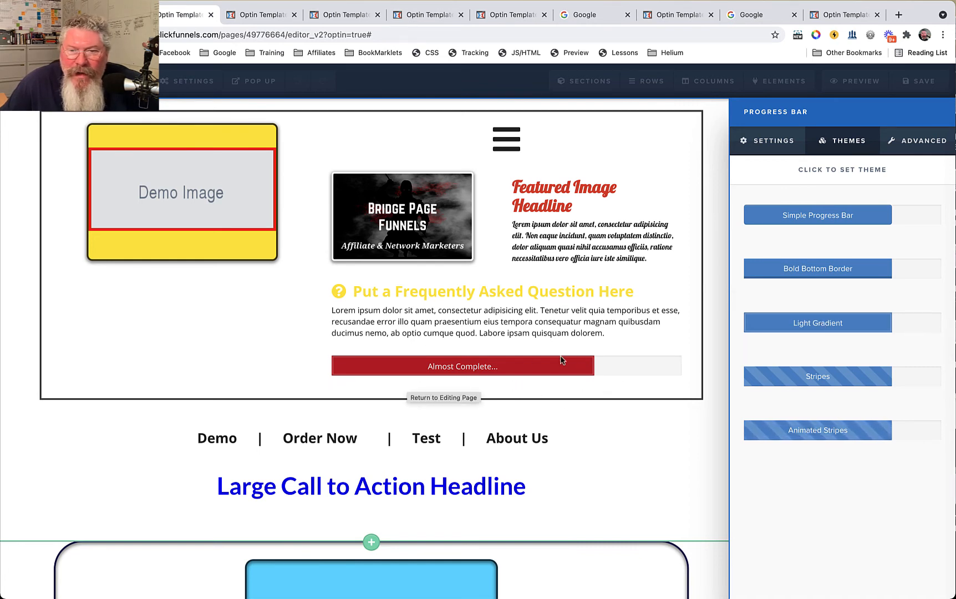
click(811, 379)
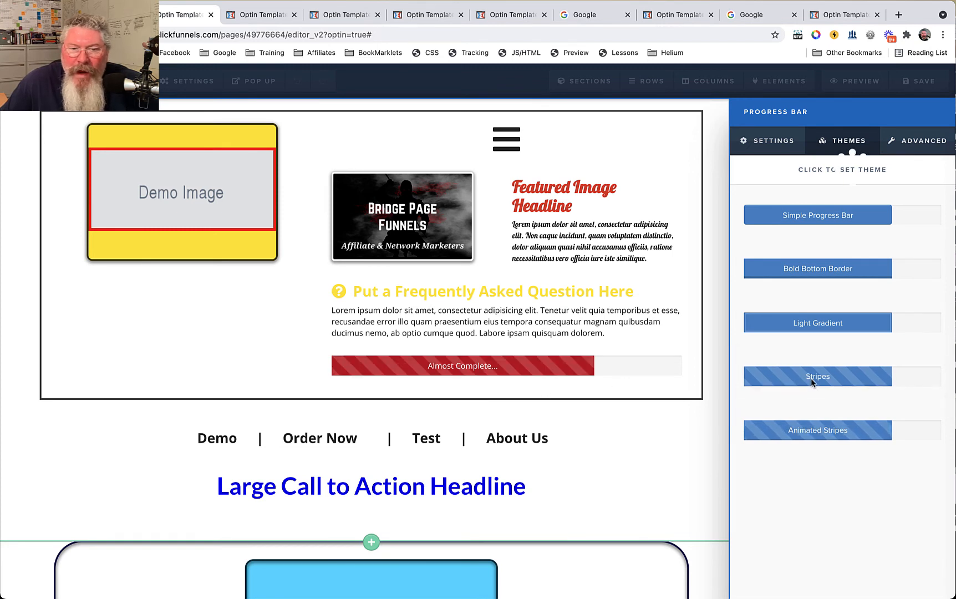
click(816, 429)
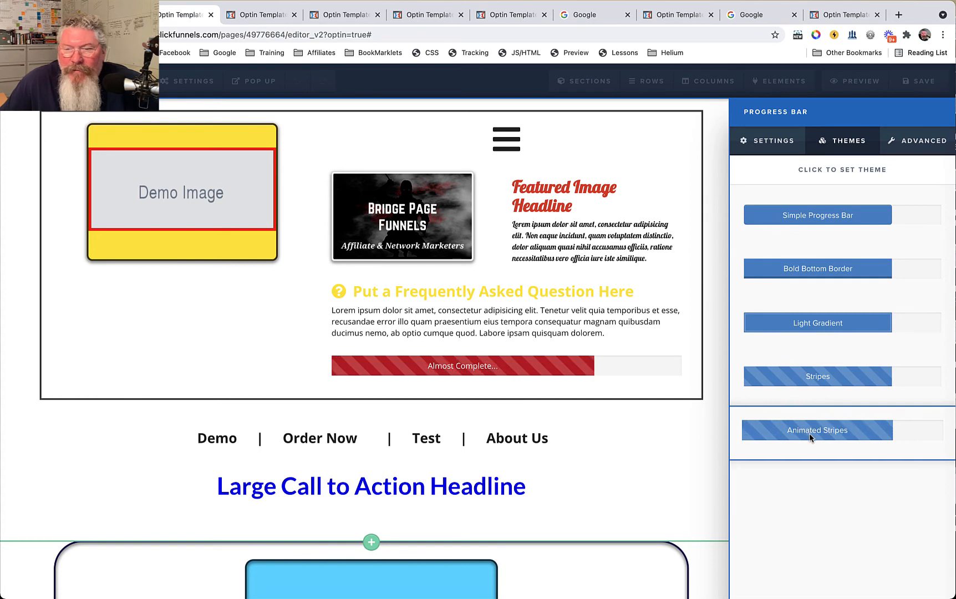
Try a percent width of 33 Percent on the progress bar, and set it to 50 Percent.
click(912, 144)
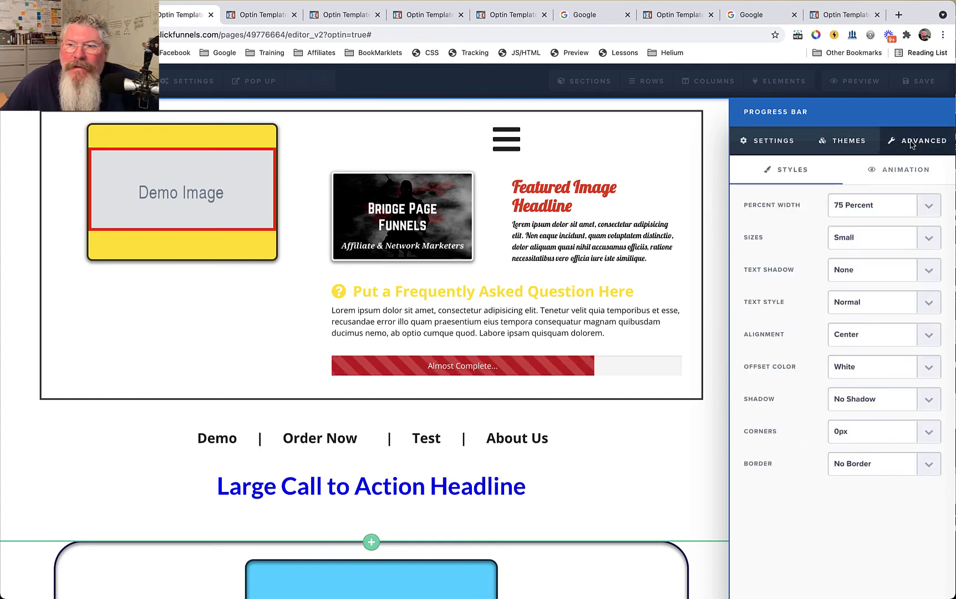
click(873, 206)
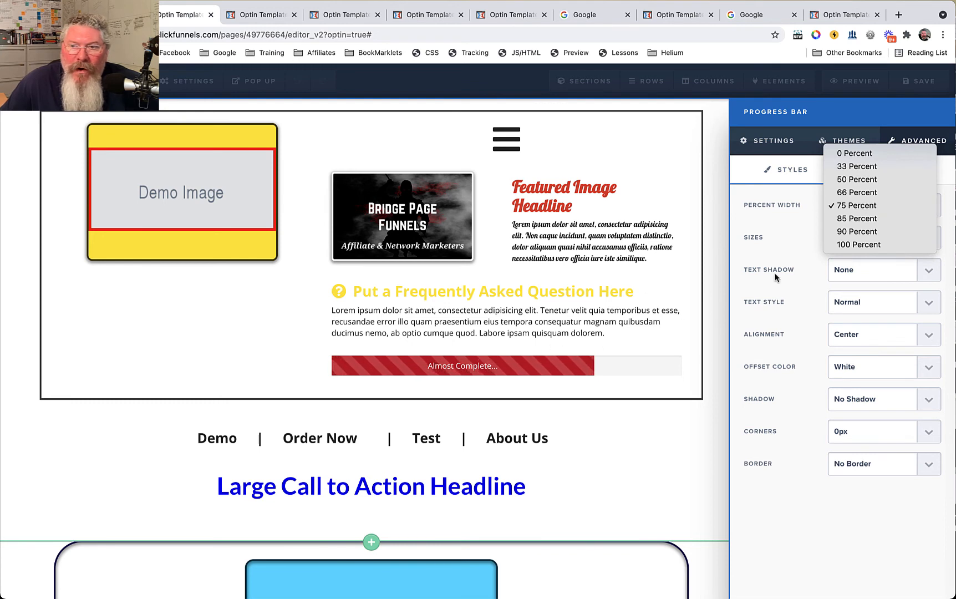
click(857, 167)
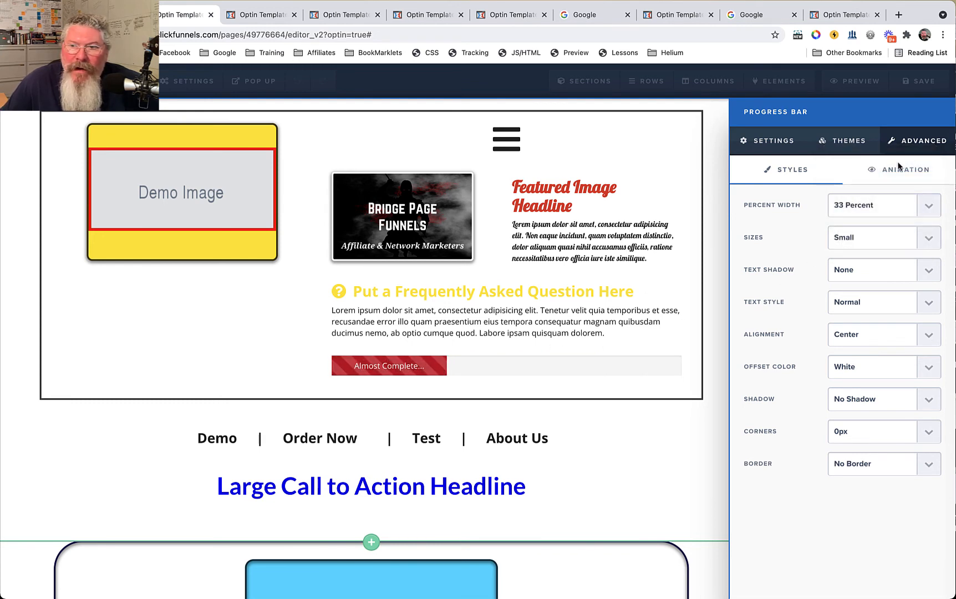
click(875, 203)
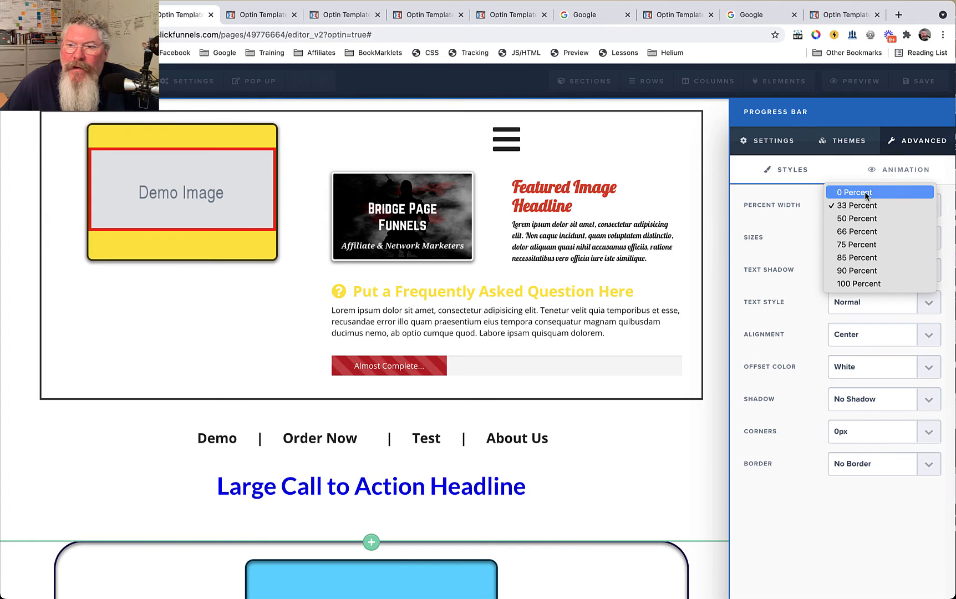
click(854, 220)
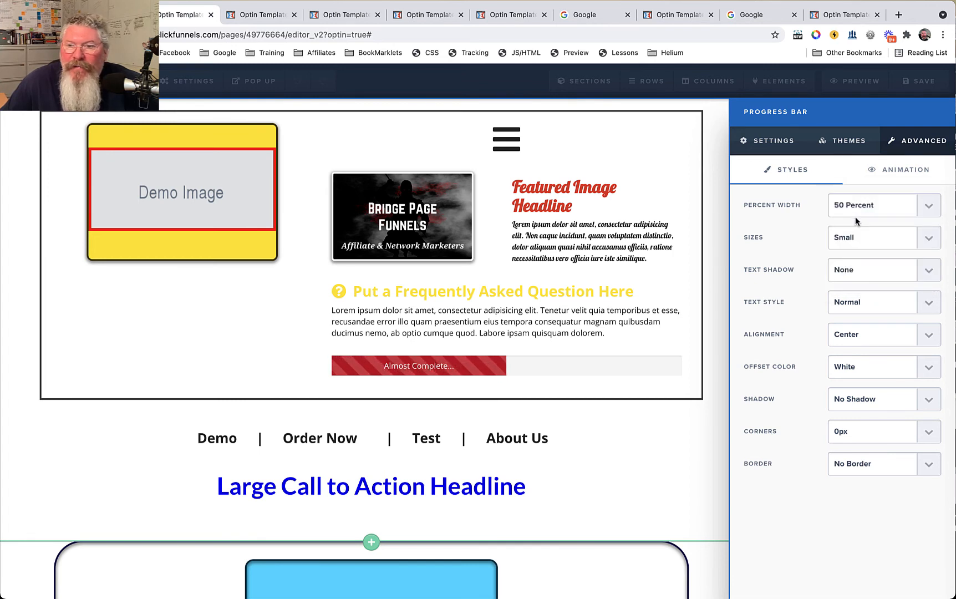
Set the progress bar's size to Large and its text shadow to Dark Shadow.
click(860, 232)
click(856, 264)
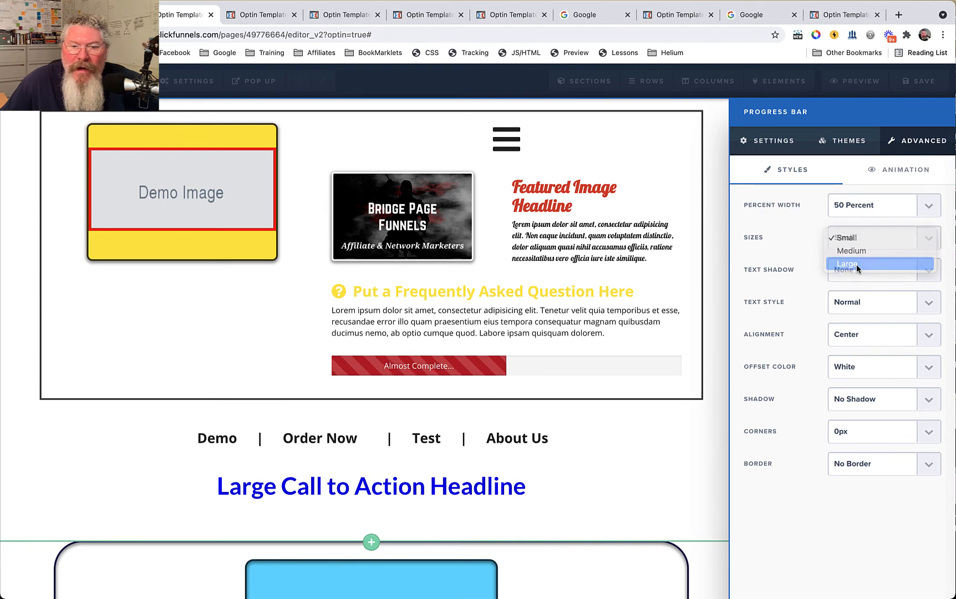
click(859, 269)
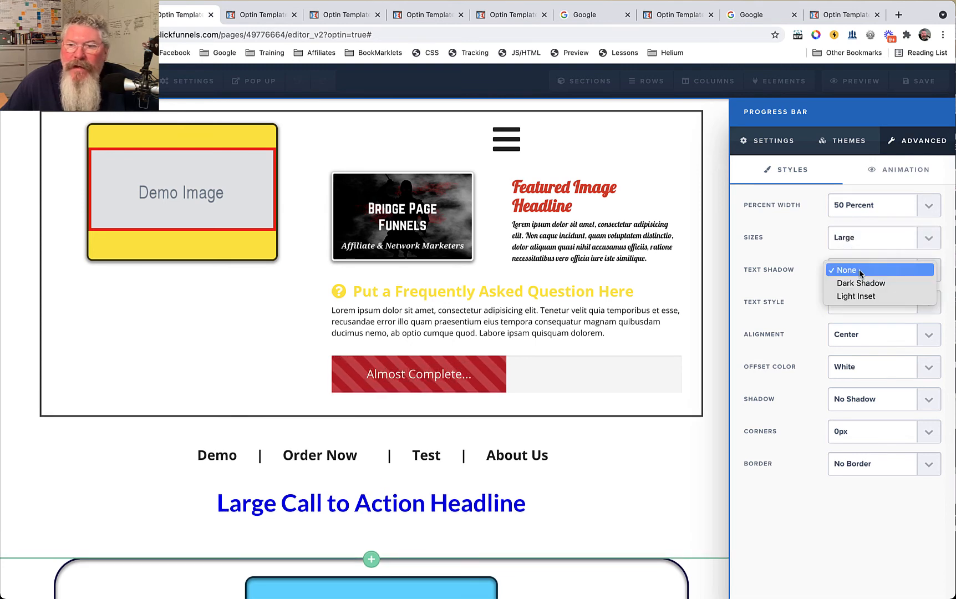
click(864, 283)
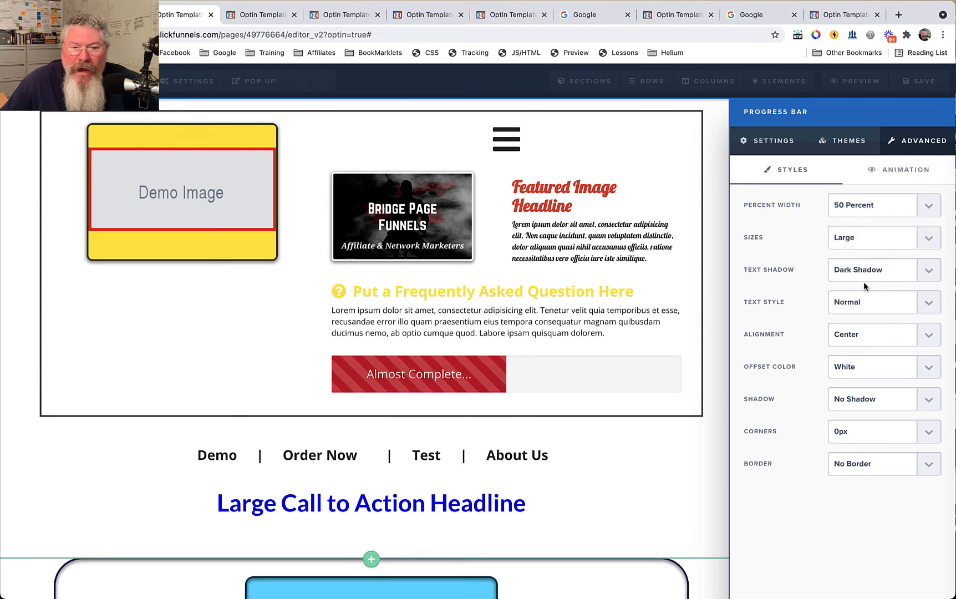
Try the progress bar's text shadow at None, and set it back to Dark Shadow.
click(864, 270)
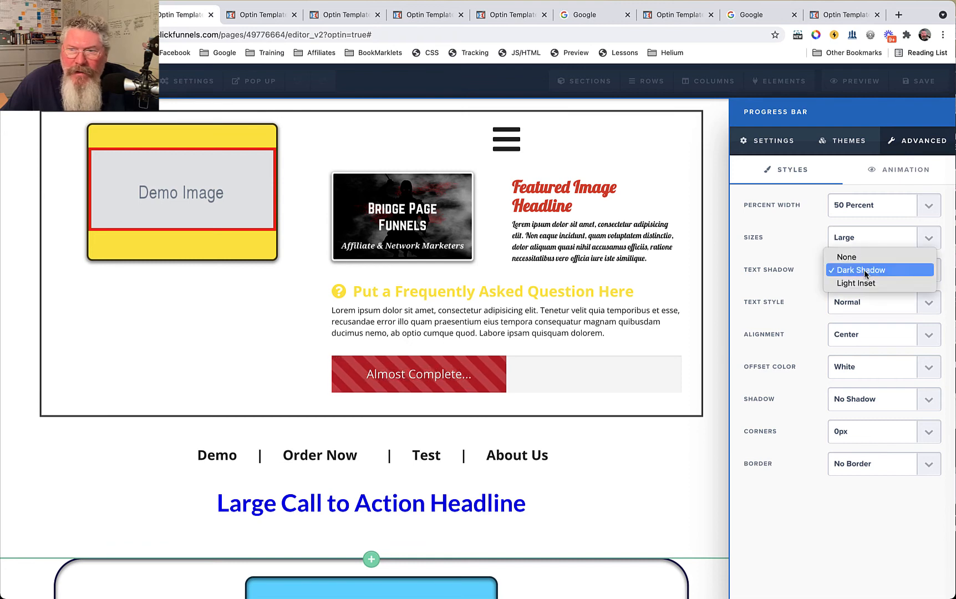
click(862, 257)
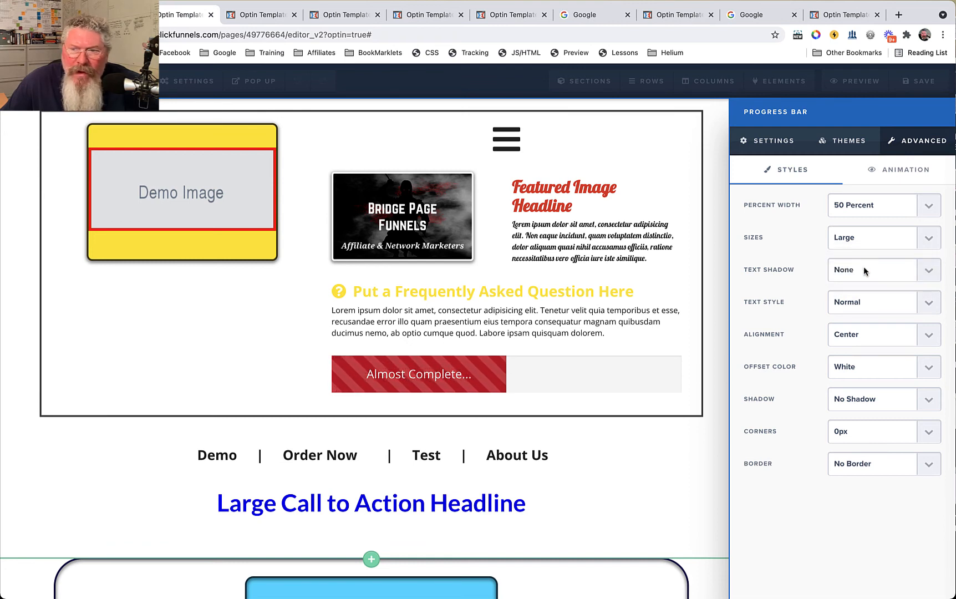
click(863, 269)
click(863, 283)
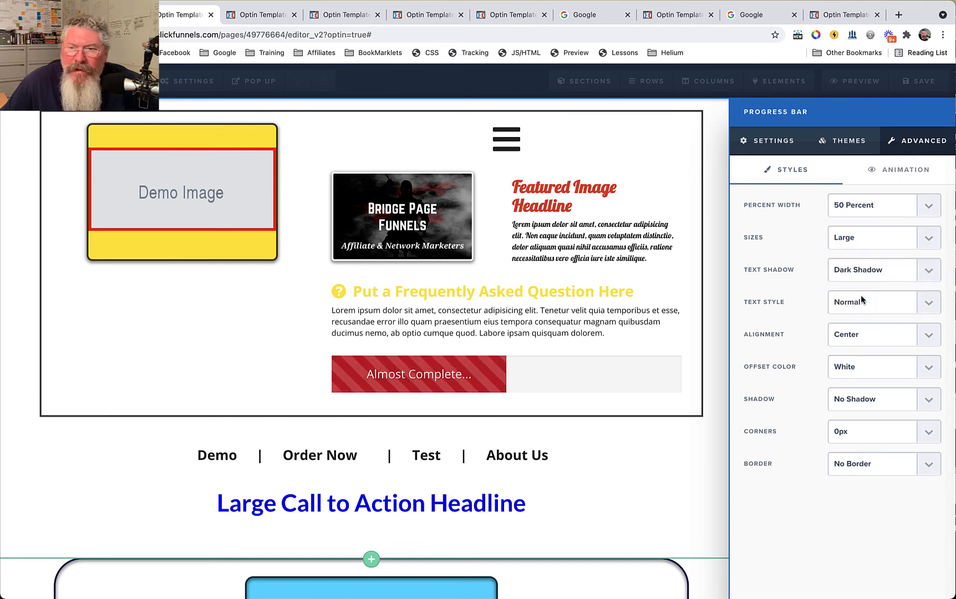
Try the Bold text style on the progress bar, and set it to Bold and Italic.
click(861, 299)
click(861, 314)
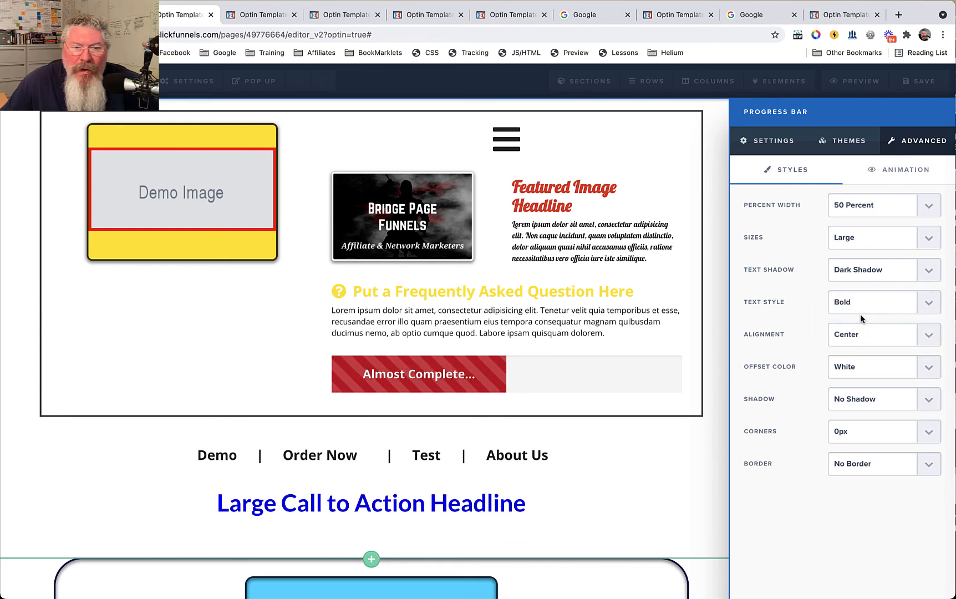
click(862, 304)
click(866, 327)
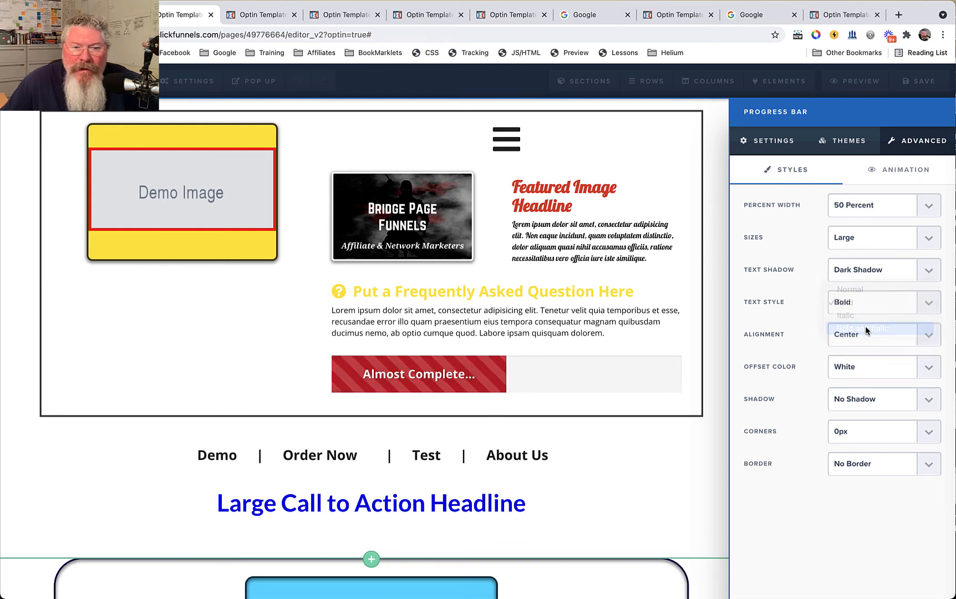
click(864, 330)
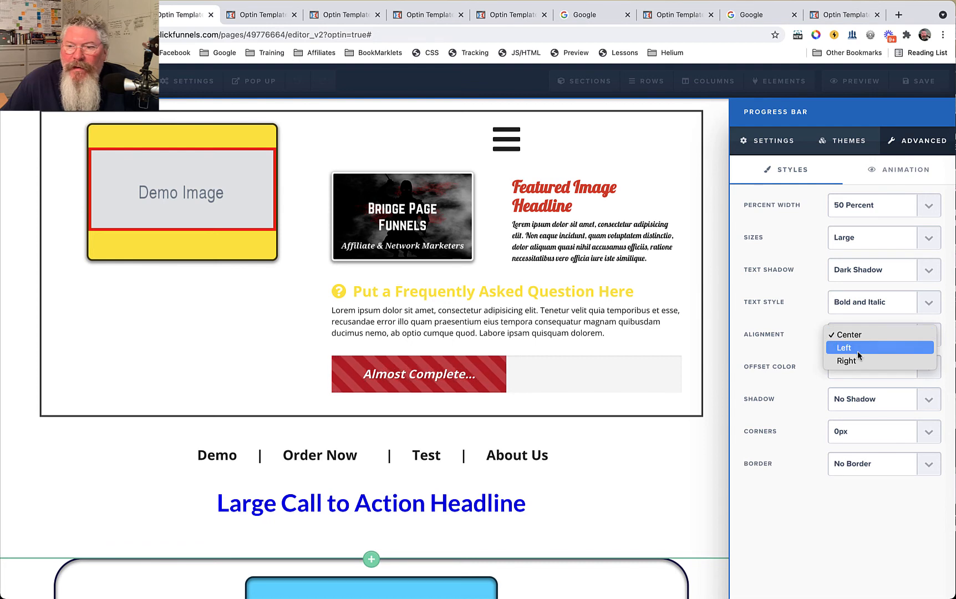
click(816, 319)
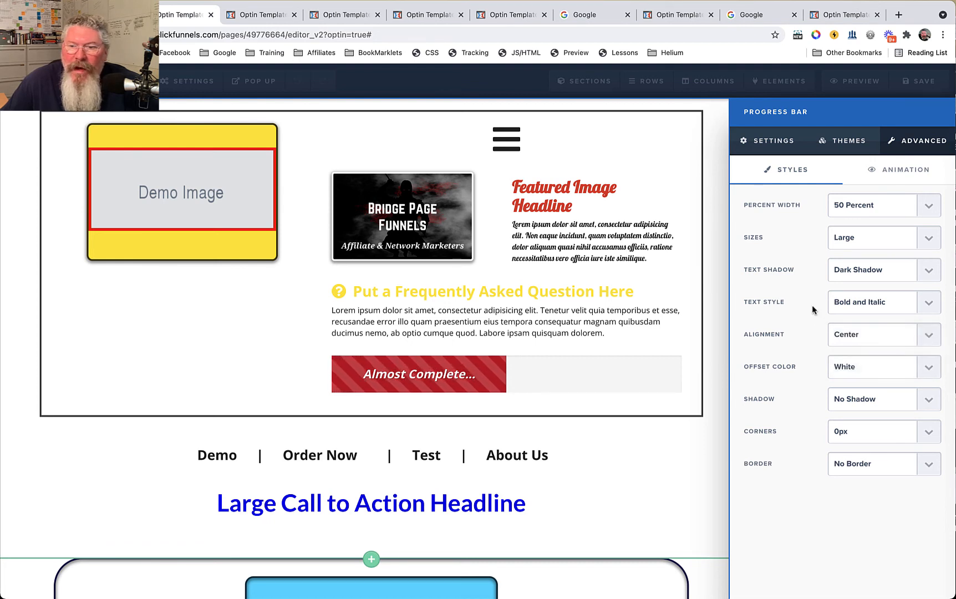
Try the Transparent White, Black and Transparent Black offset colors on the progress bar, and set it back to White.
click(872, 367)
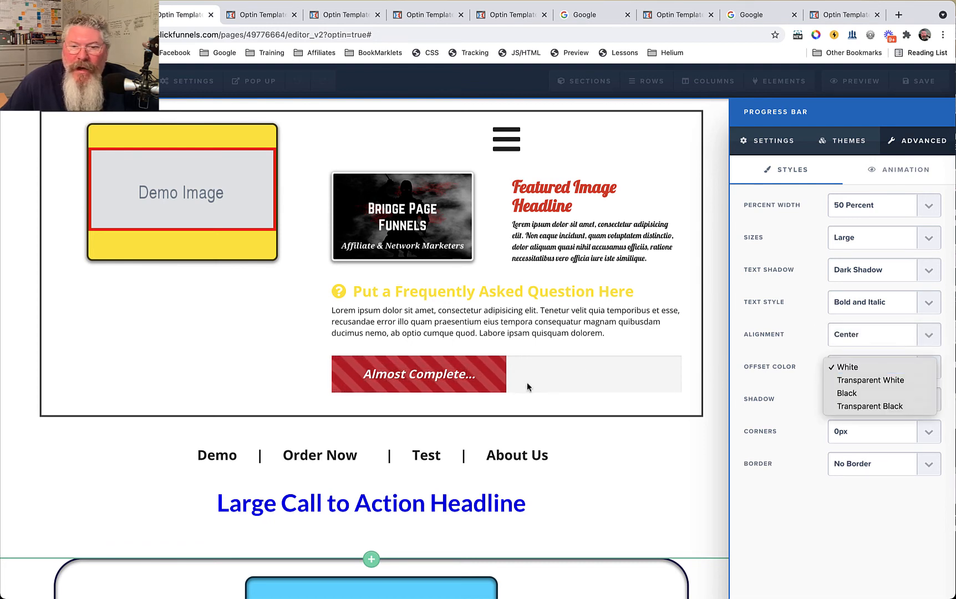
click(858, 379)
click(857, 380)
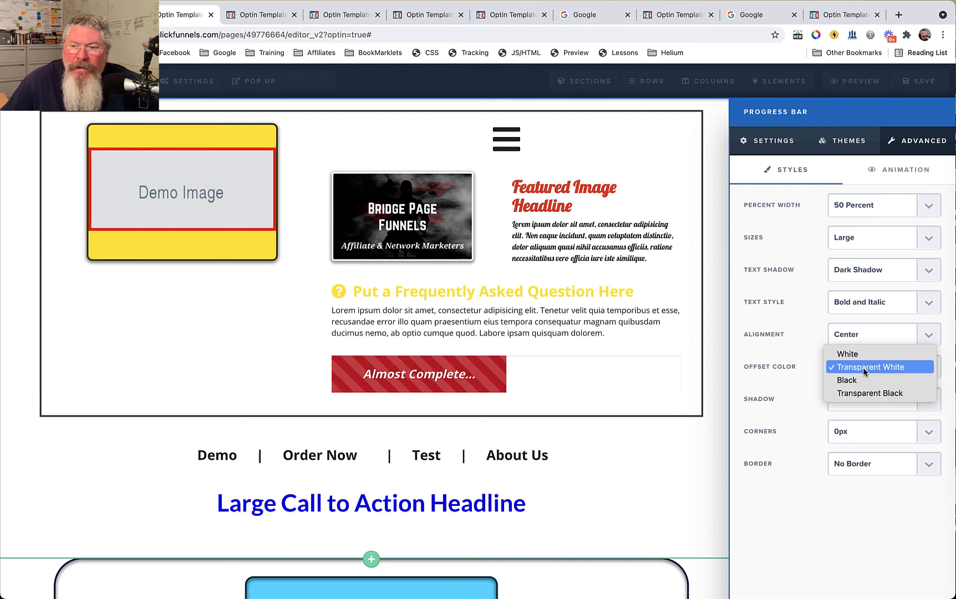
click(858, 377)
click(859, 376)
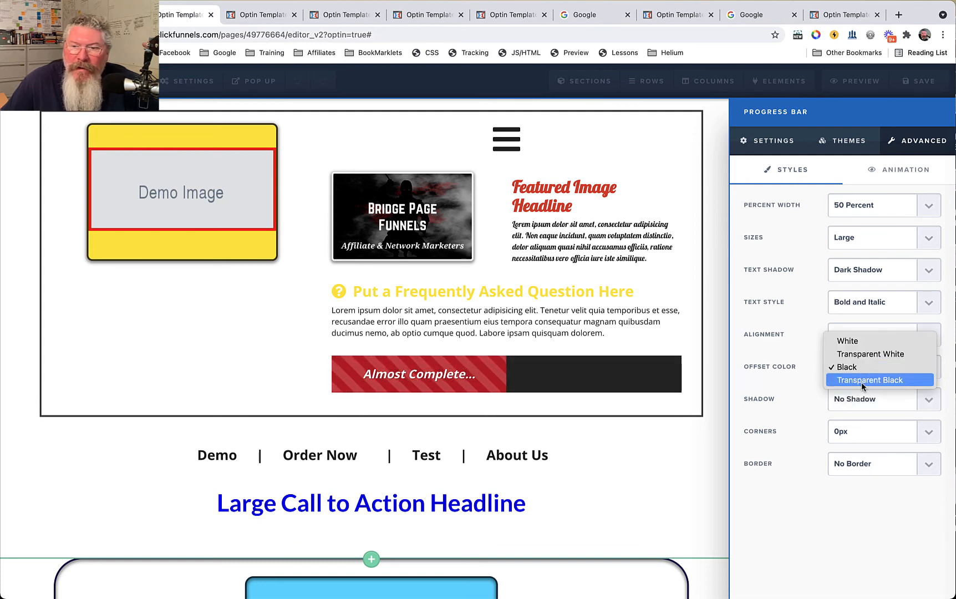
click(861, 380)
click(865, 370)
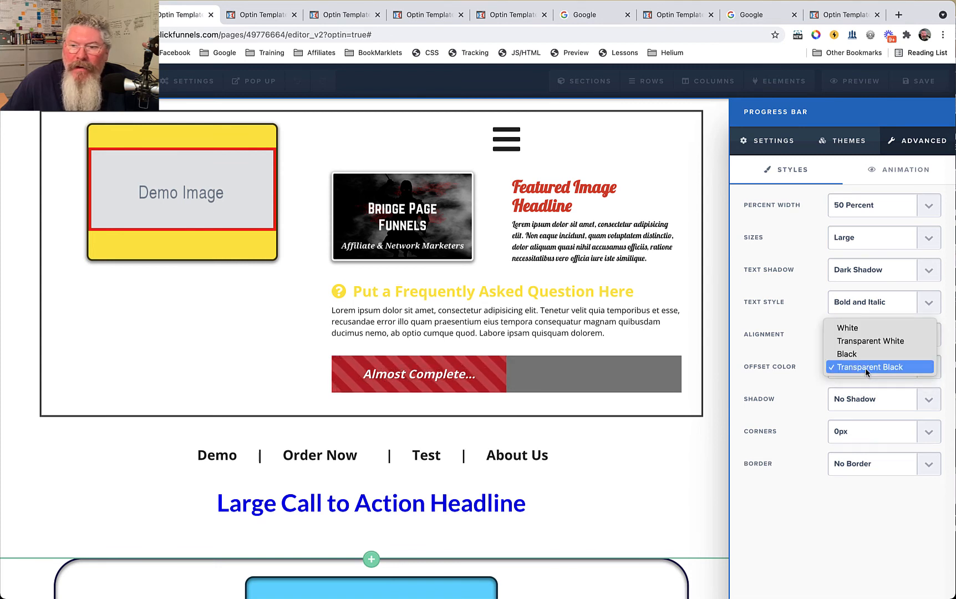
click(857, 326)
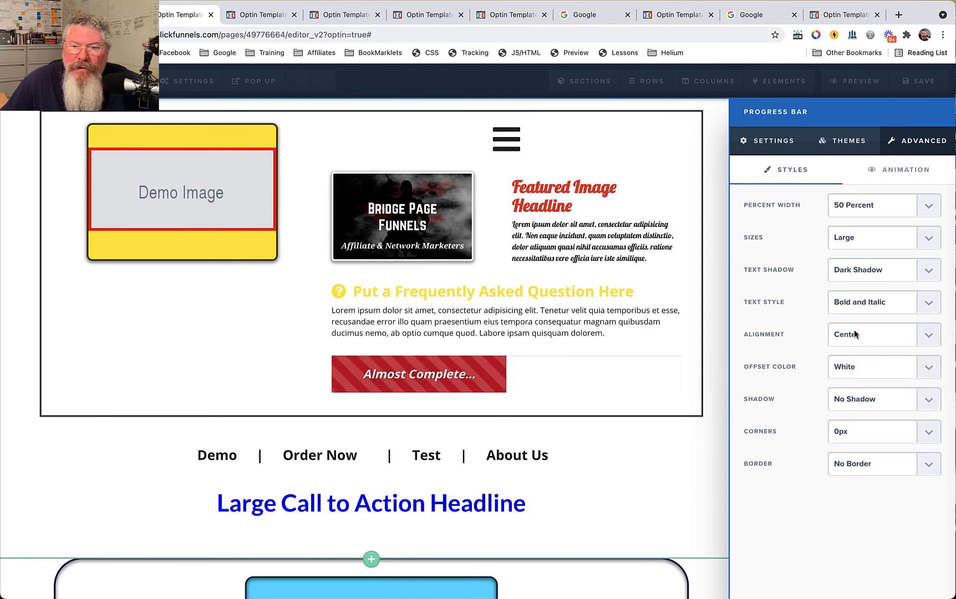
Compare the Transparent White, White and Black offset colors on the progress bar once more, ending on White.
click(862, 366)
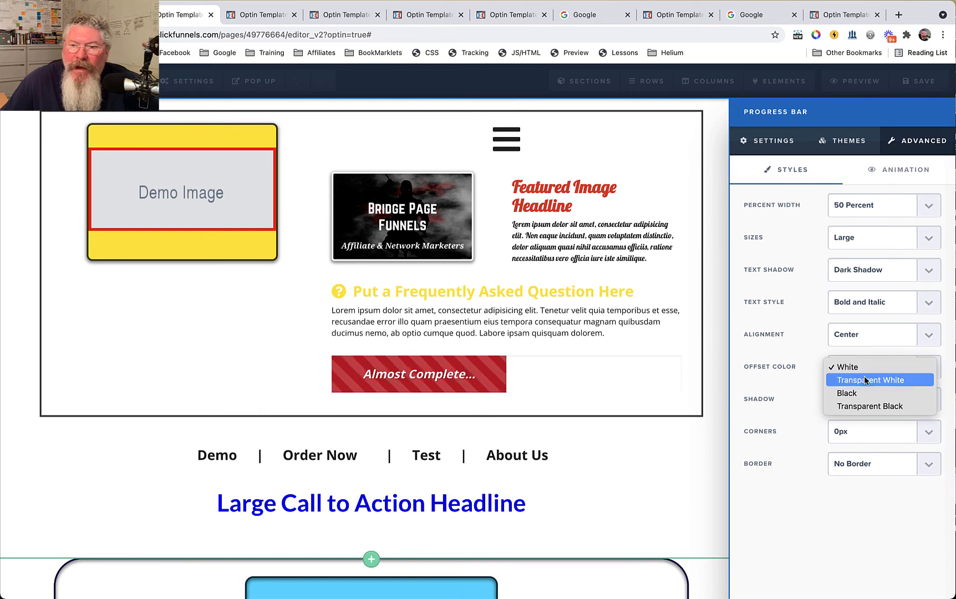
click(864, 377)
click(865, 369)
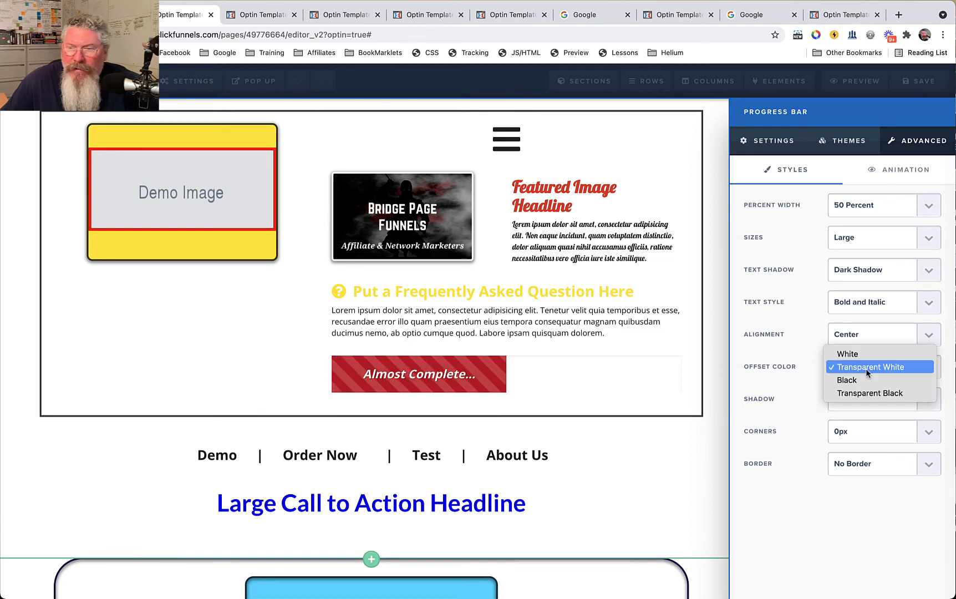
click(861, 353)
click(862, 370)
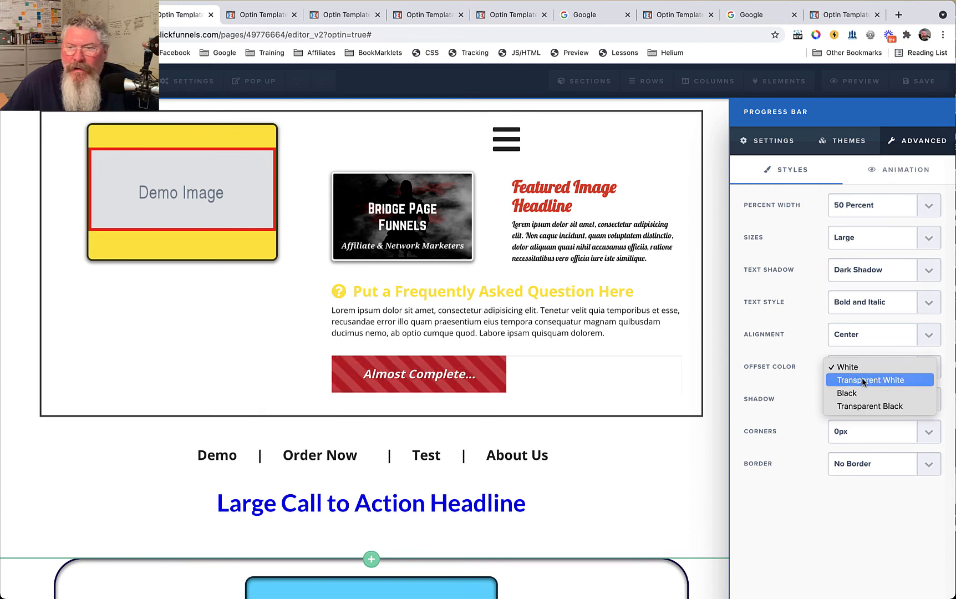
click(864, 390)
click(861, 371)
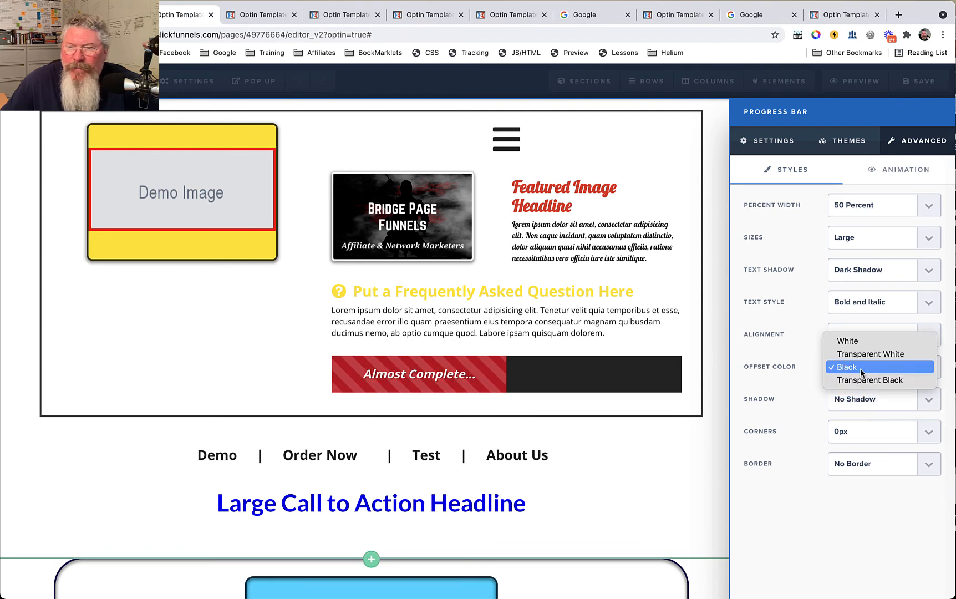
click(848, 338)
Set the progress bar's shadow to Hard Shadow and its corners to 20px.
click(859, 399)
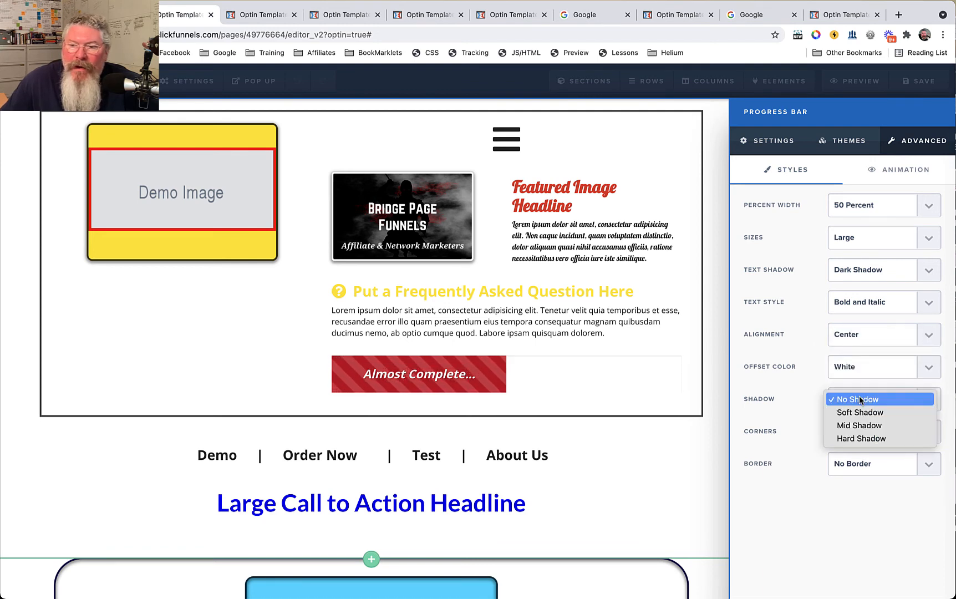
click(859, 438)
click(861, 431)
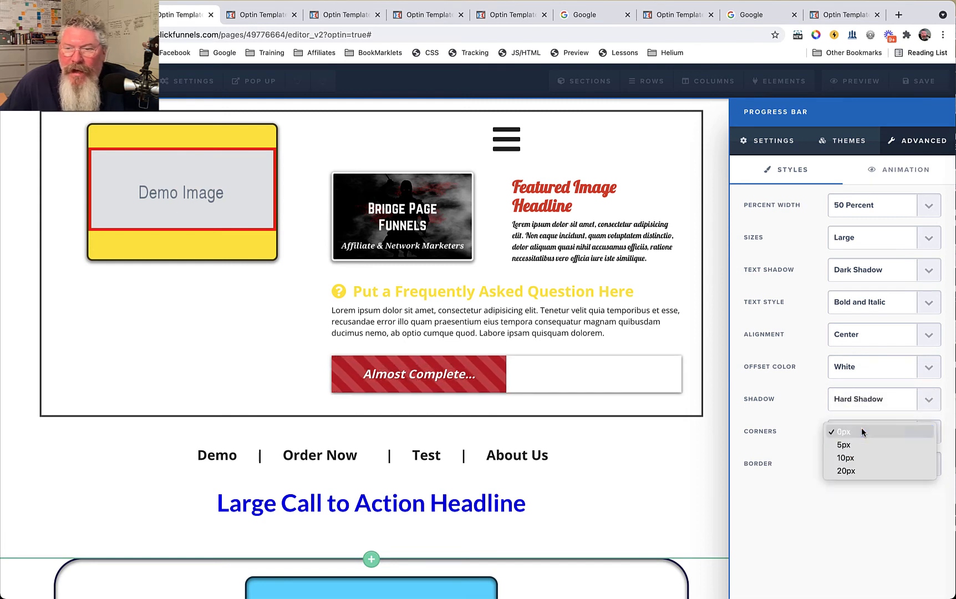
click(858, 471)
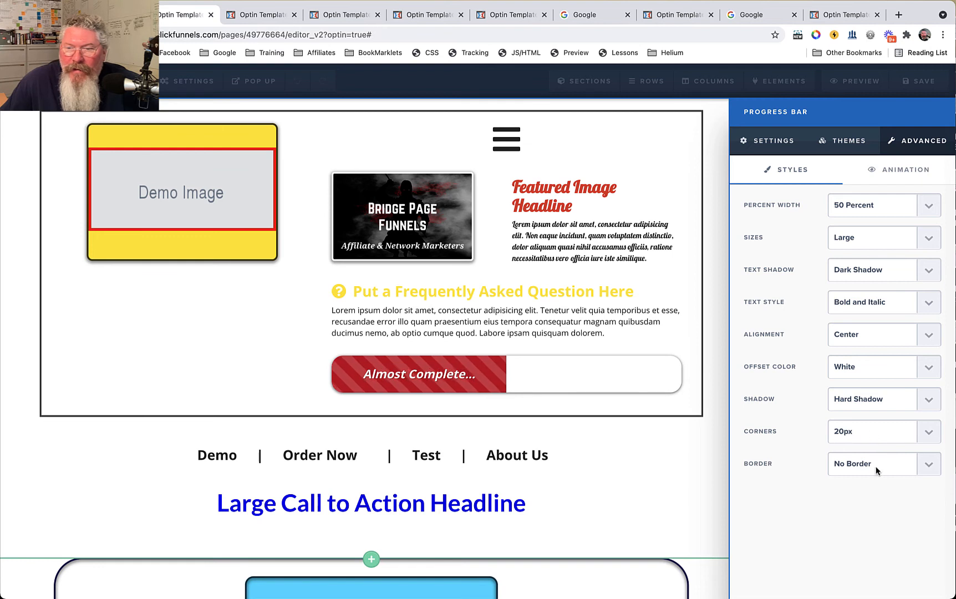
Turn on the progress bar's border and set its offset color to Black.
click(874, 467)
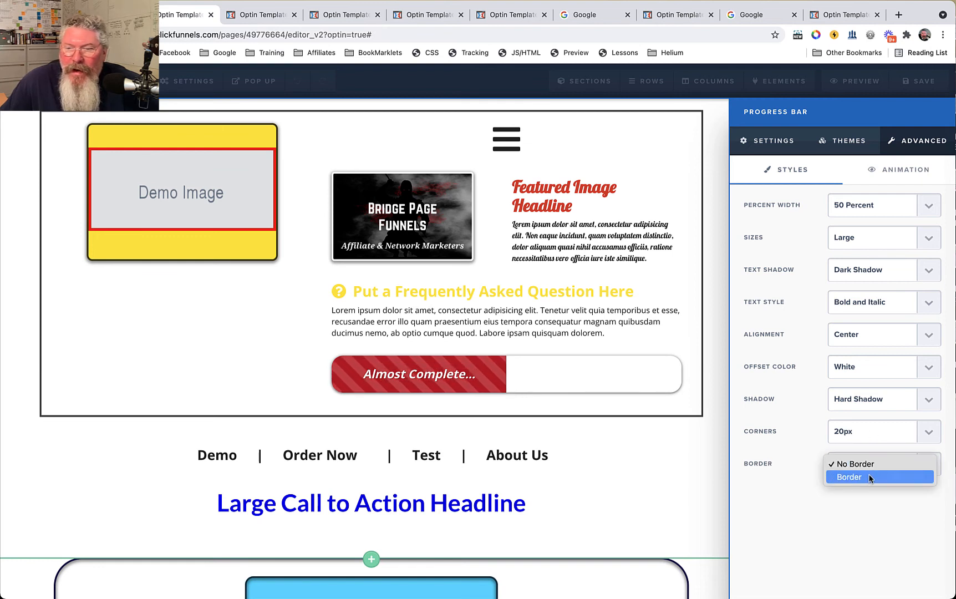
click(869, 478)
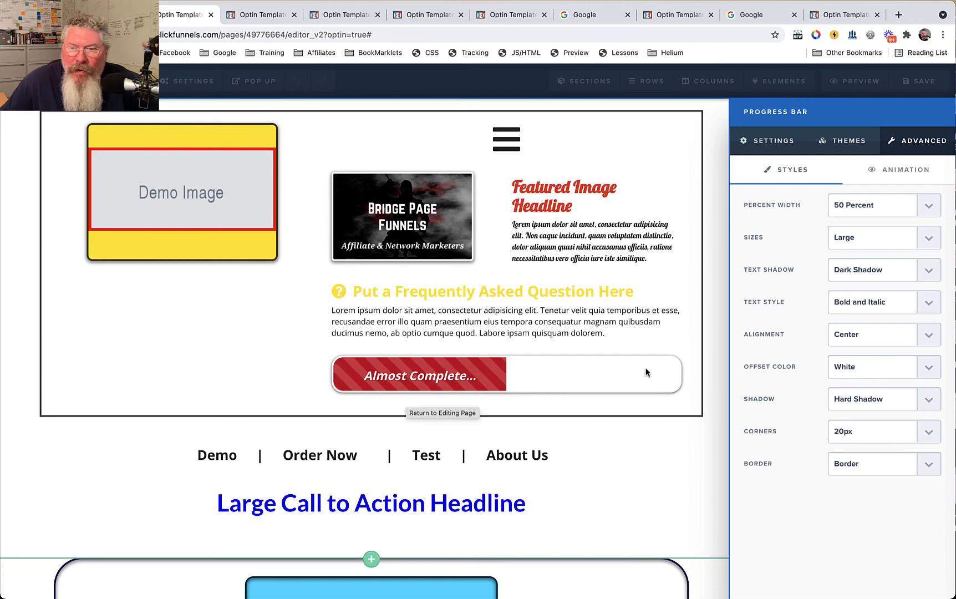
click(852, 371)
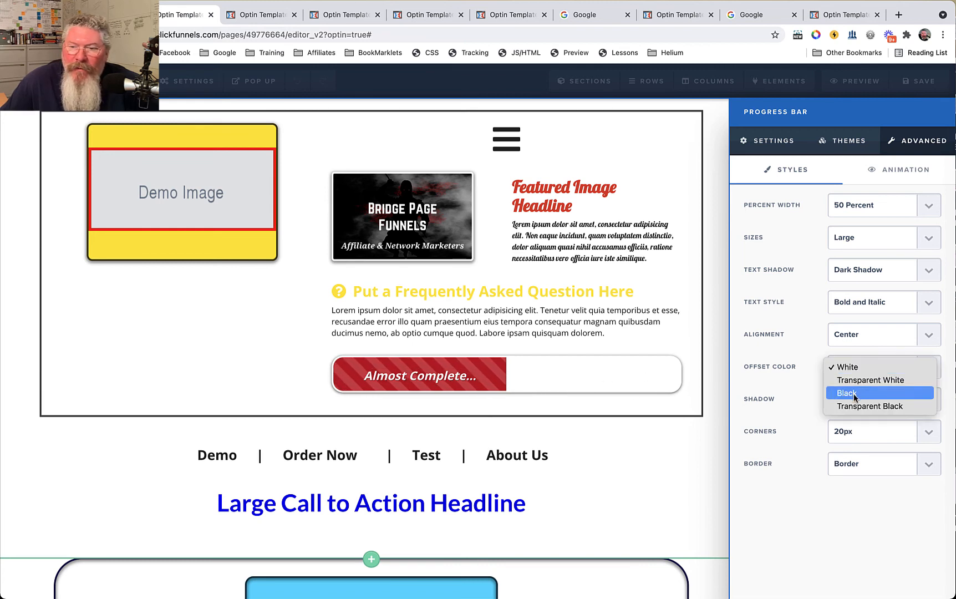
click(854, 393)
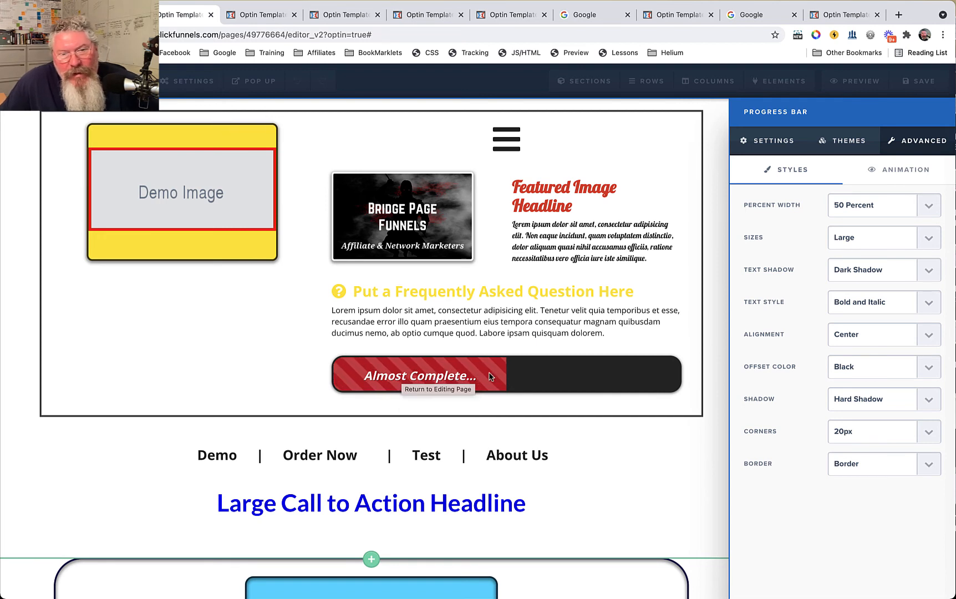
Try the dark #2f2f2f background color on the progress bar, and restore the red #c41229.
click(770, 142)
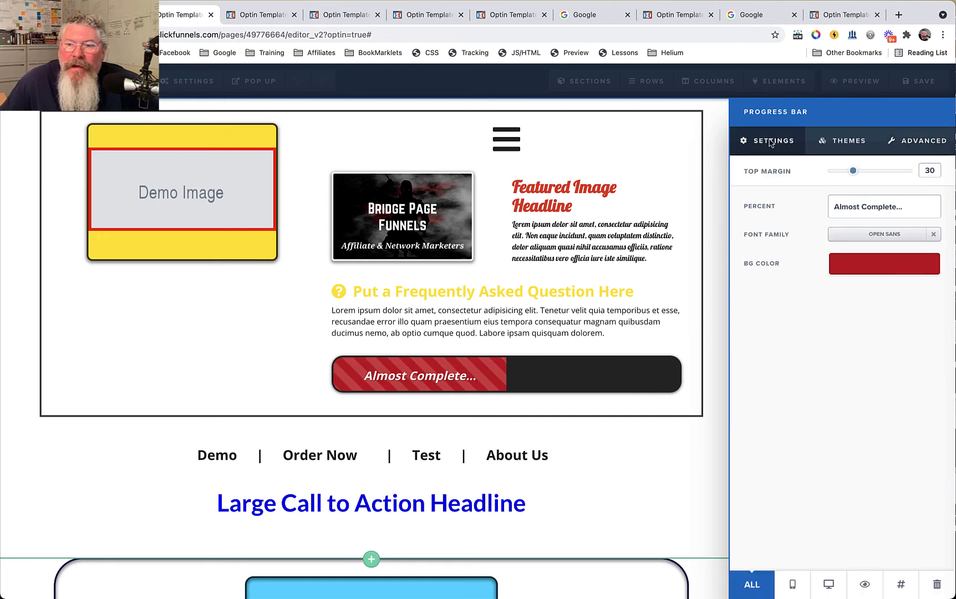
click(844, 263)
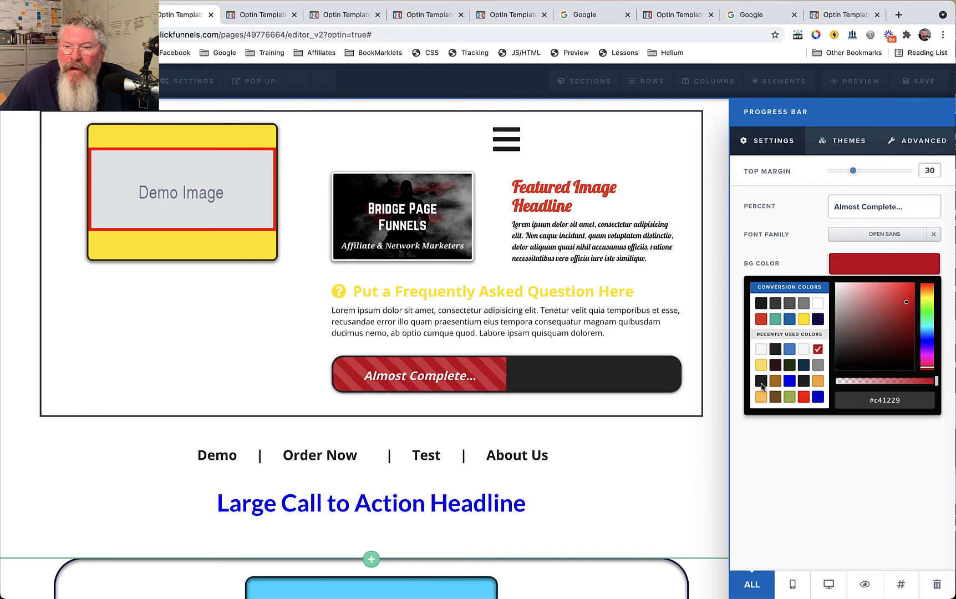
click(802, 382)
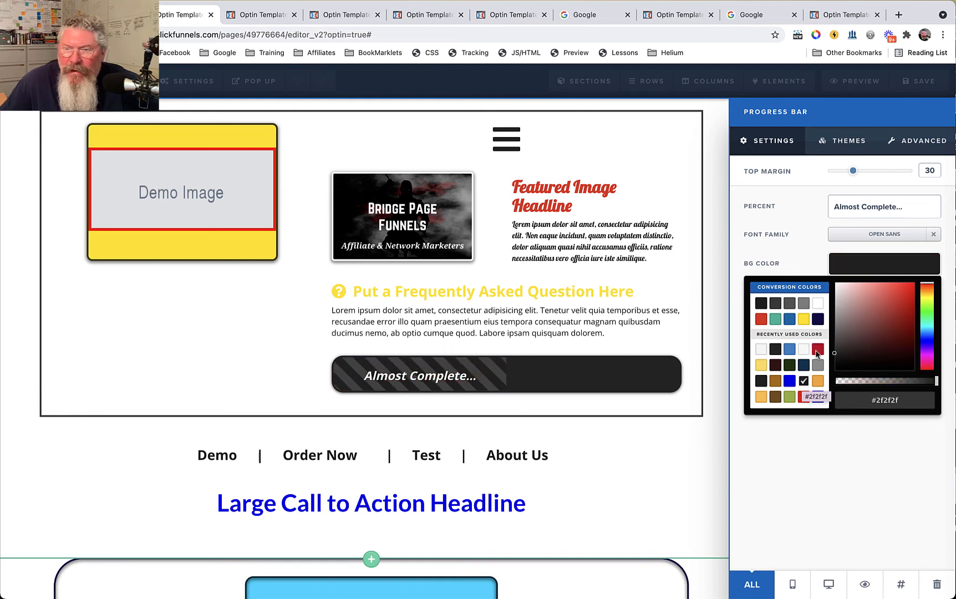
click(818, 350)
click(800, 234)
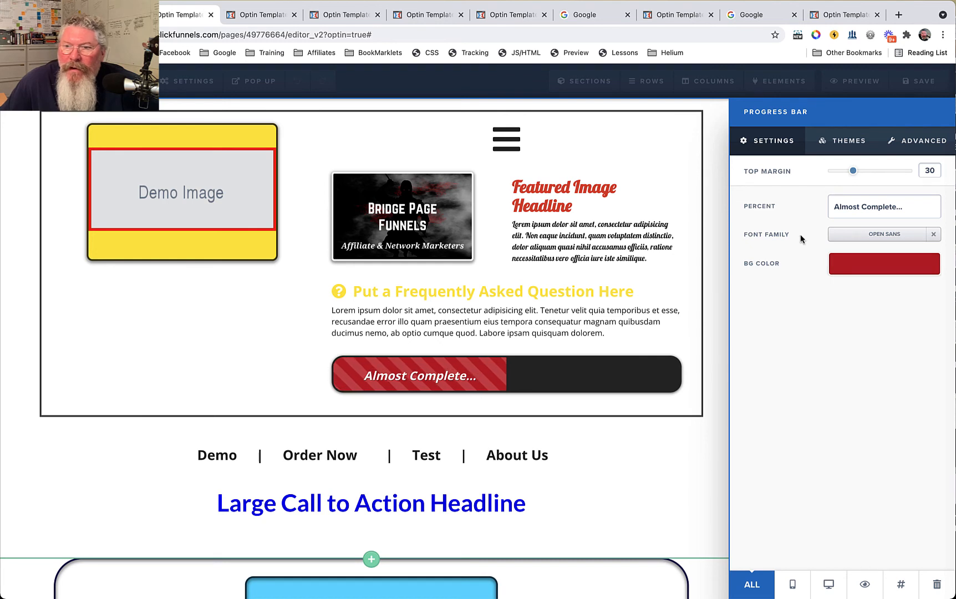
click(919, 145)
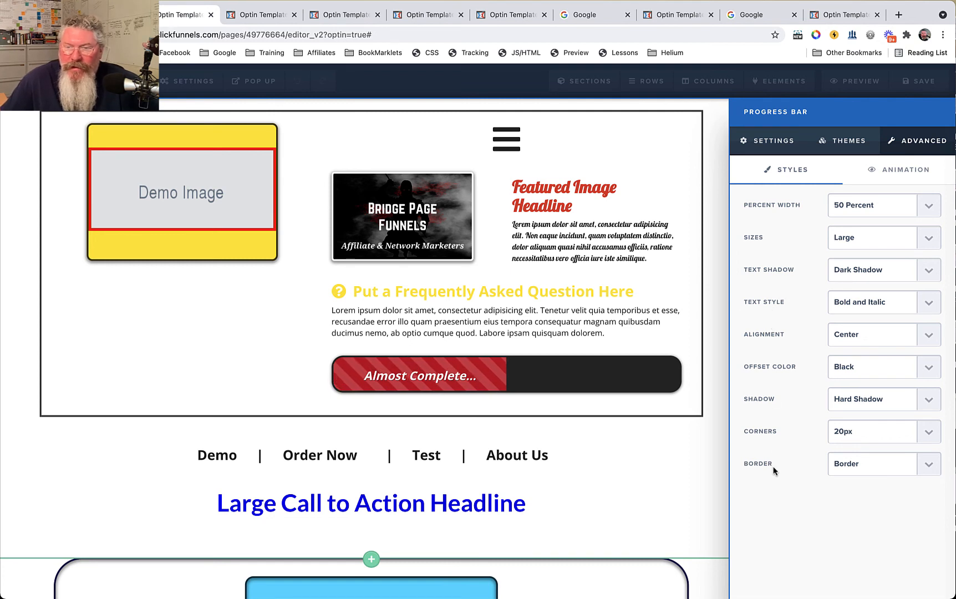
click(775, 143)
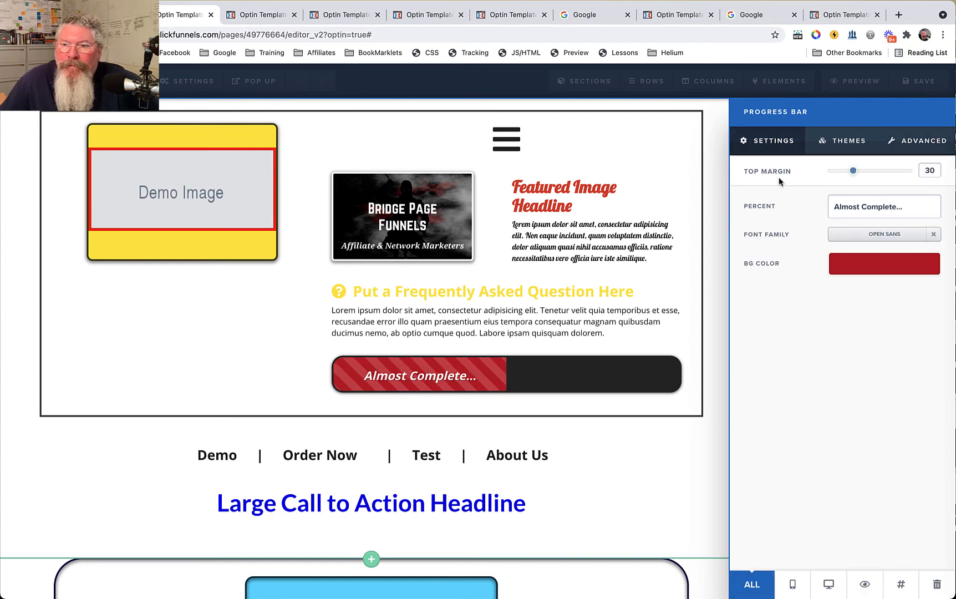
click(905, 144)
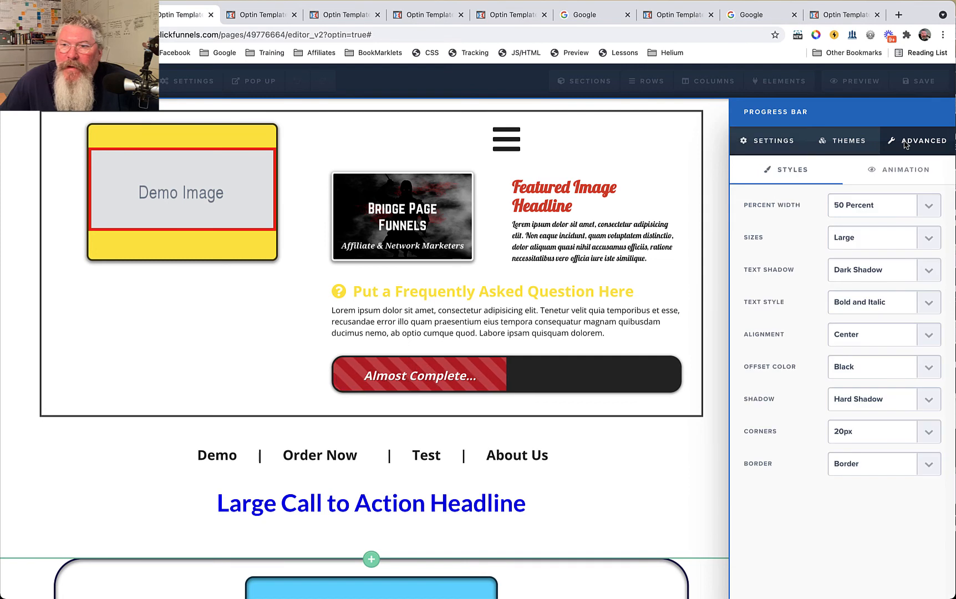
click(846, 142)
click(776, 142)
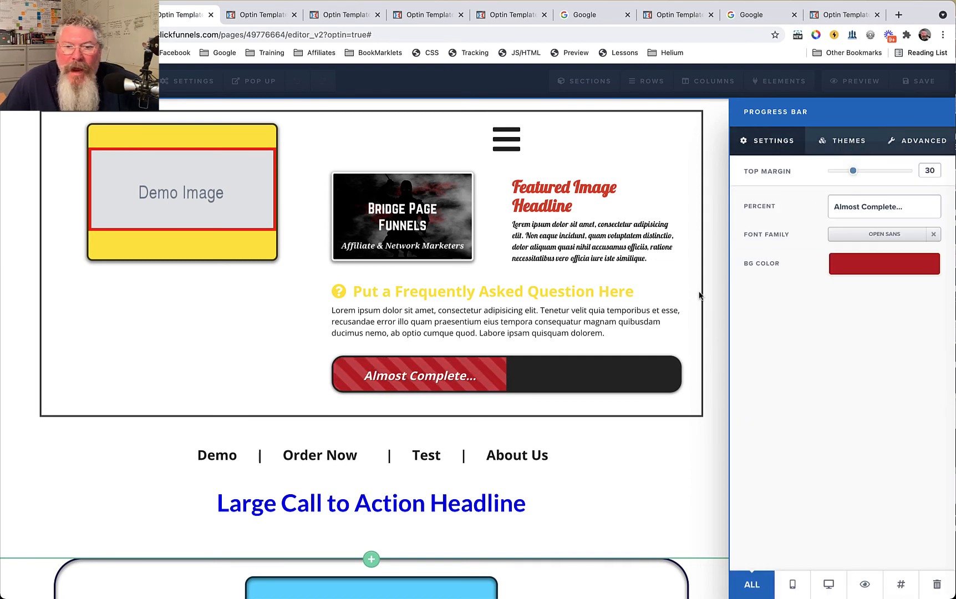
Try the progress bar with No Border, and turn the border back on.
click(924, 143)
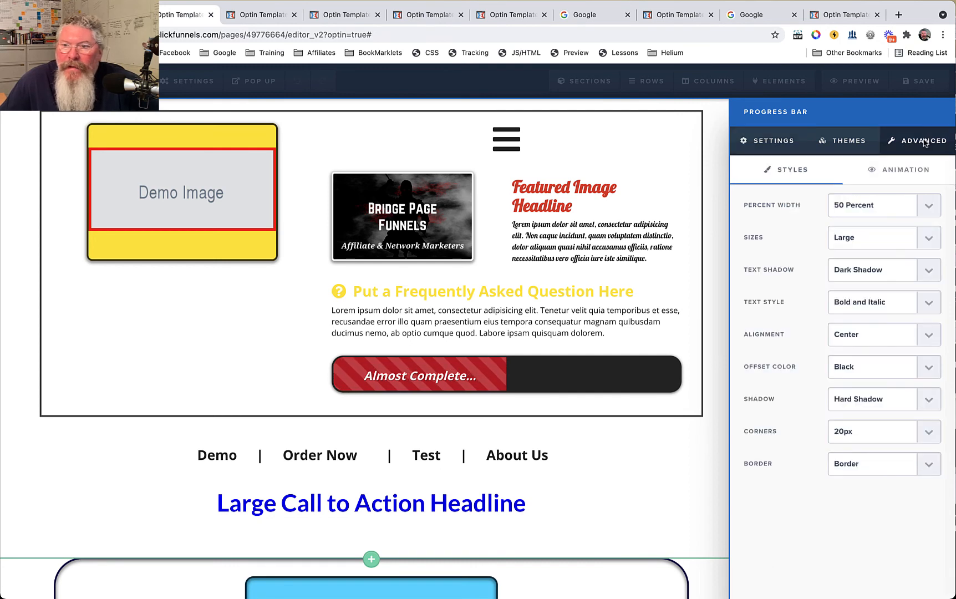
click(874, 466)
click(876, 452)
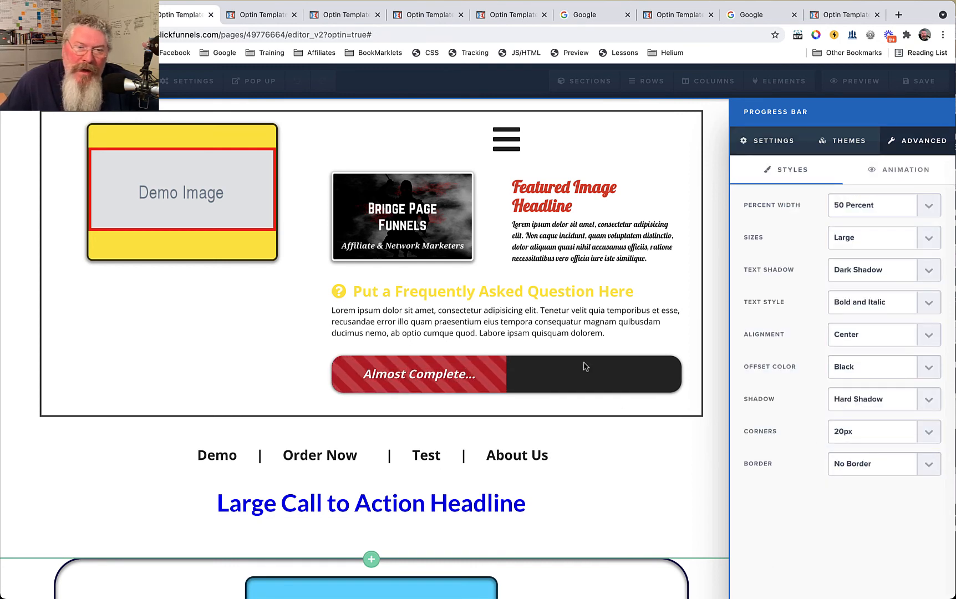
click(855, 462)
click(853, 477)
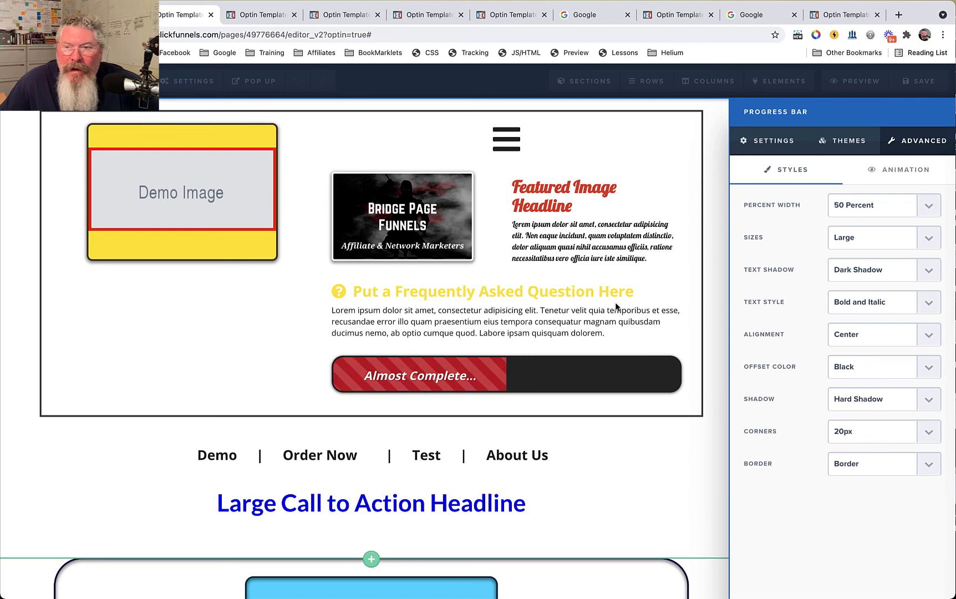
click(767, 140)
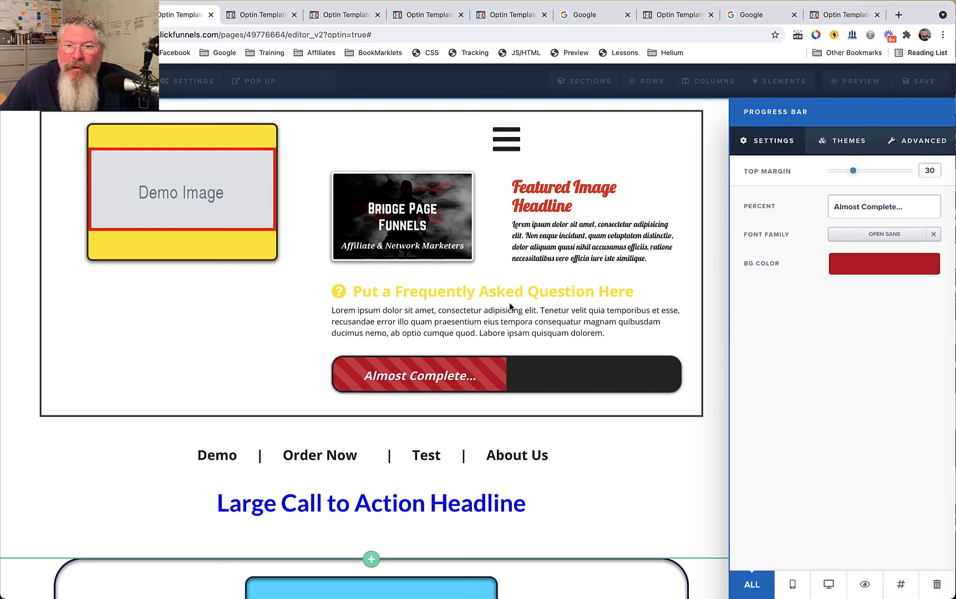
Add an Image List block below the progress bar and open its settings.
click(608, 398)
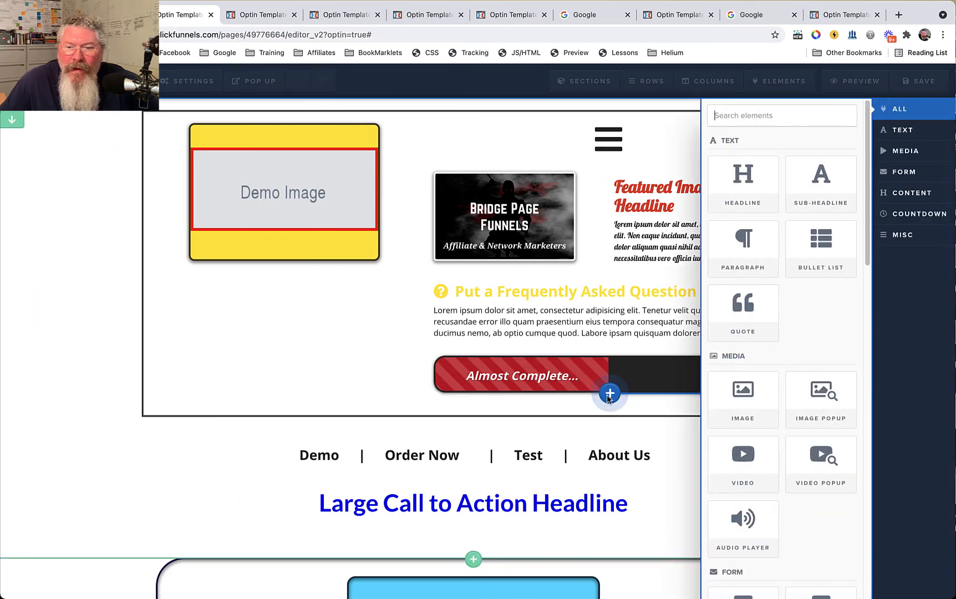
scroll(802, 358, down, 10)
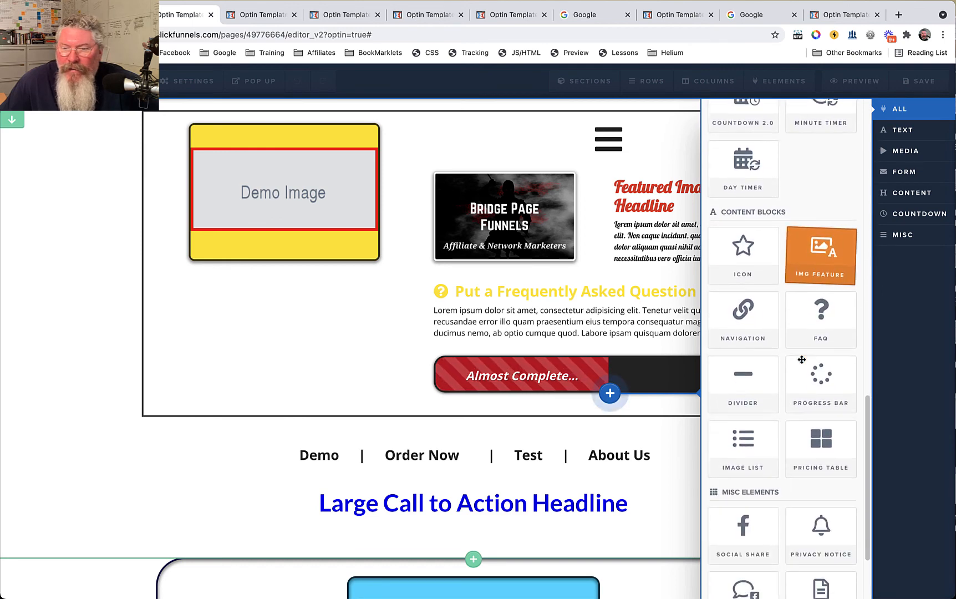
click(750, 450)
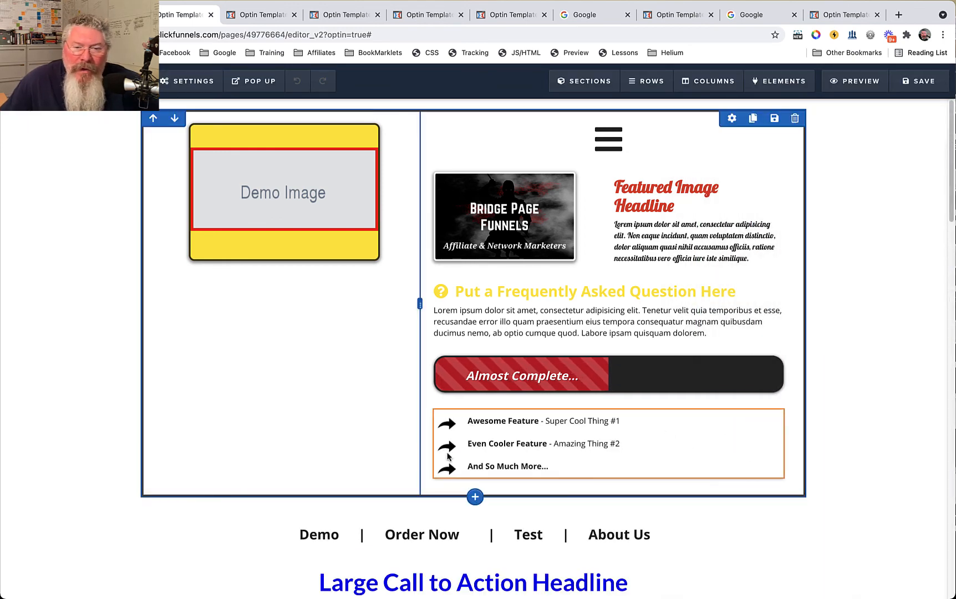
click(524, 420)
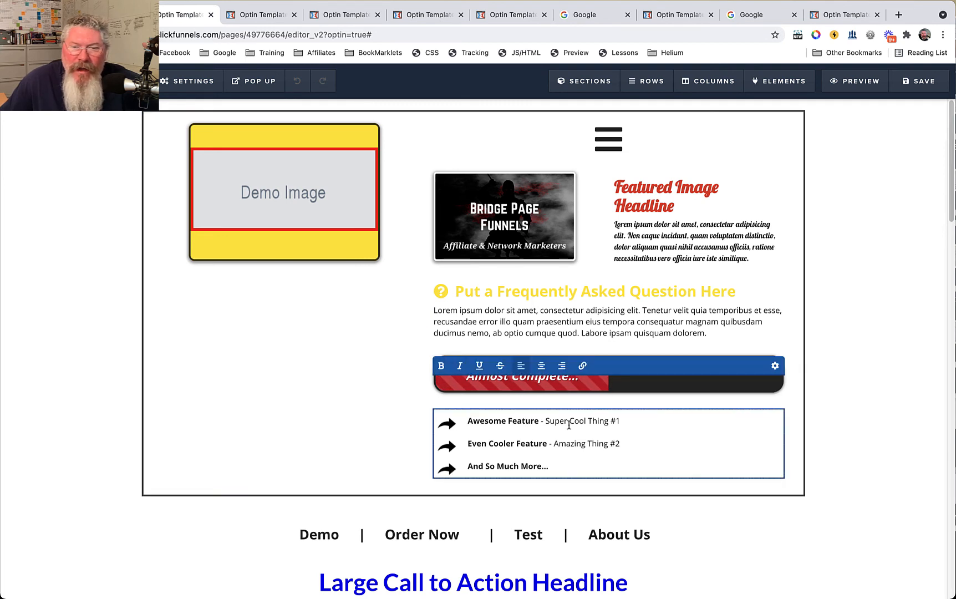
click(775, 366)
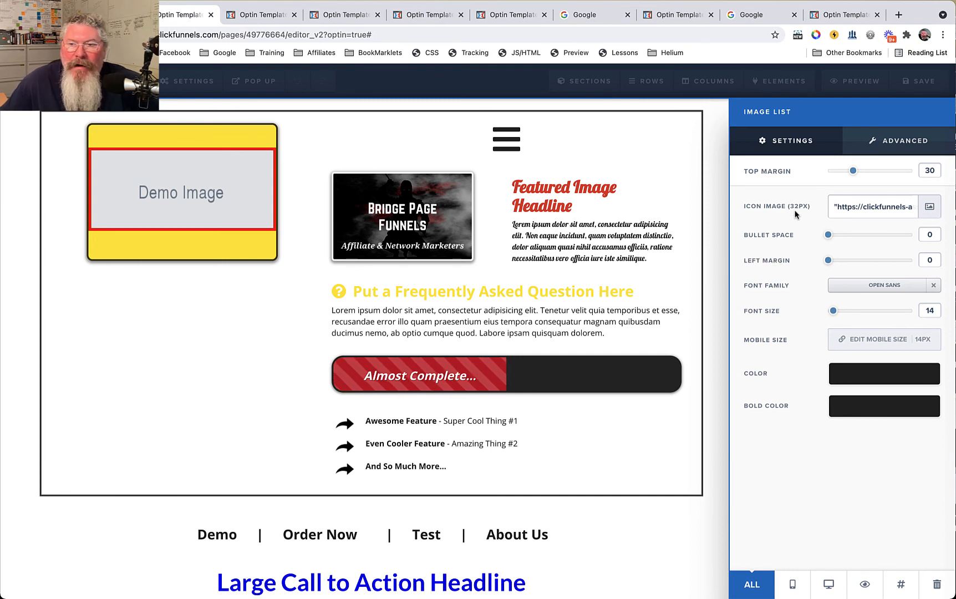
Try the black circled arrow from the image library as the image list's icon.
click(930, 208)
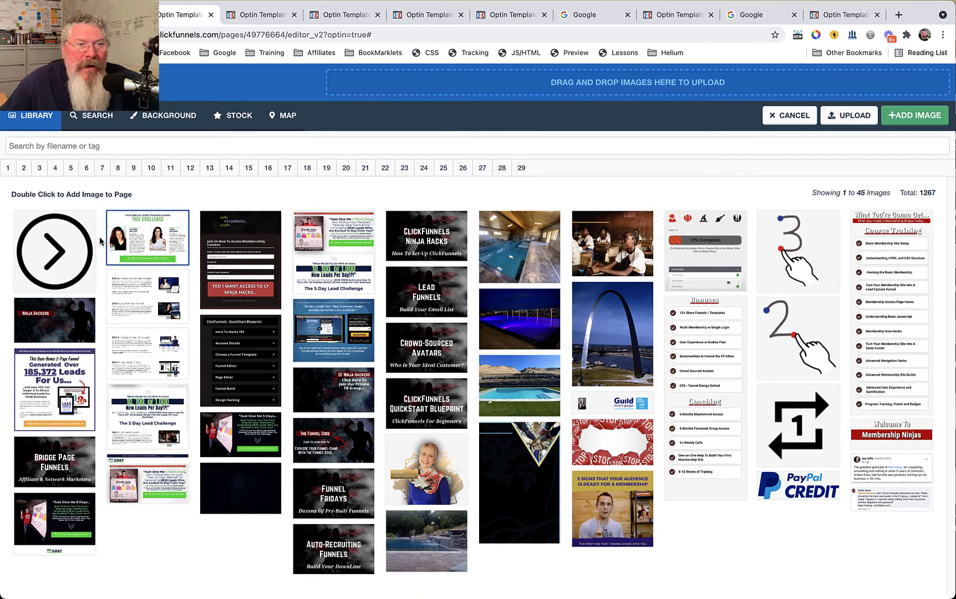
click(60, 246)
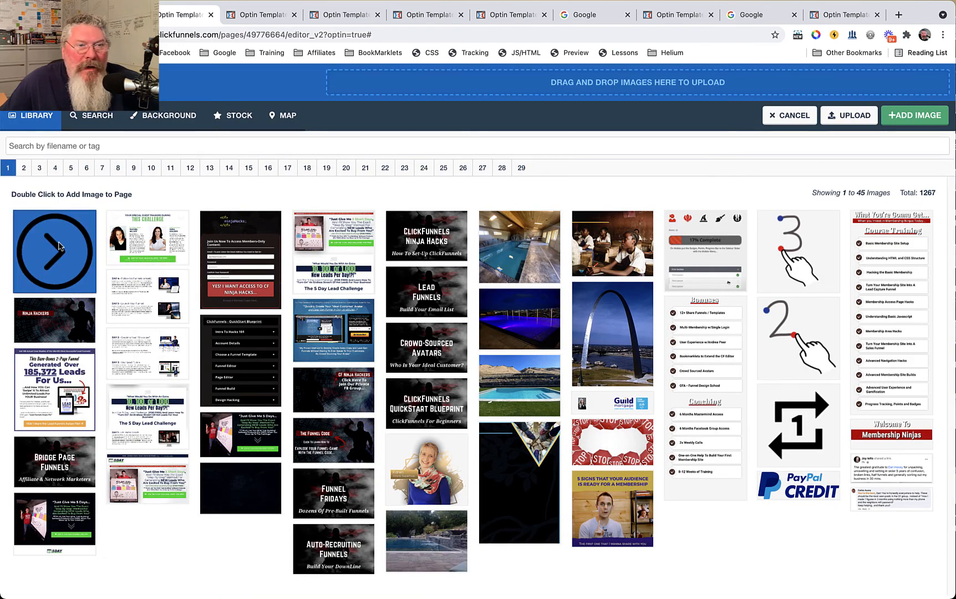
click(99, 117)
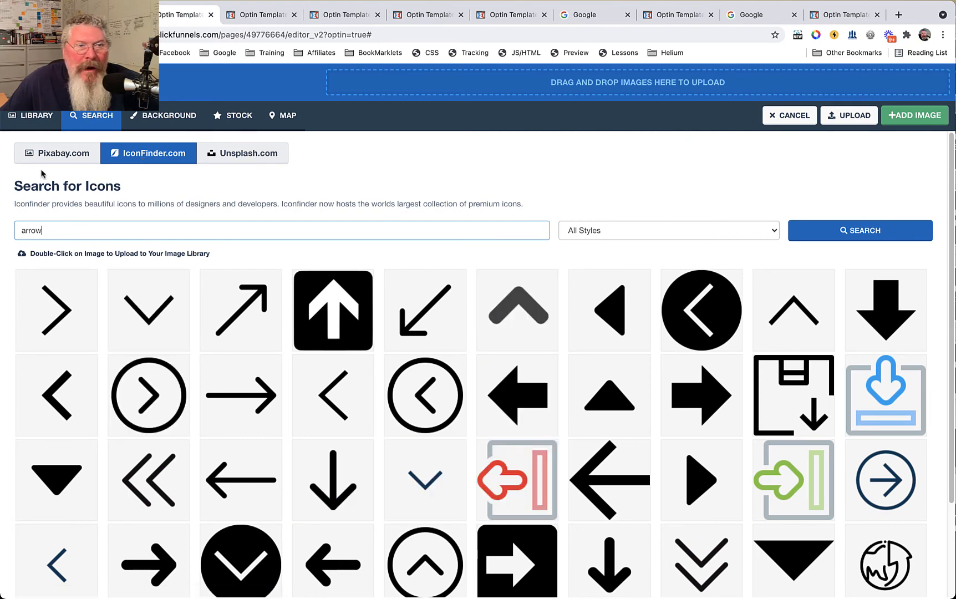
click(33, 116)
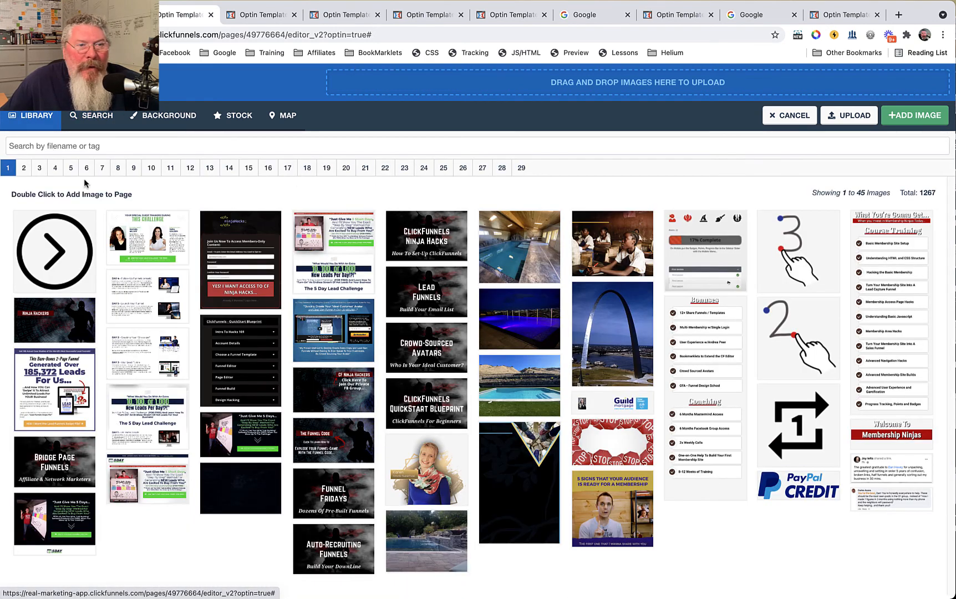
double_click(59, 251)
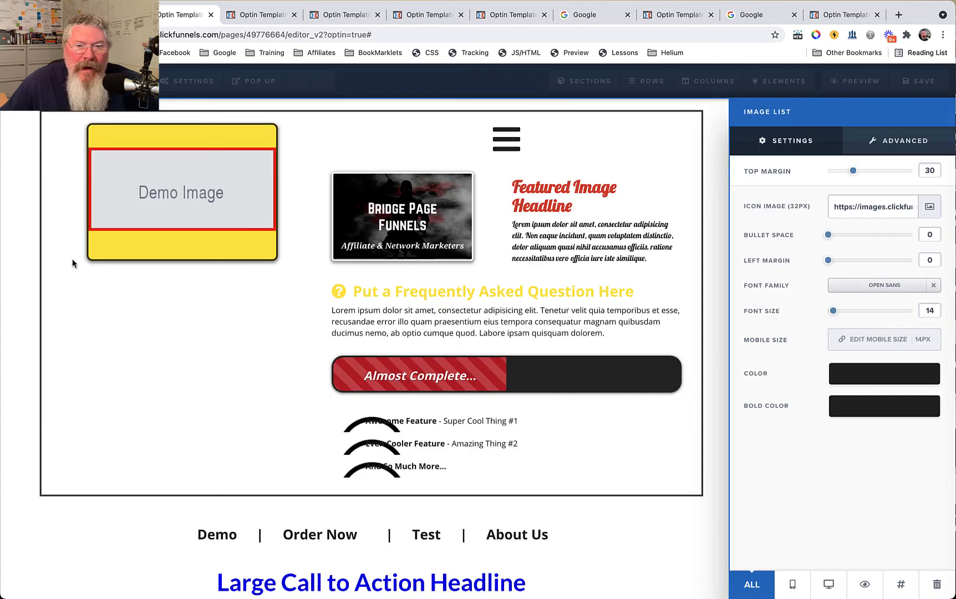
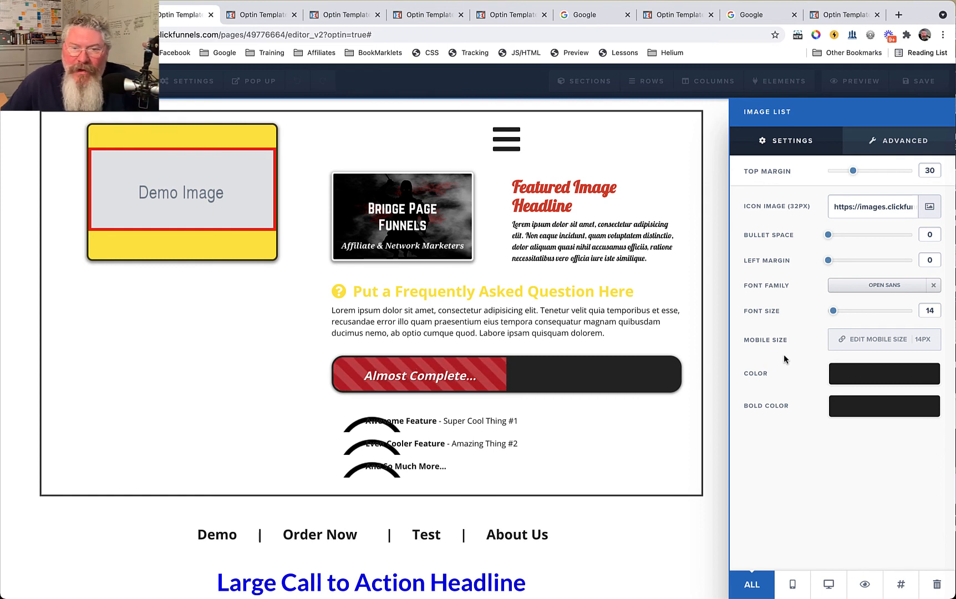
Clear the image list's icon image and delete the whole image list block.
triple_click(885, 210)
key(BackSpace)
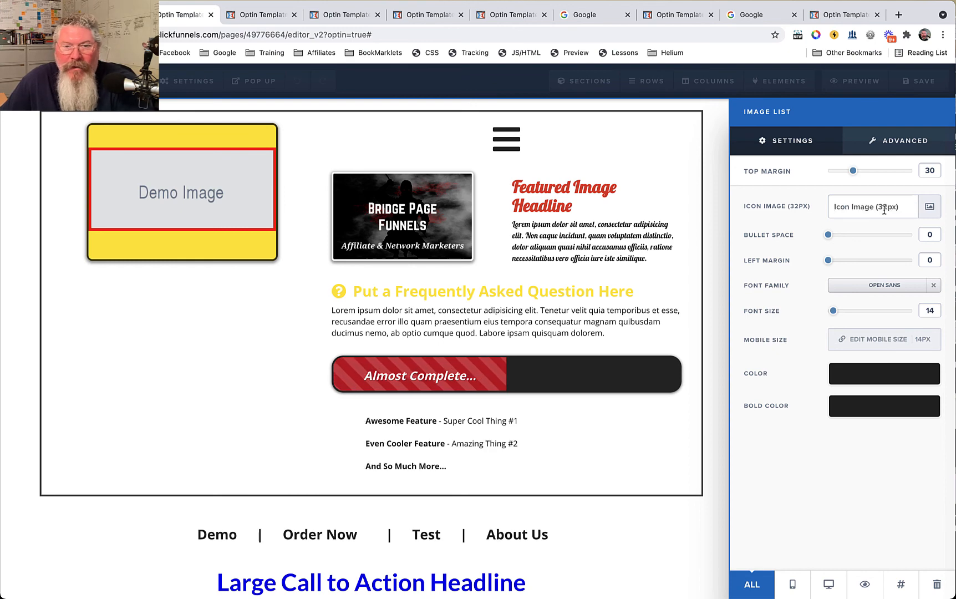
click(558, 439)
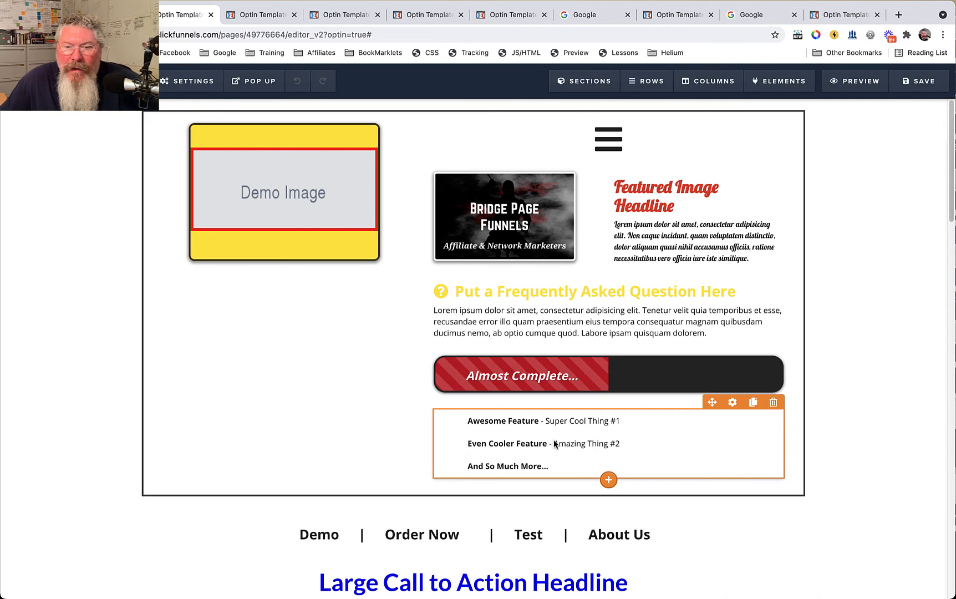
click(774, 403)
click(570, 101)
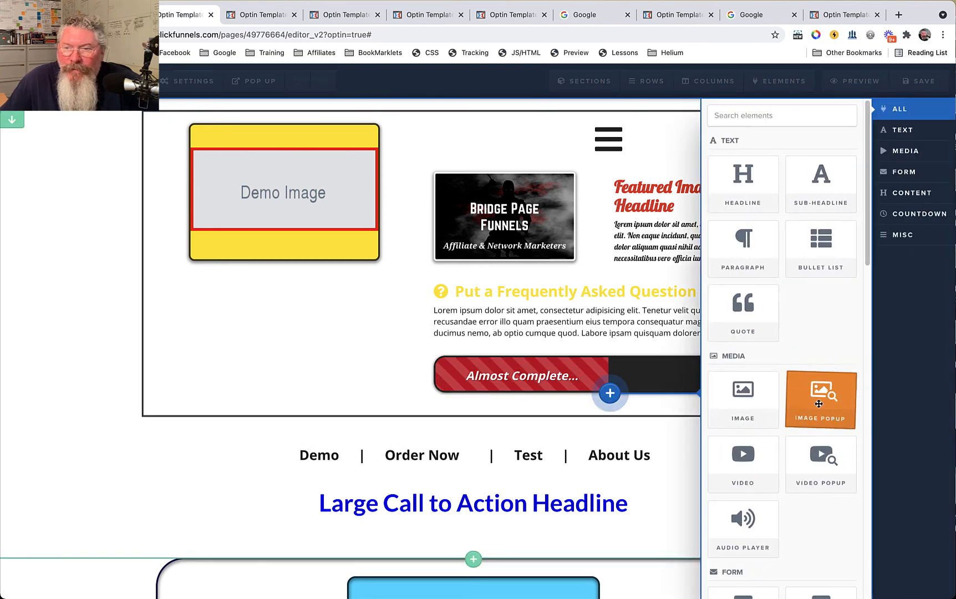
Add a fresh Image List block below the progress bar and set its left margin to 35.
scroll(818, 405, down, 10)
click(748, 330)
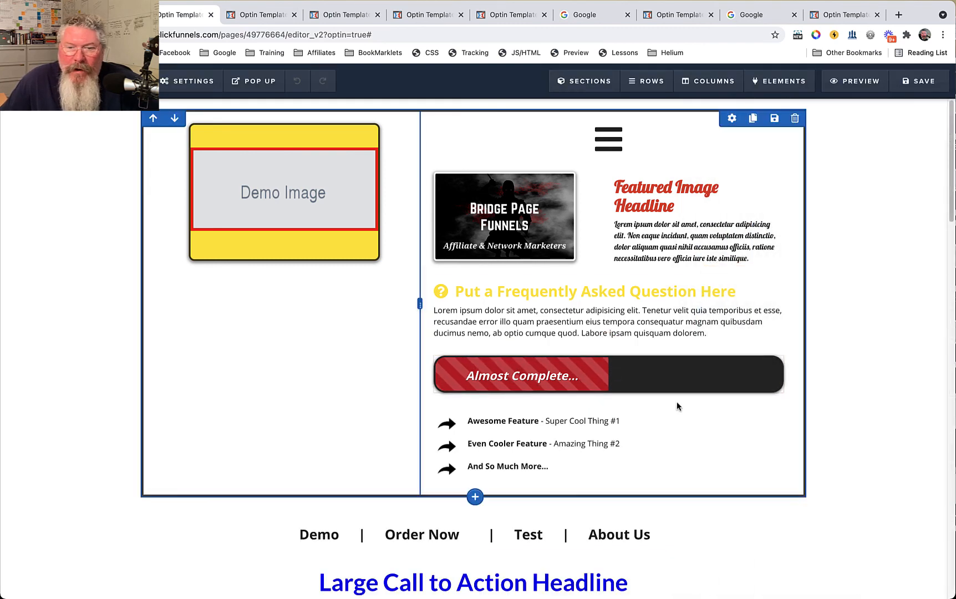
click(729, 404)
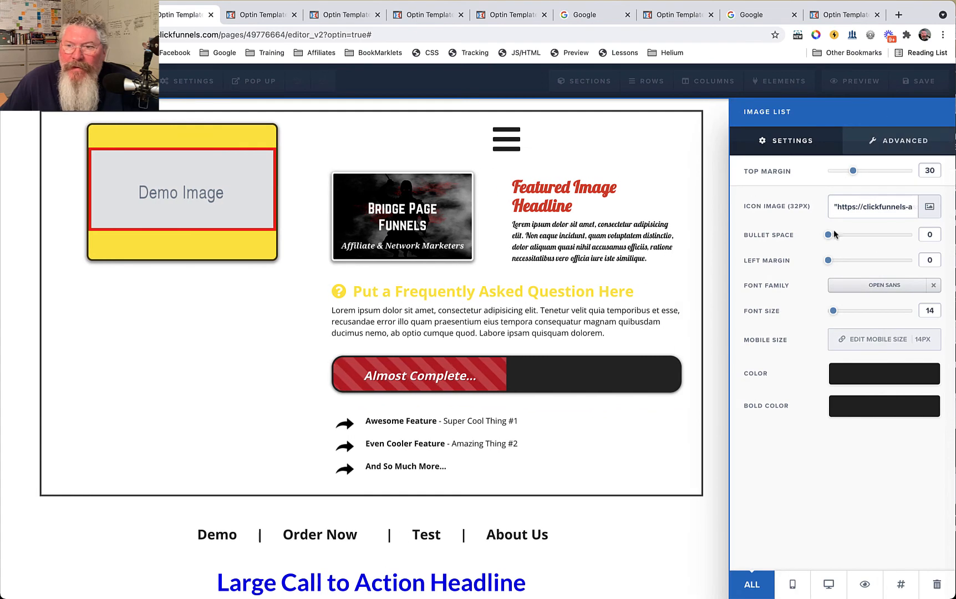
drag(828, 237, 831, 262)
mouse_move(853, 260)
mouse_down()
mouse_move(869, 259)
mouse_move(832, 259)
mouse_move(891, 259)
mouse_move(858, 260)
mouse_up()
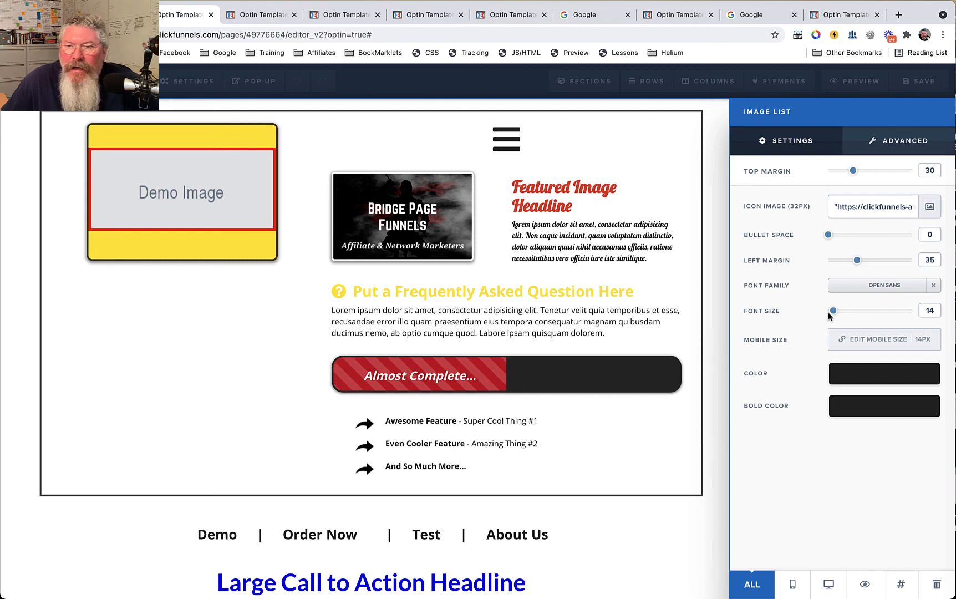
Set the image list's font size to 18 and its bold text color to red #e43b2c.
drag(834, 312, 839, 312)
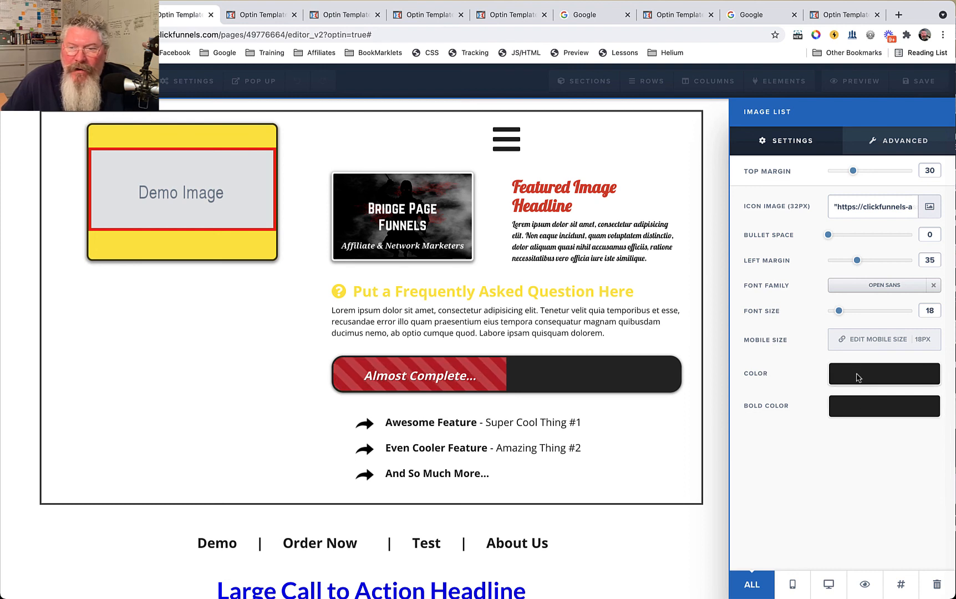
click(860, 409)
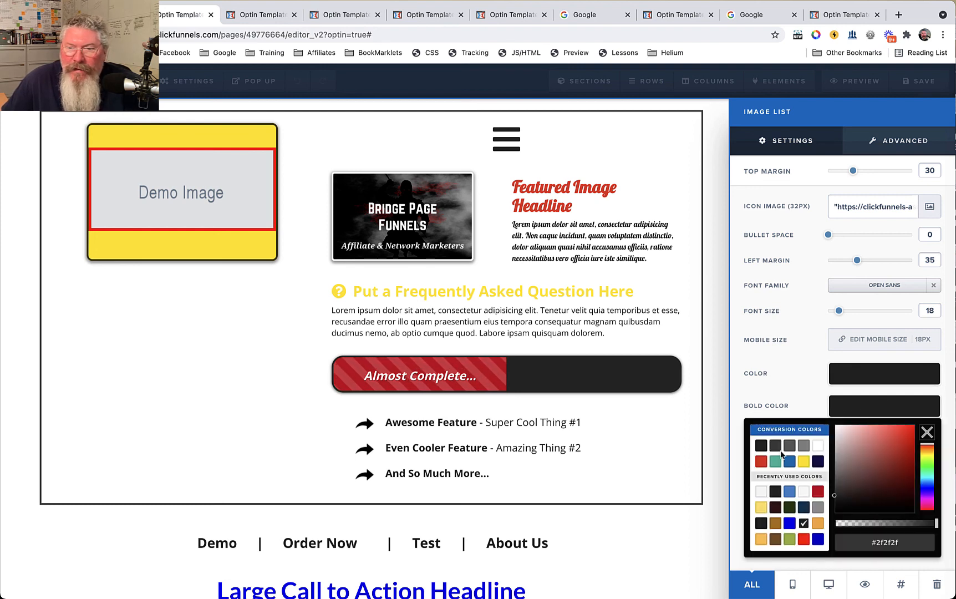
click(761, 462)
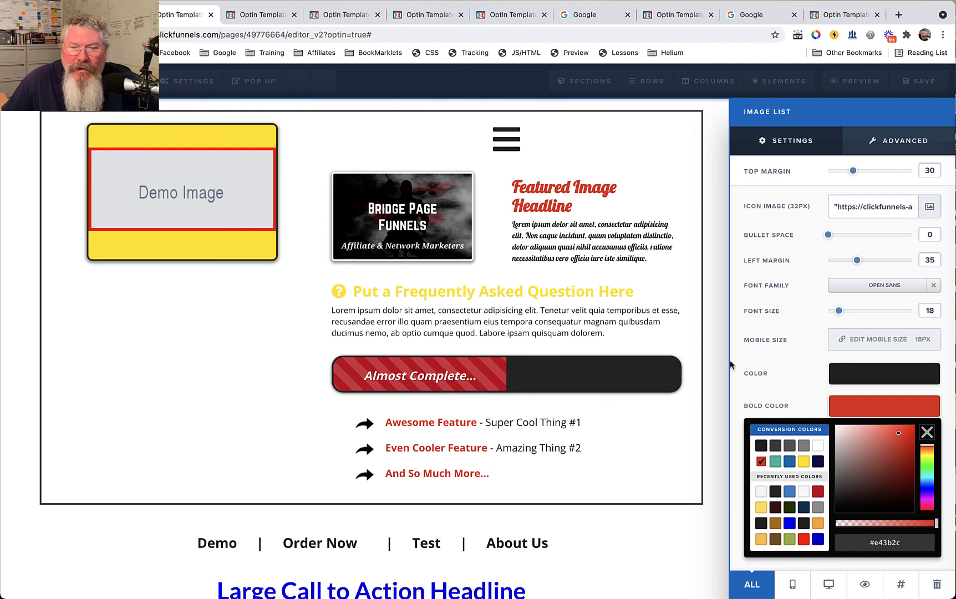
click(760, 364)
Try the image list with No Icon a couple of times, and restore Show Icon.
click(894, 145)
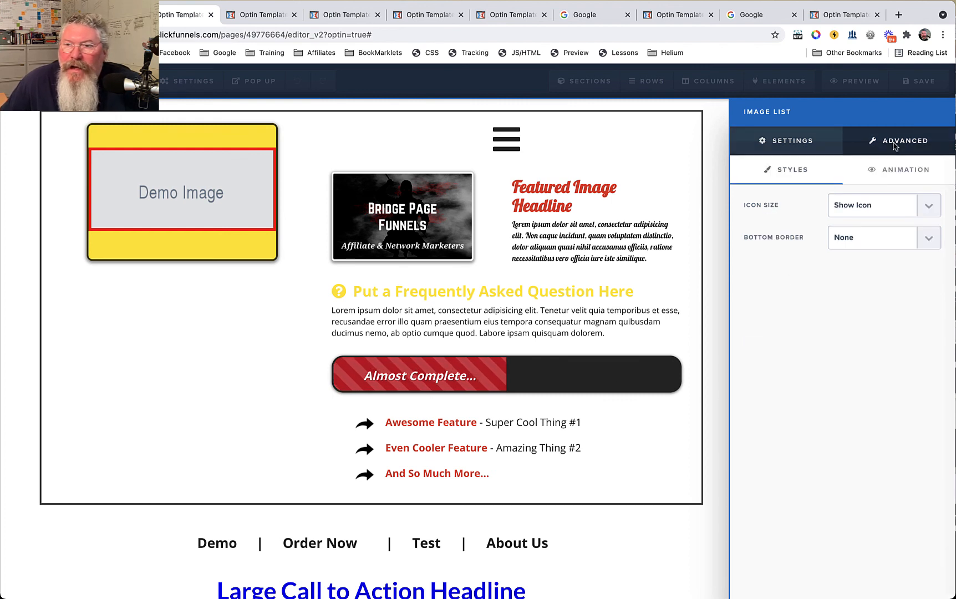
click(867, 205)
click(866, 194)
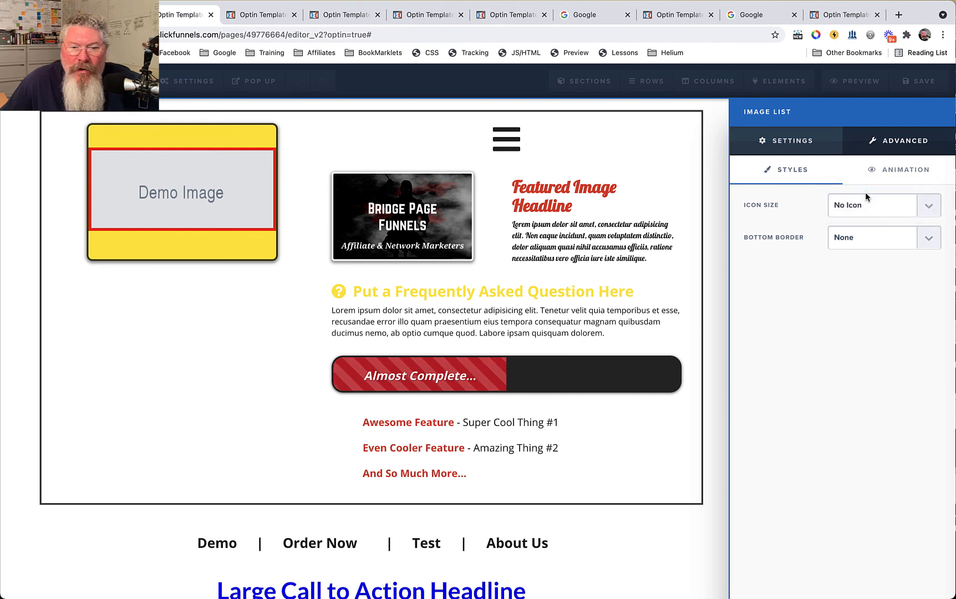
click(865, 209)
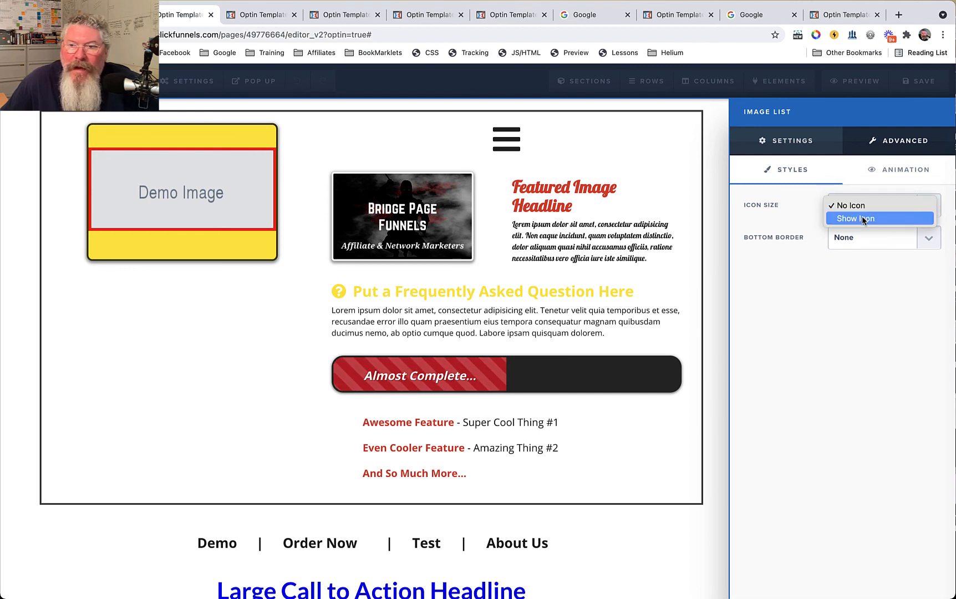
click(863, 219)
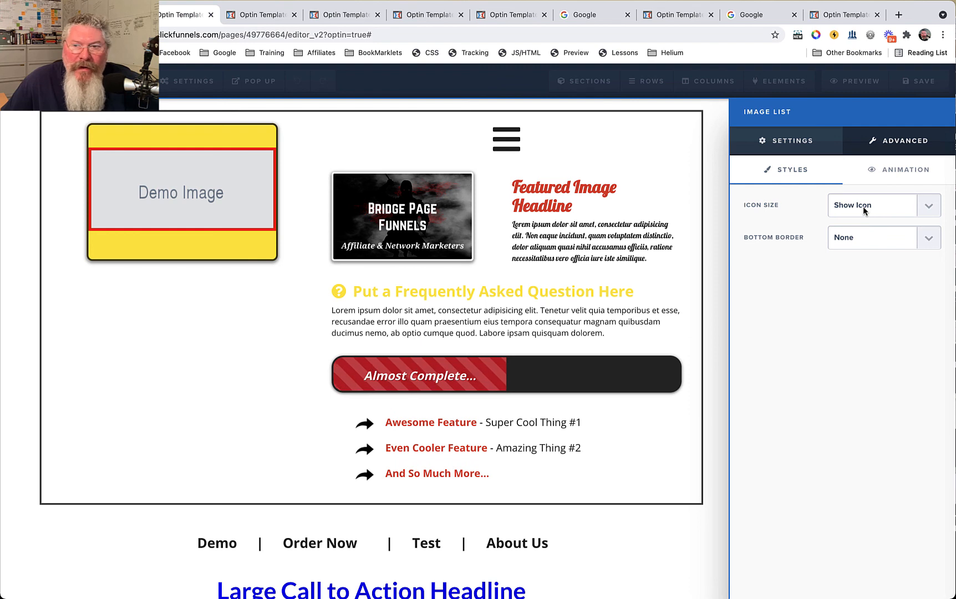
click(863, 209)
click(863, 197)
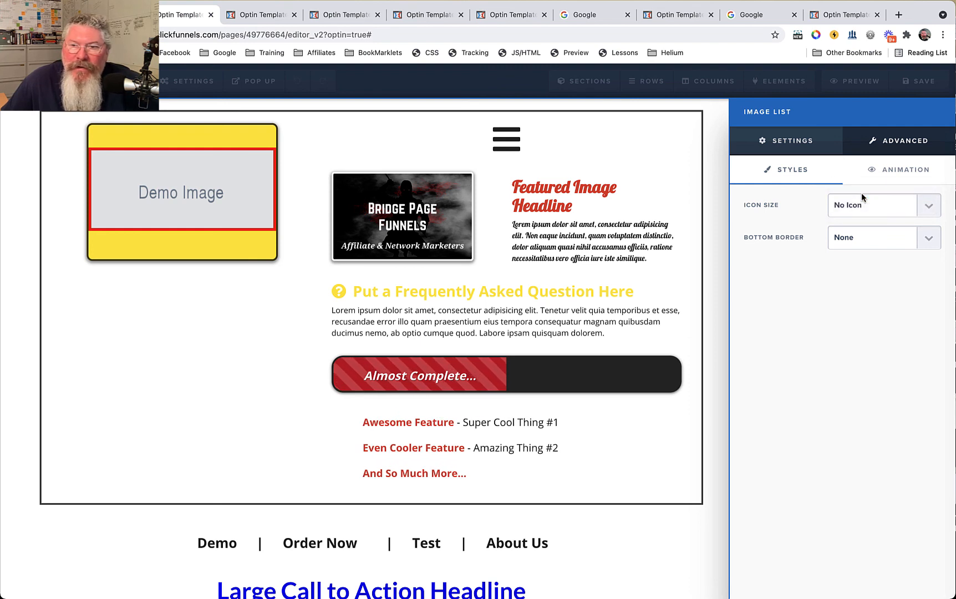
click(862, 197)
click(864, 218)
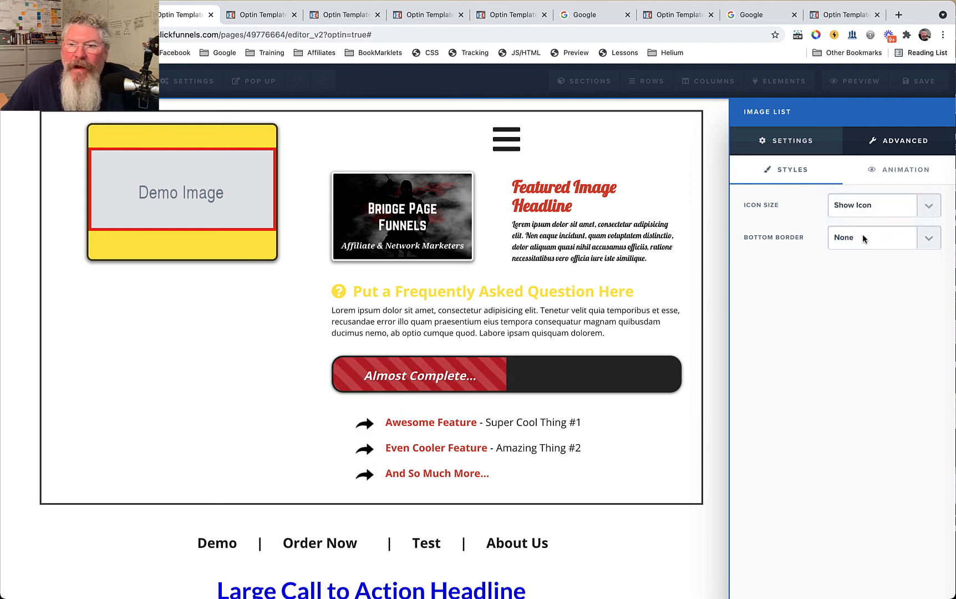
Set the image list's bottom border to Dark Solid, trying Light Solid for comparison.
click(863, 238)
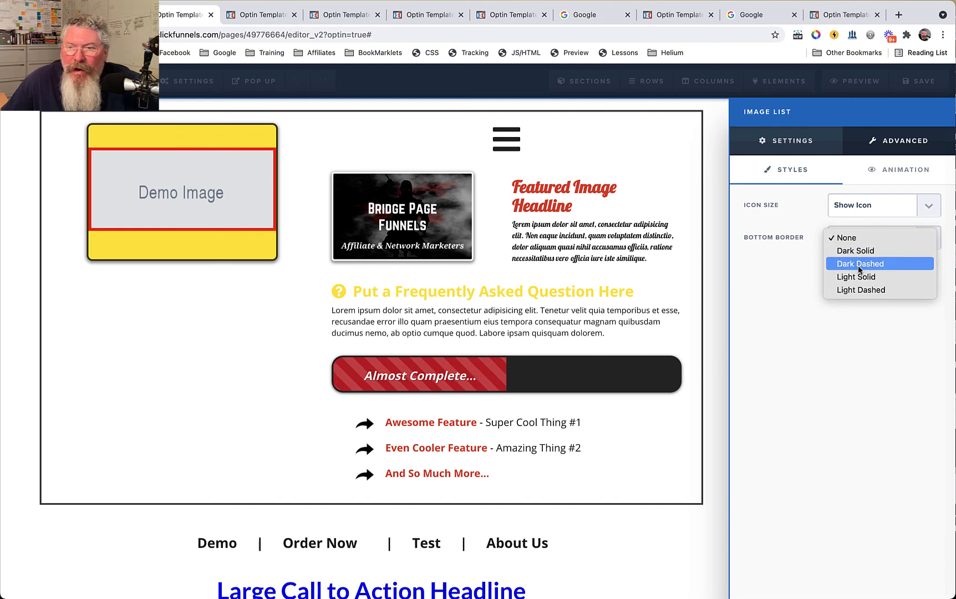
click(863, 252)
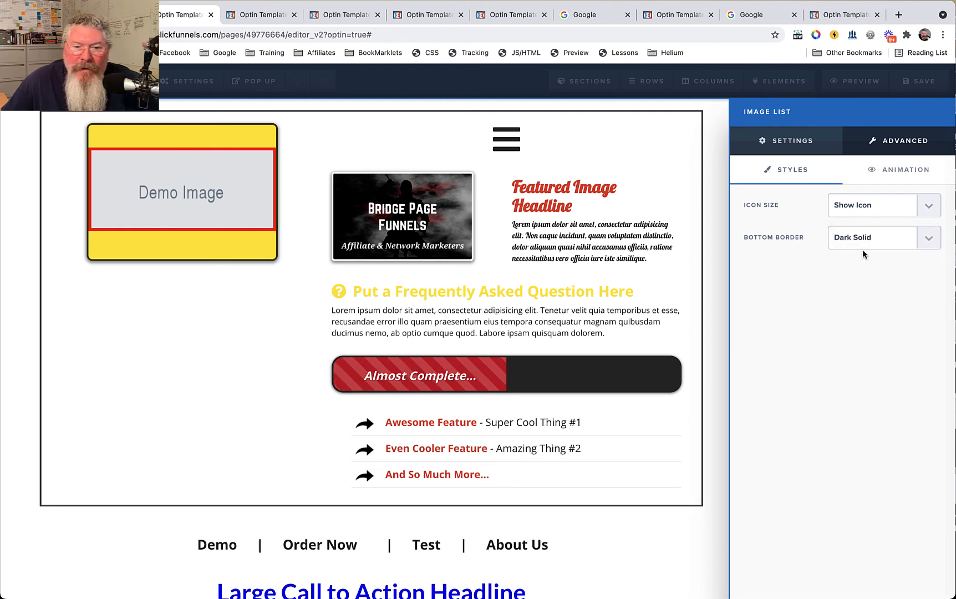
click(868, 238)
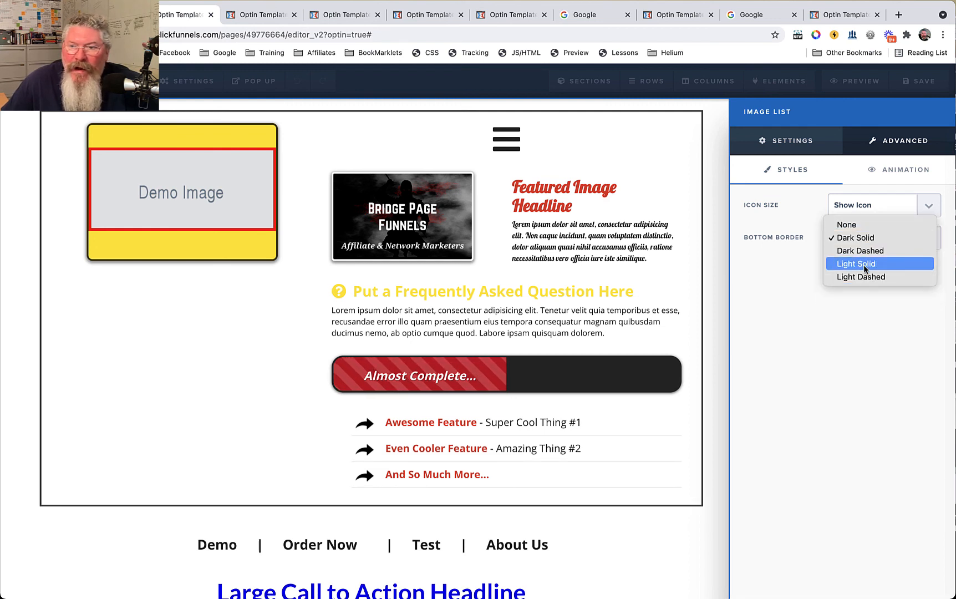
click(864, 269)
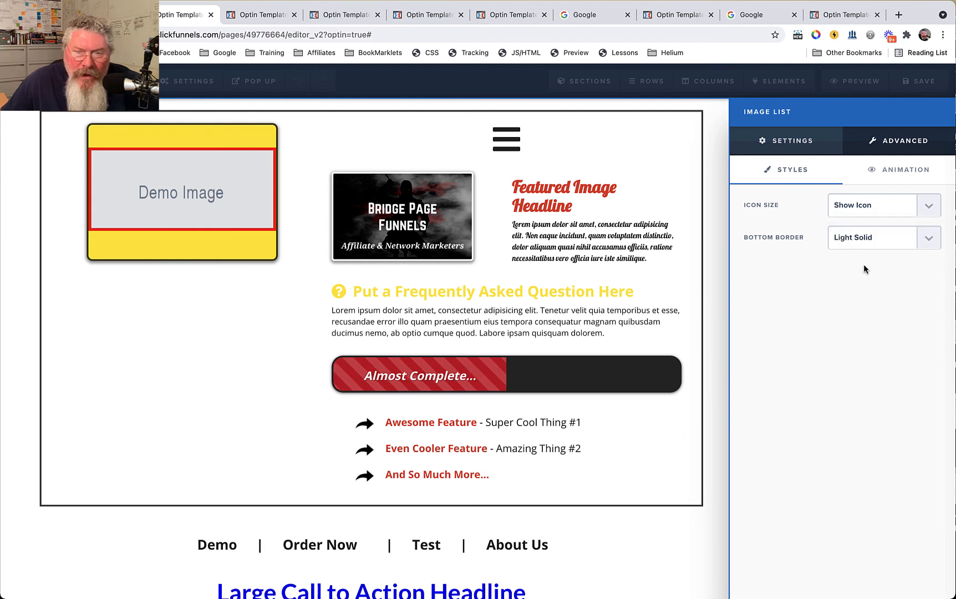
click(868, 242)
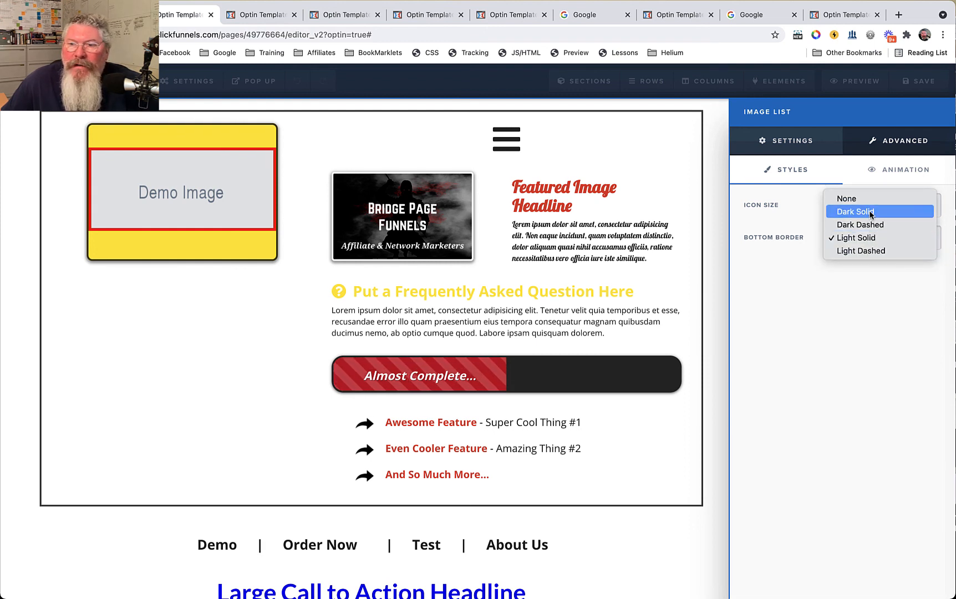
click(870, 214)
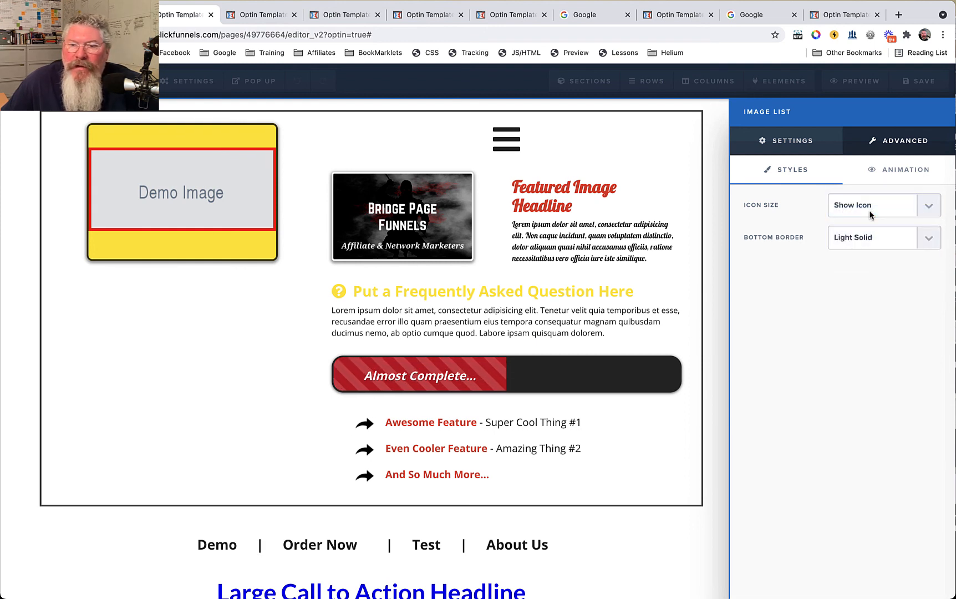
Add a Pricing Table block directly below the image list.
click(537, 423)
scroll(599, 444, down, 1)
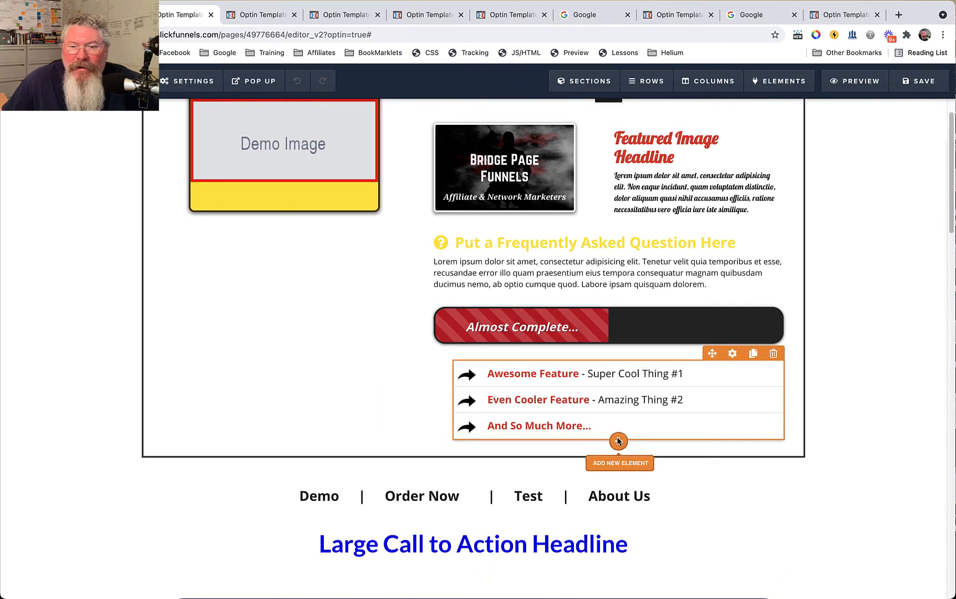
click(620, 439)
scroll(799, 364, down, 15)
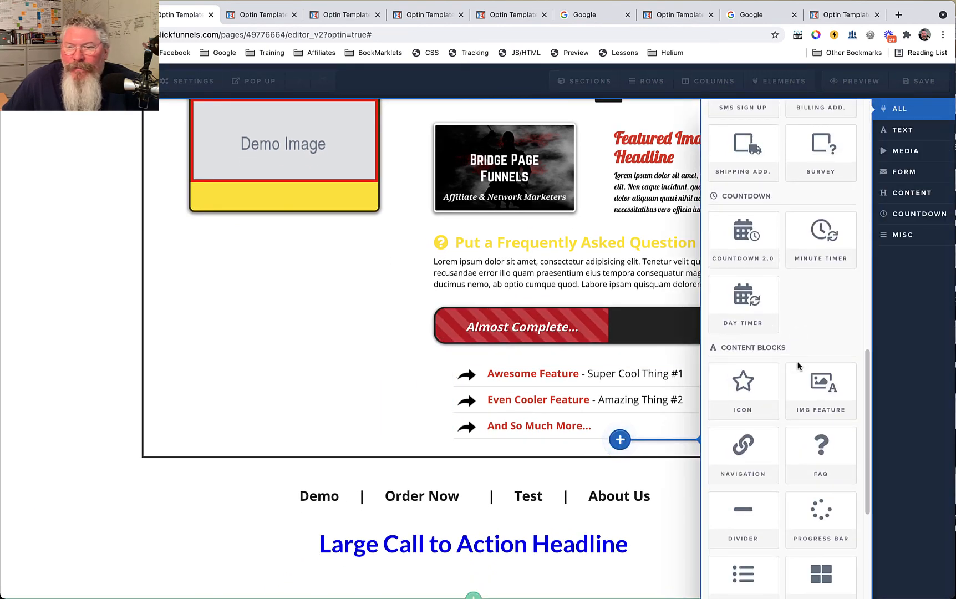
click(821, 417)
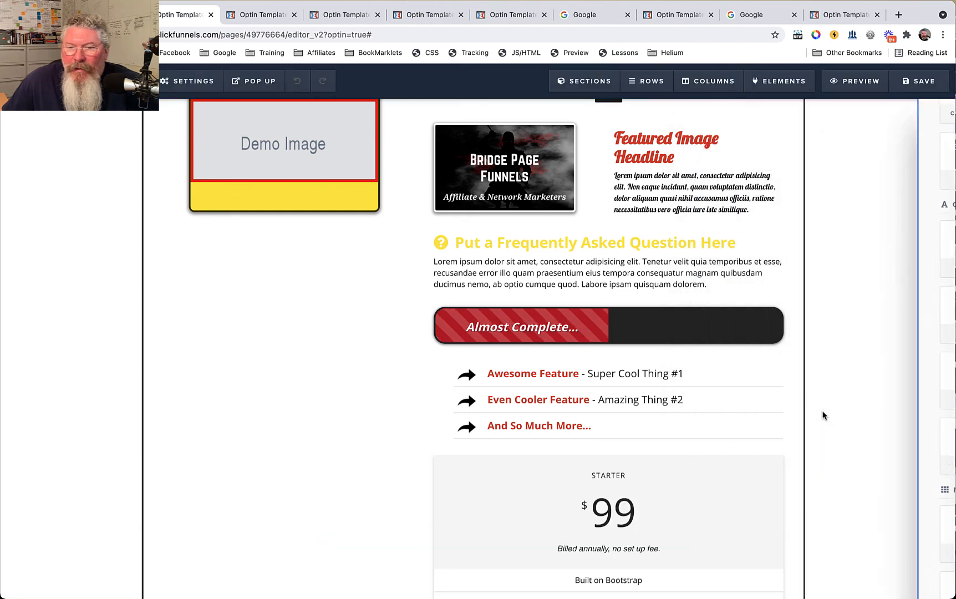
Open the new pricing table's settings and set its top text color to yellow #ffe300.
scroll(652, 458, down, 5)
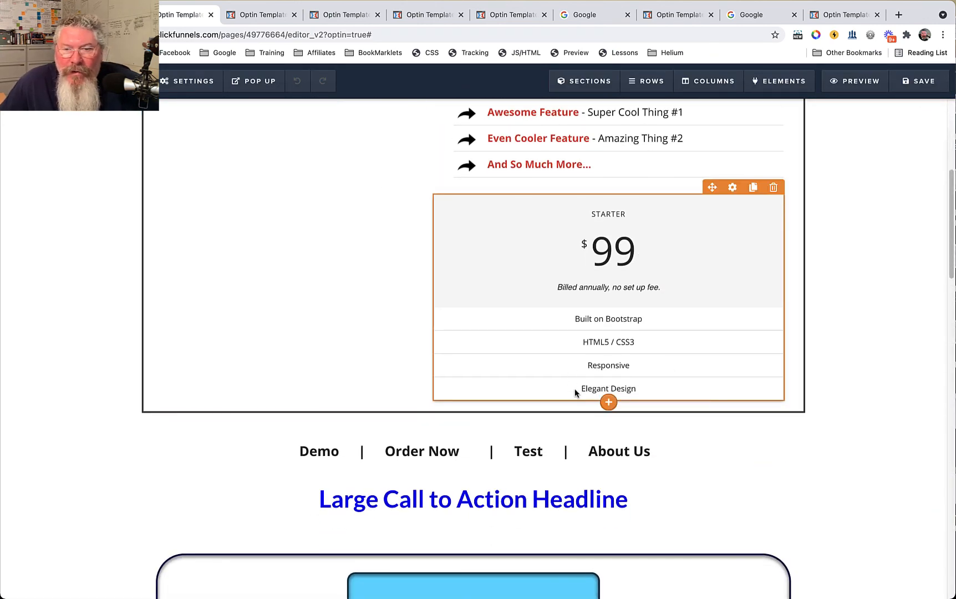
click(616, 256)
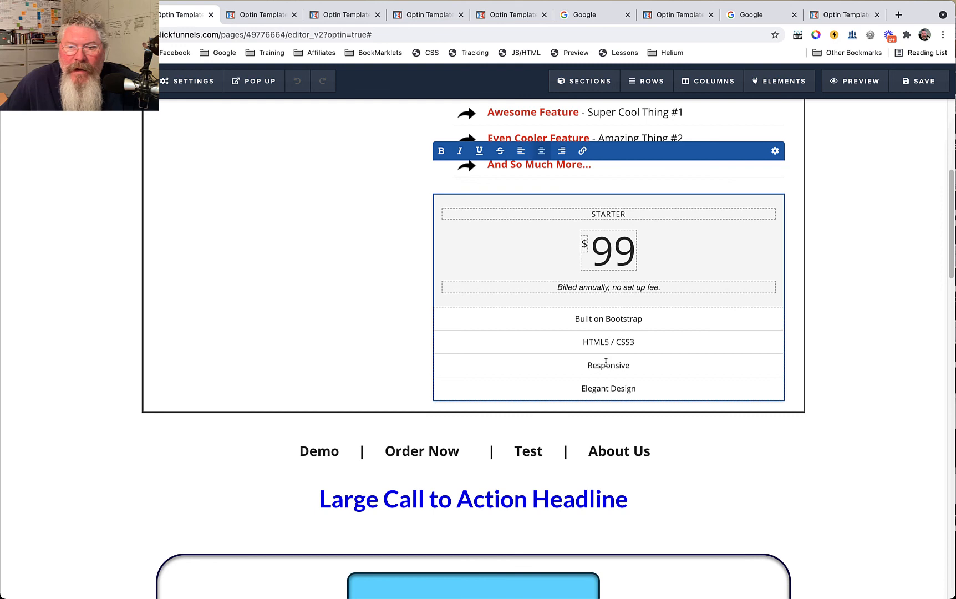
click(775, 151)
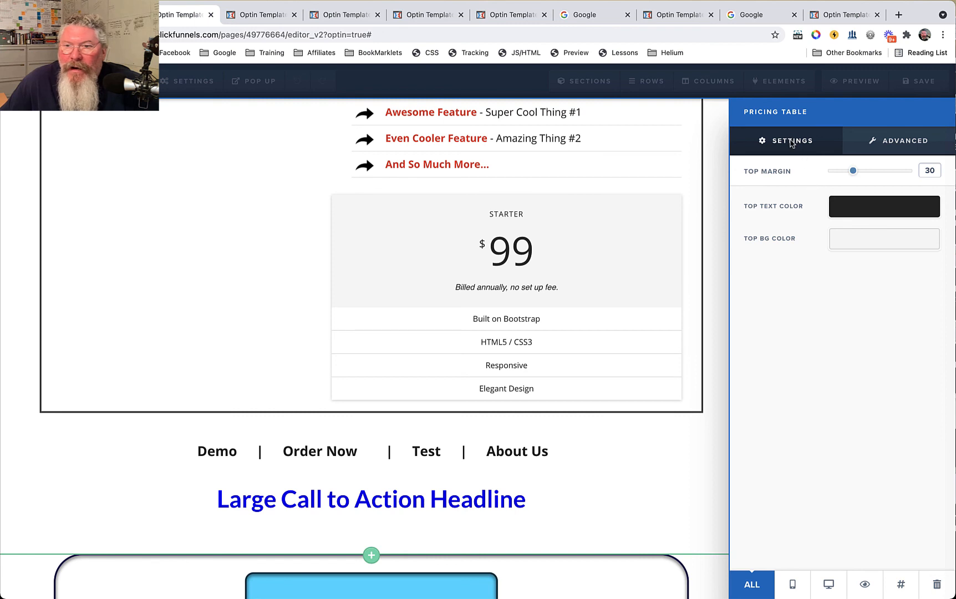
click(850, 209)
click(804, 263)
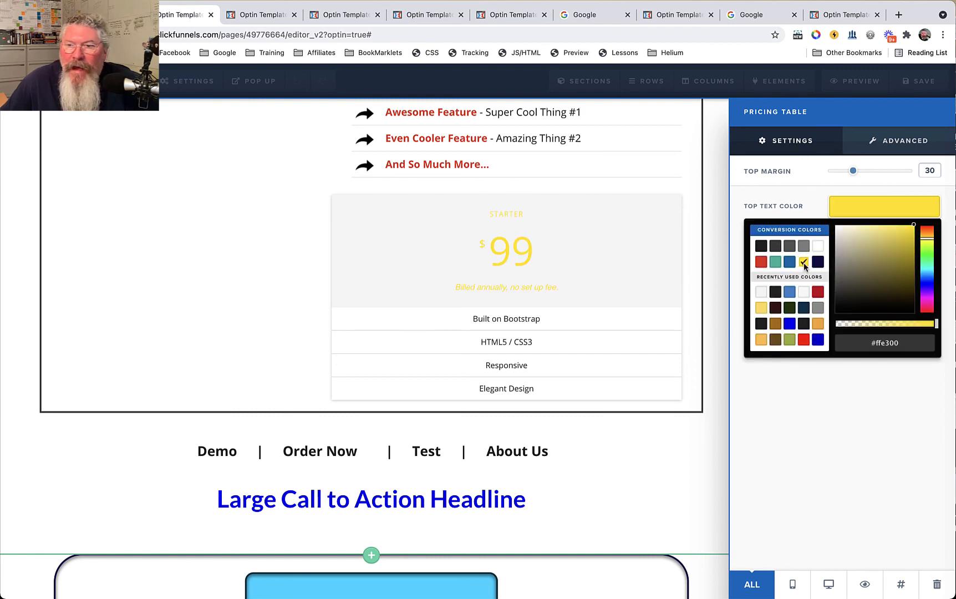
click(808, 207)
Set the pricing table's top background color to blue #428bca.
click(845, 242)
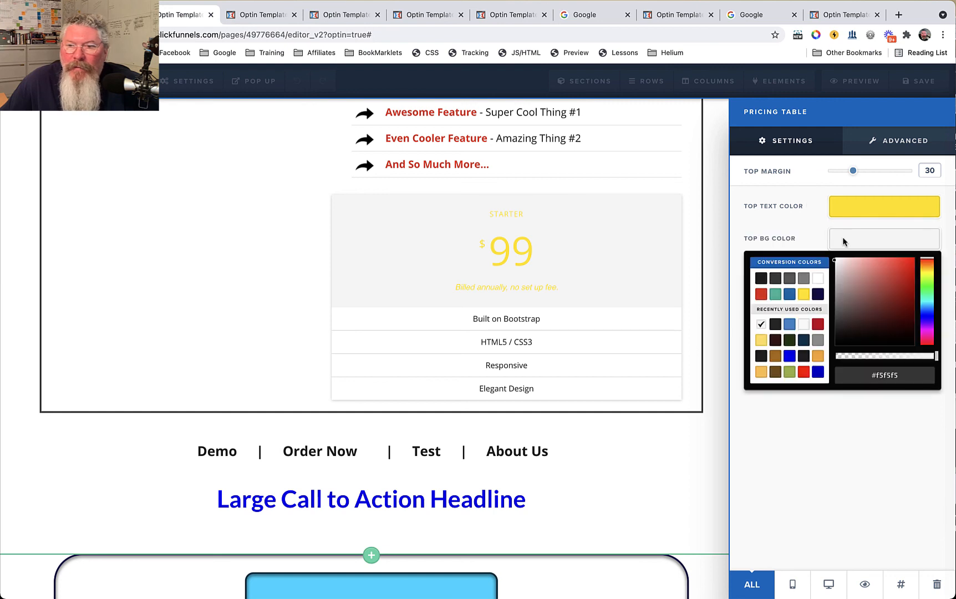
click(789, 325)
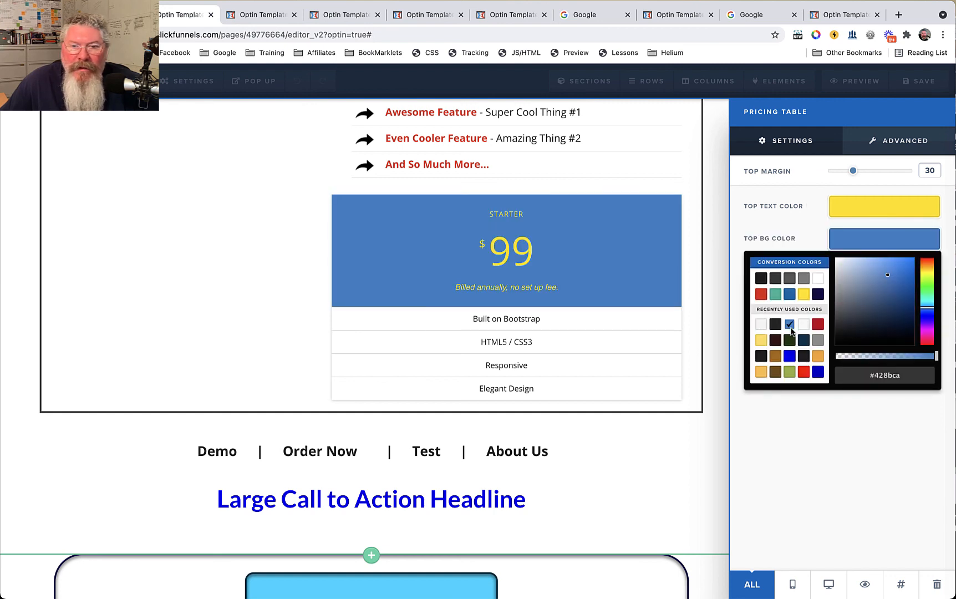
click(782, 224)
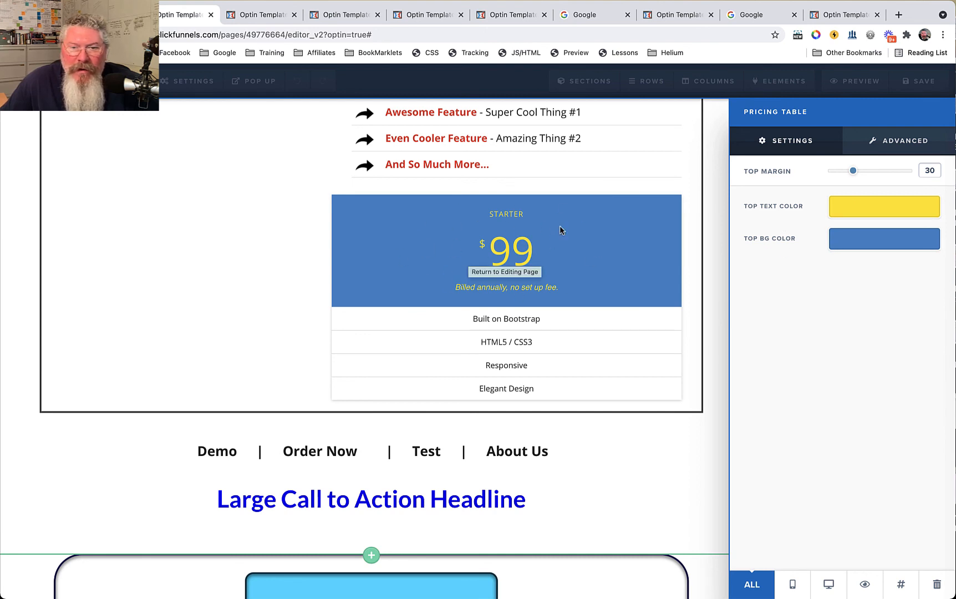
Try the Gradient background color style in the pricing table's advanced styles, and restore Flat.
click(903, 147)
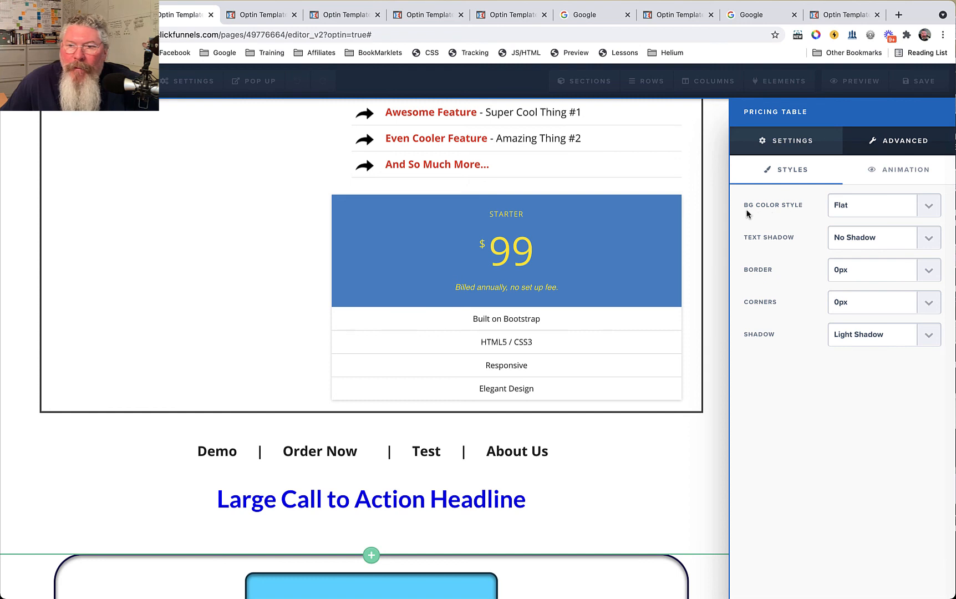
click(867, 206)
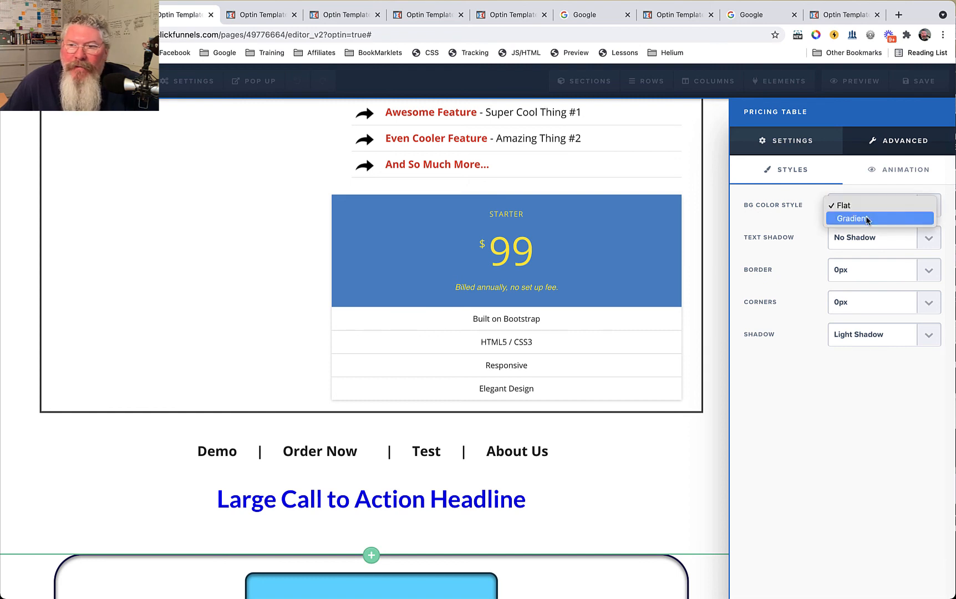
click(865, 218)
click(870, 210)
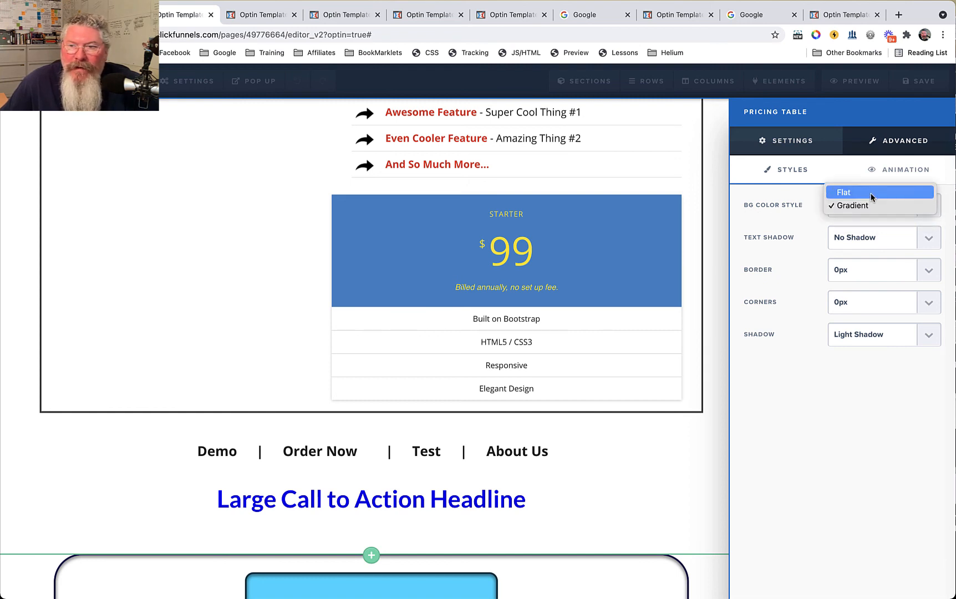
click(870, 193)
Give the pricing table a Strong Shadow on its text and a 3px border.
click(848, 238)
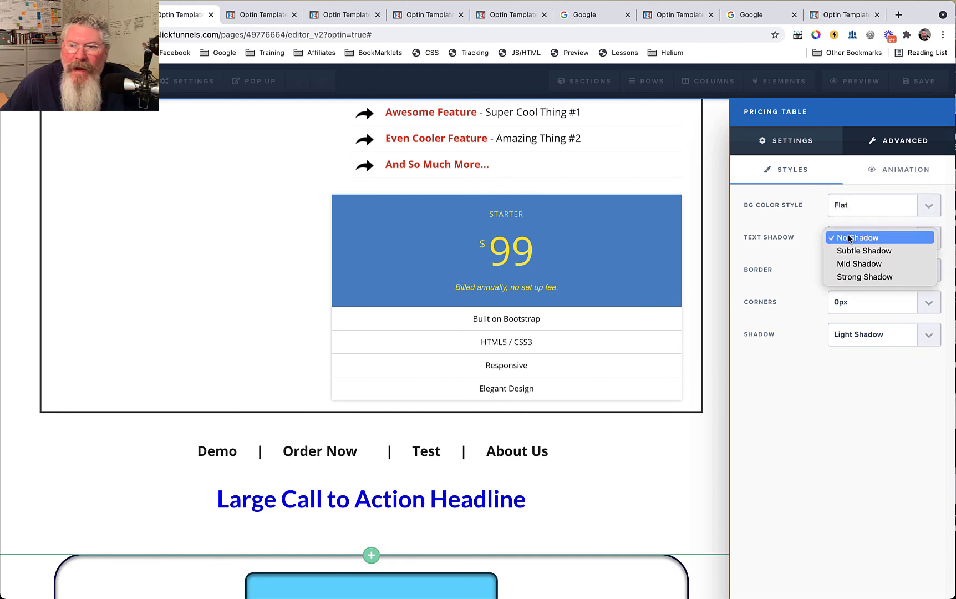
click(856, 278)
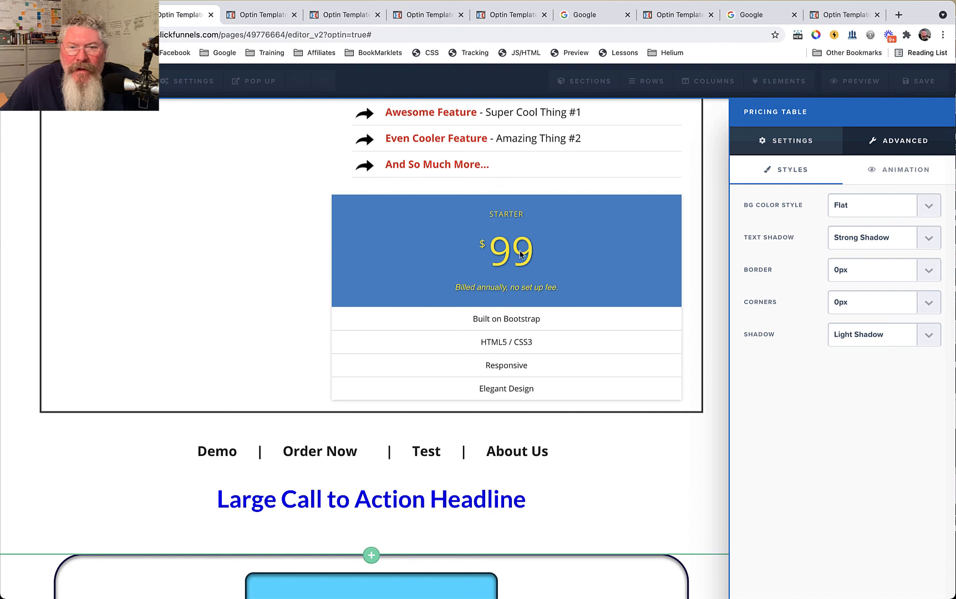
click(851, 271)
click(852, 309)
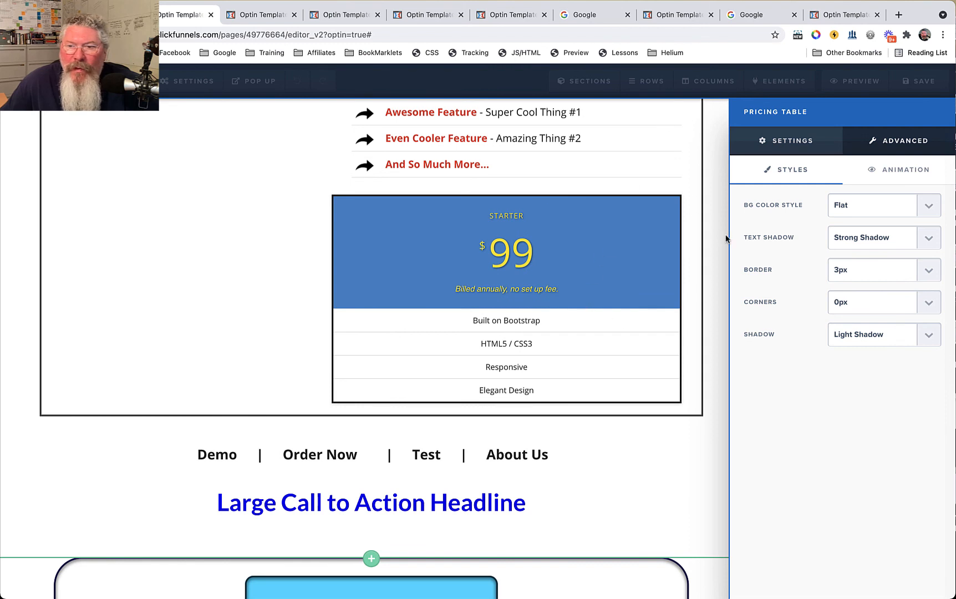
Try 10px corners on the pricing table with and without the border, and reset both border and corners to 0px.
click(859, 304)
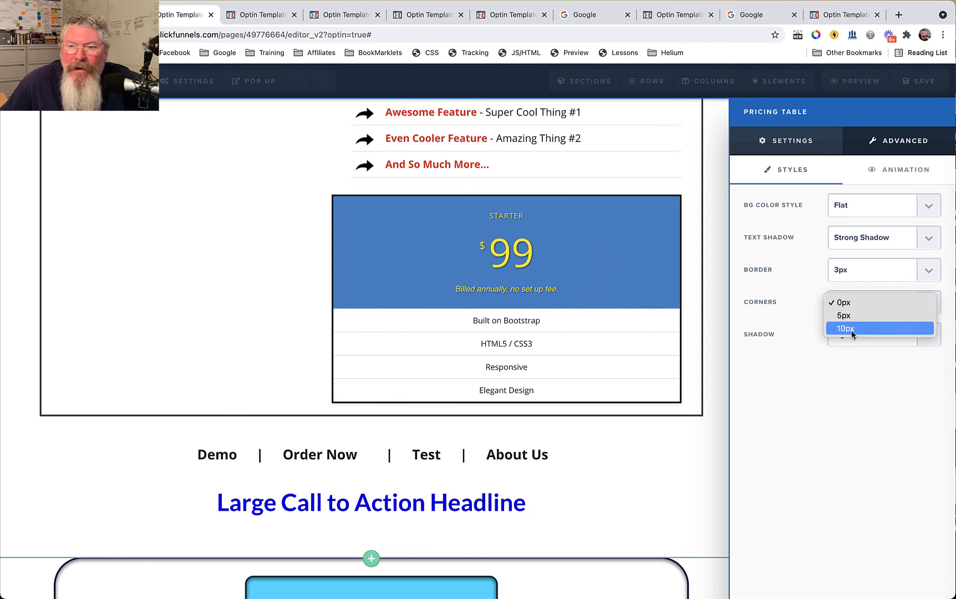
click(852, 329)
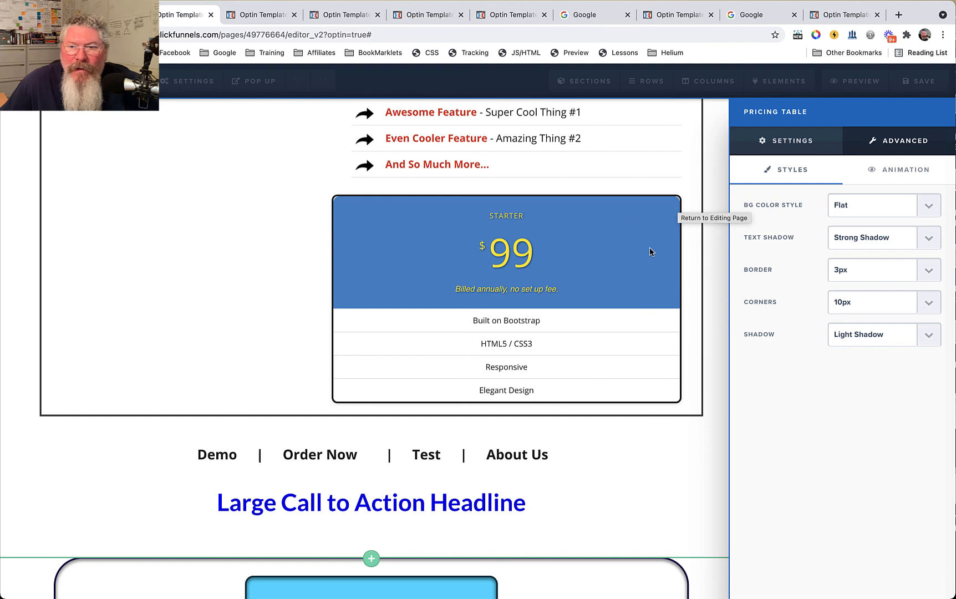
click(858, 271)
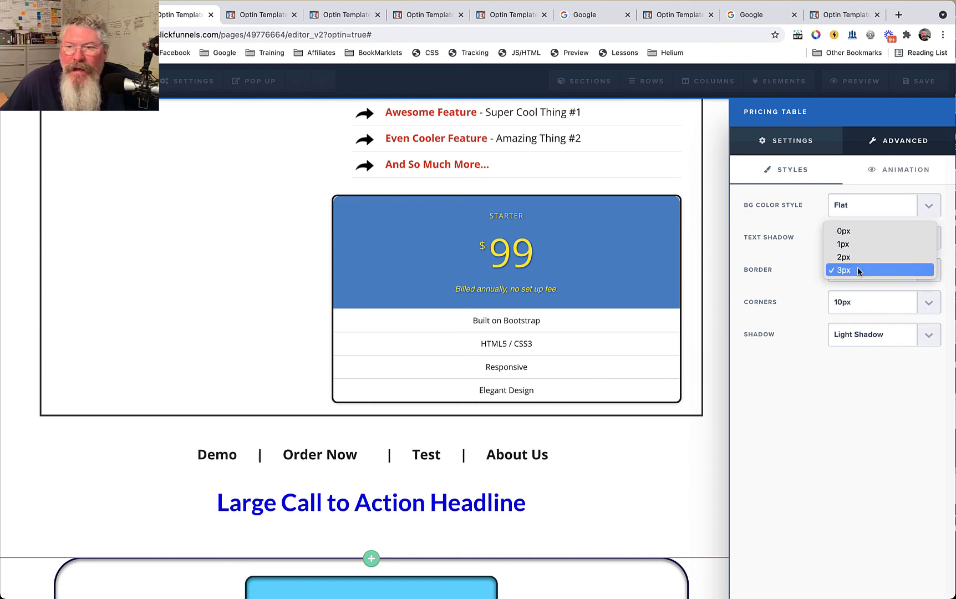
click(858, 232)
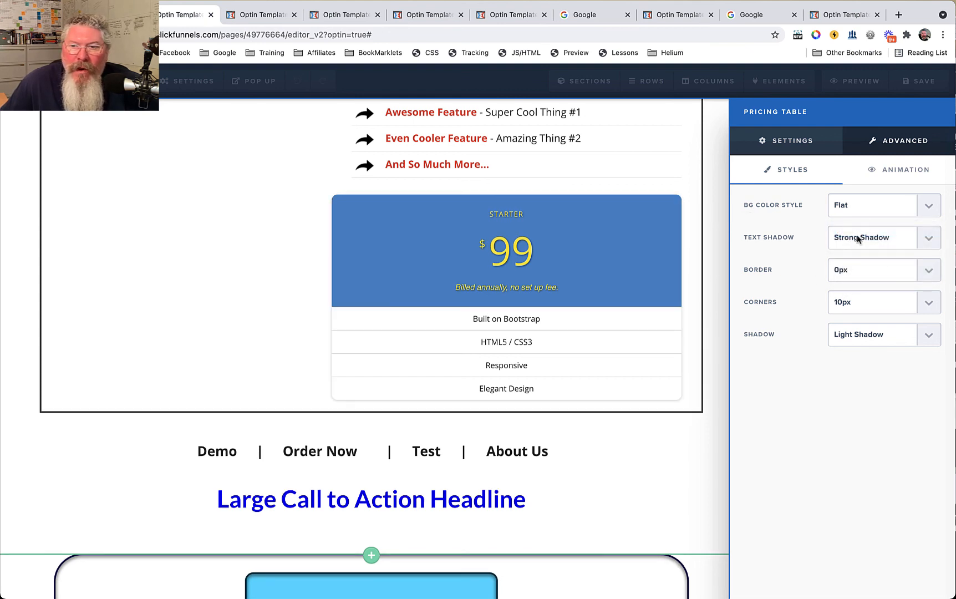
click(859, 302)
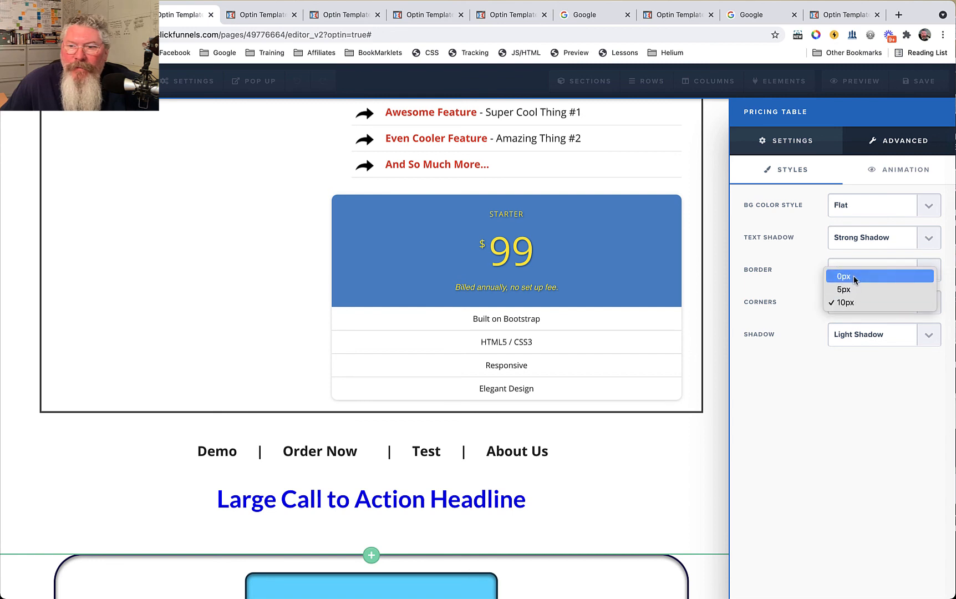
click(855, 278)
Set the pricing table's border to 3px and its corners to 5px.
click(851, 271)
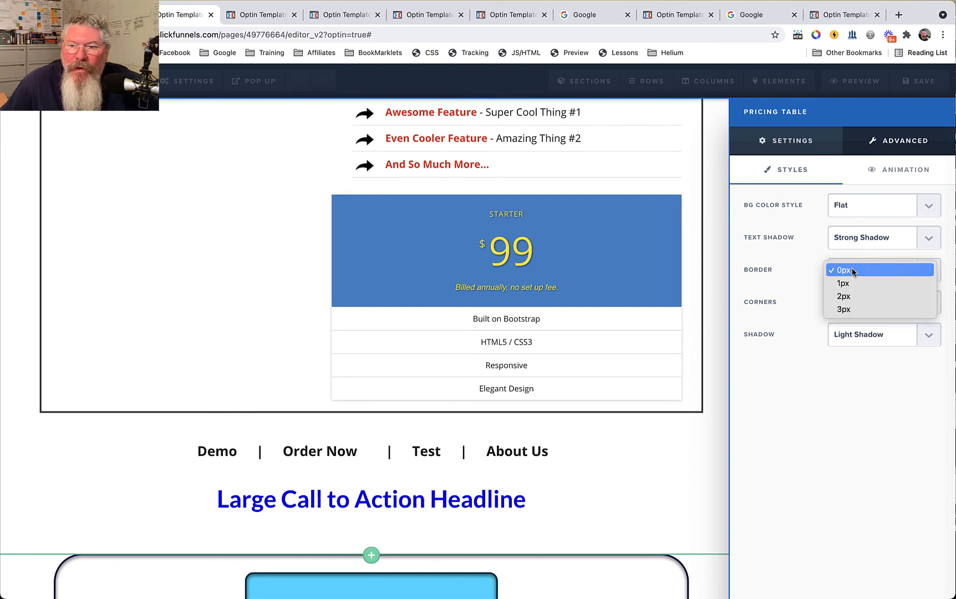
click(849, 310)
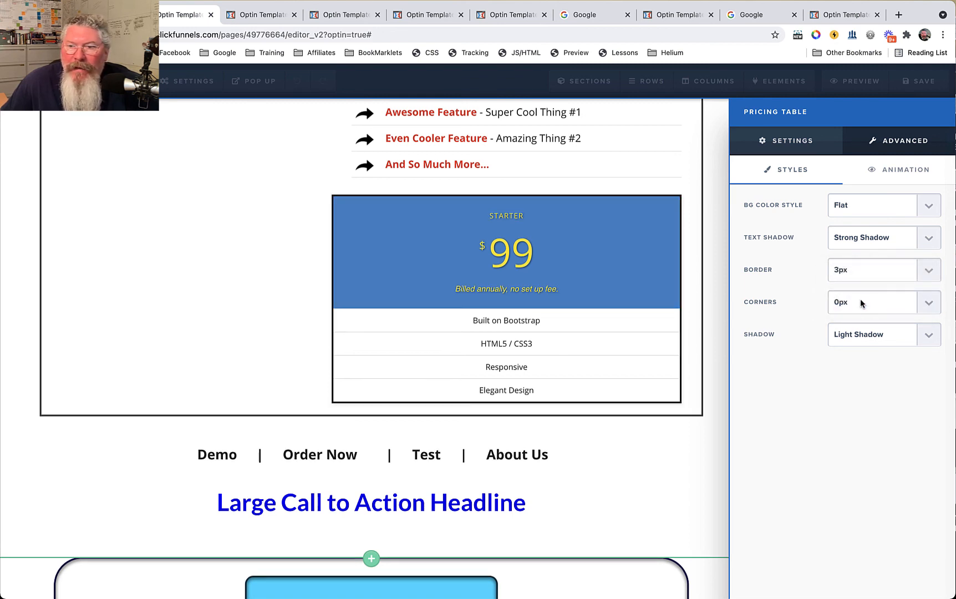
click(861, 302)
click(859, 315)
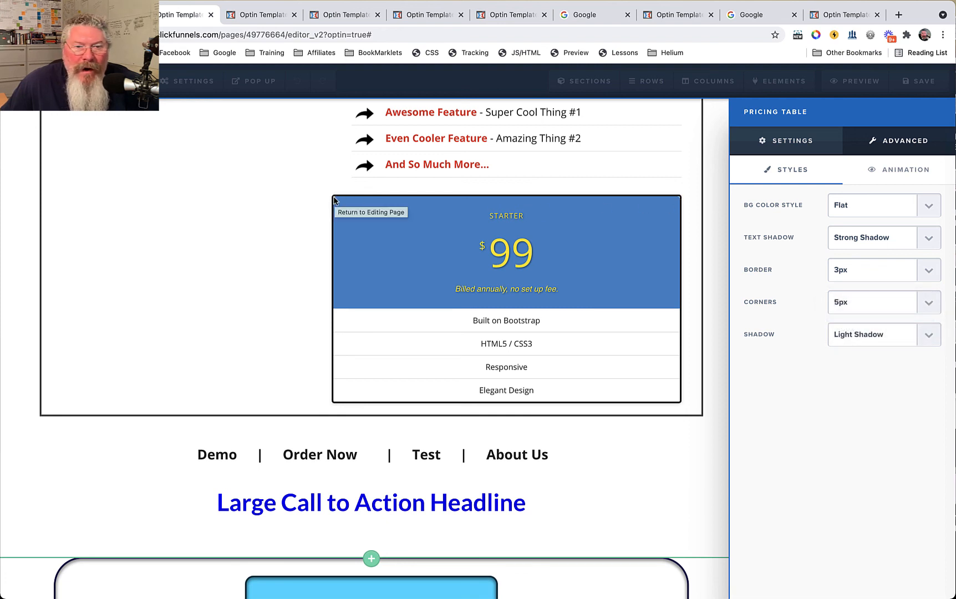
Apply a Dark Shadow to the pricing table and close its settings.
click(860, 335)
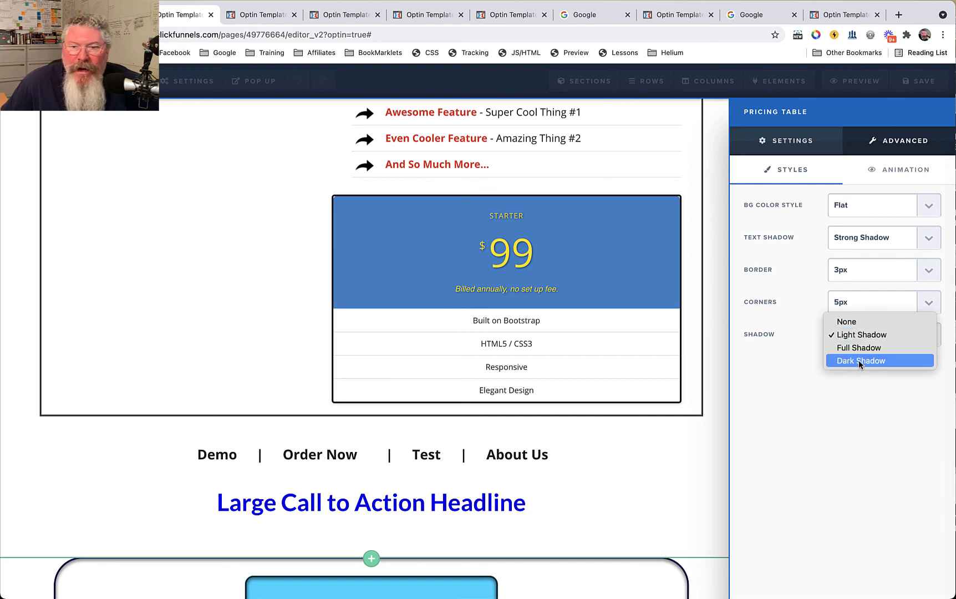
click(859, 360)
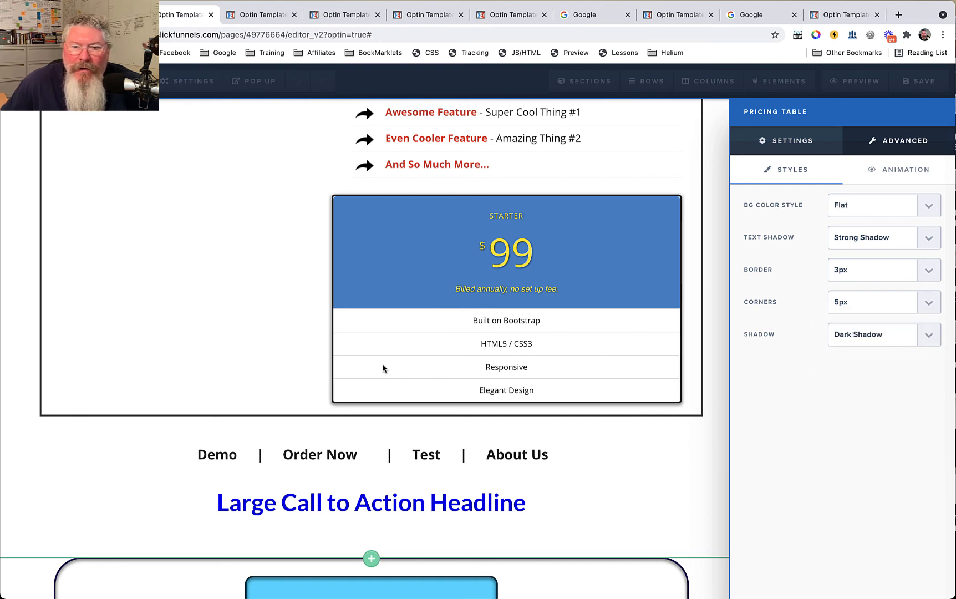
click(307, 215)
Bring up the element library at the Content Blocks and Misc Elements groups.
click(775, 107)
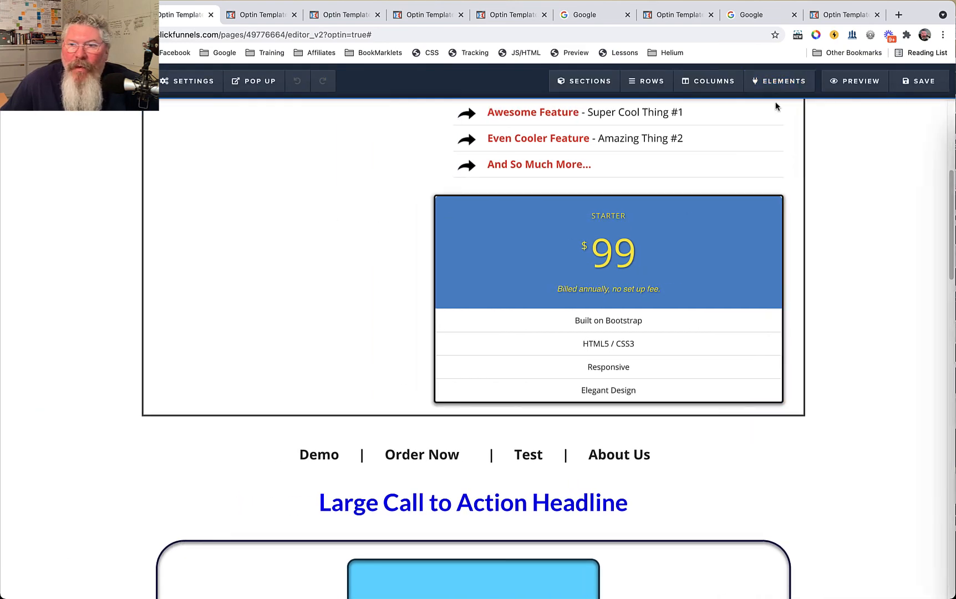
scroll(825, 249, down, 10)
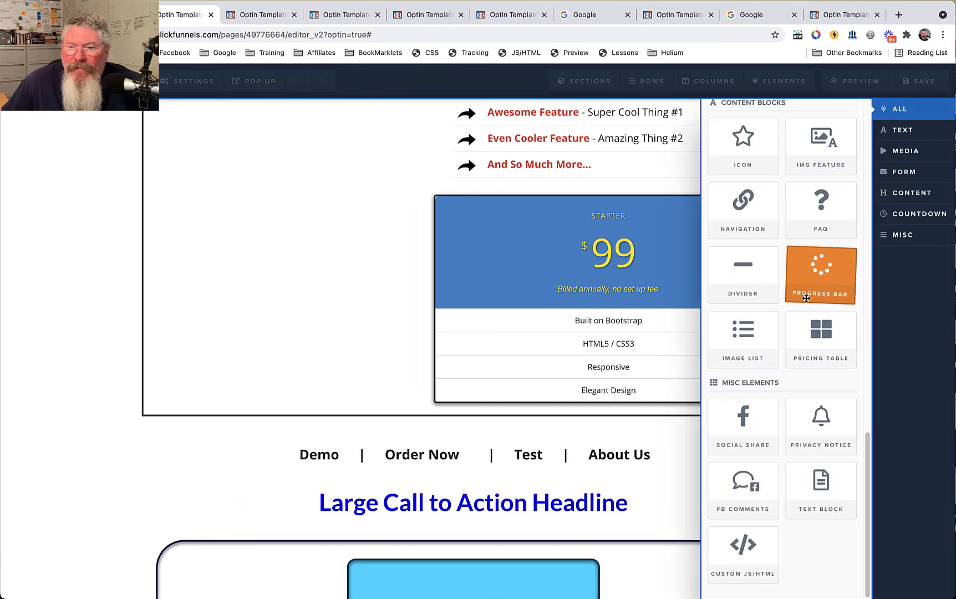